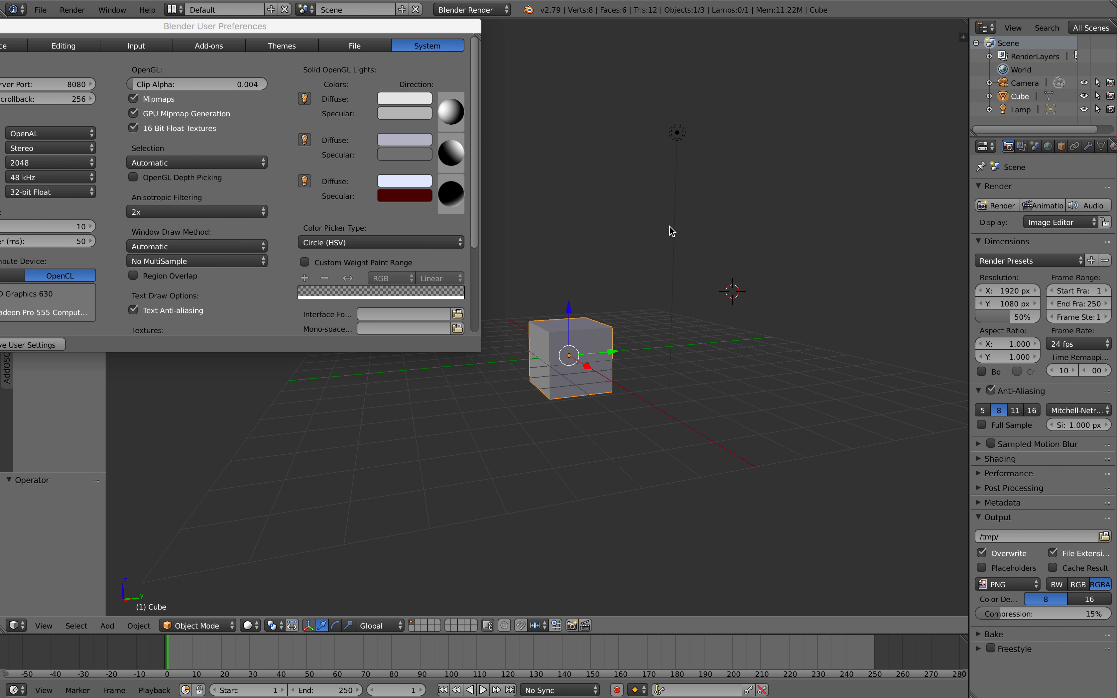
# Delete every object from the default scene.
pyautogui.press('x')
pyautogui.click(646, 235)
pyautogui.moveTo(622, 308); pyautogui.dragTo(618, 289, button='middle')
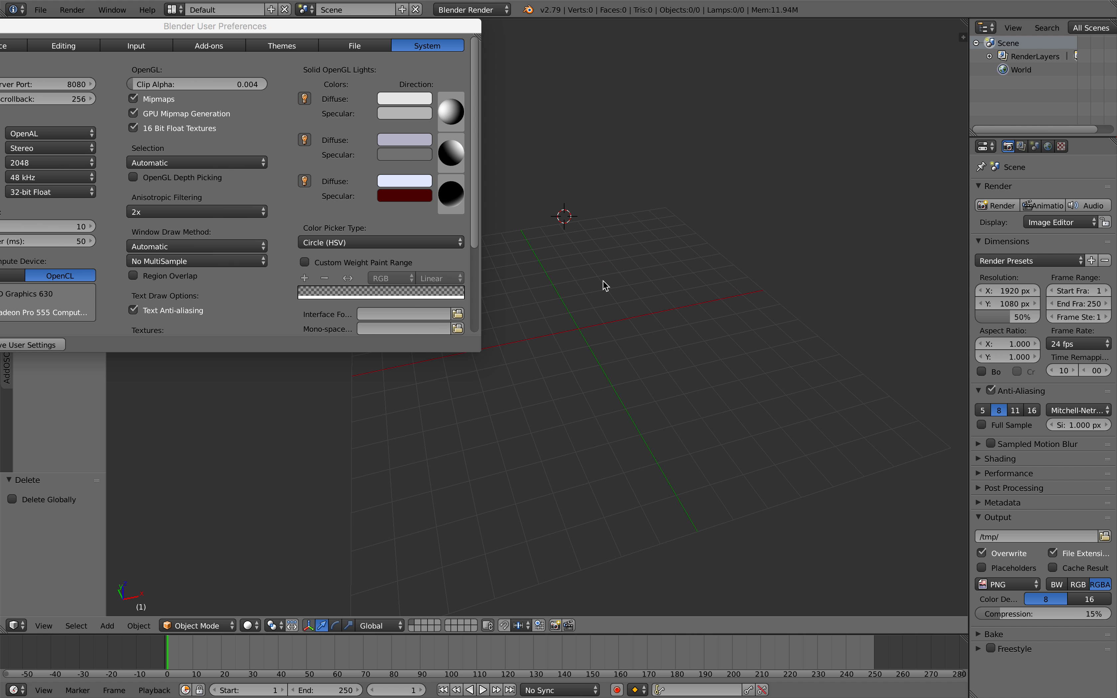
# Add a monkey mesh, reset its location to the origin and place a duplicate about 2.9 units away along X.
pyautogui.hotkey('shift', 'a')
pyautogui.moveTo(670, 286)
pyautogui.click(734, 406)
pyautogui.moveTo(670, 297); pyautogui.dragTo(679, 365, button='middle')
pyautogui.hotkey('alt', 'g')
pyautogui.hotkey('shift', 'd')
pyautogui.click(873, 383)
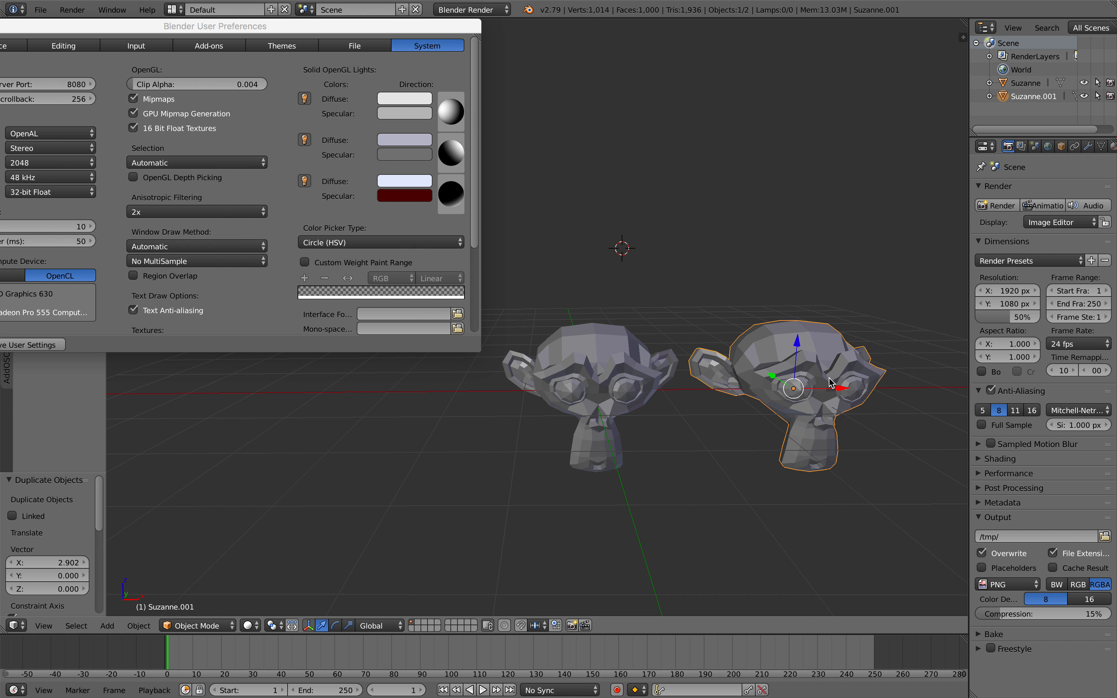
# Shade the duplicated monkey smooth and give it a level 2 subdivision, leaving nothing selected.
pyautogui.moveTo(873, 384); pyautogui.dragTo(793, 374, button='middle')
pyautogui.press('space')
pyautogui.write('smoo')
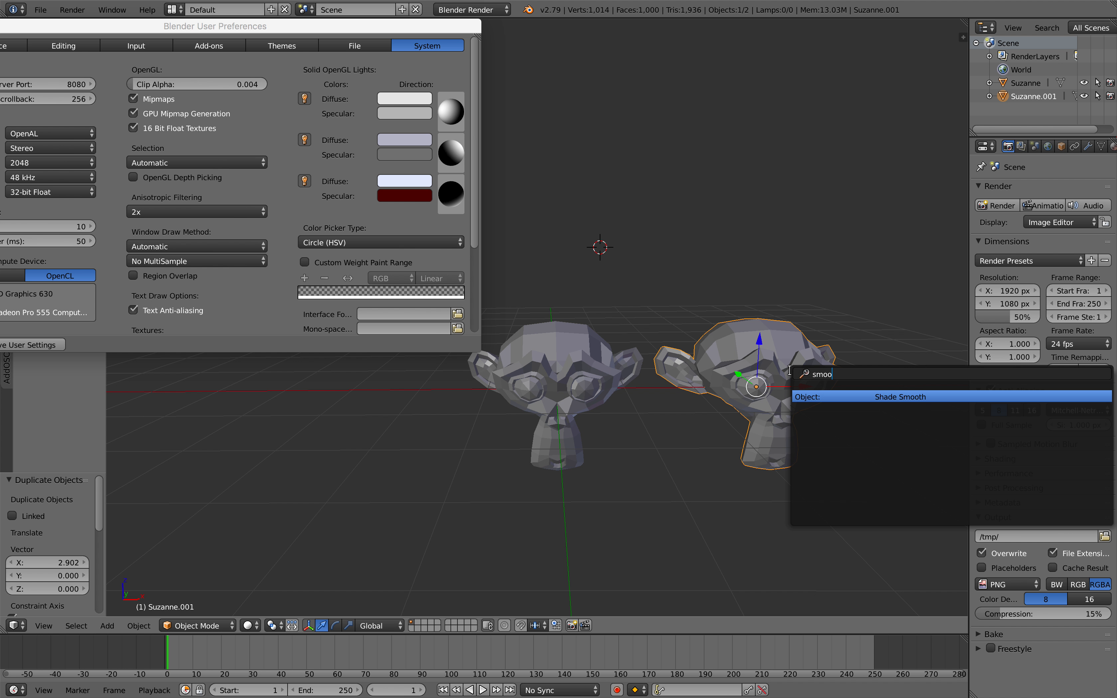
pyautogui.press('Return')
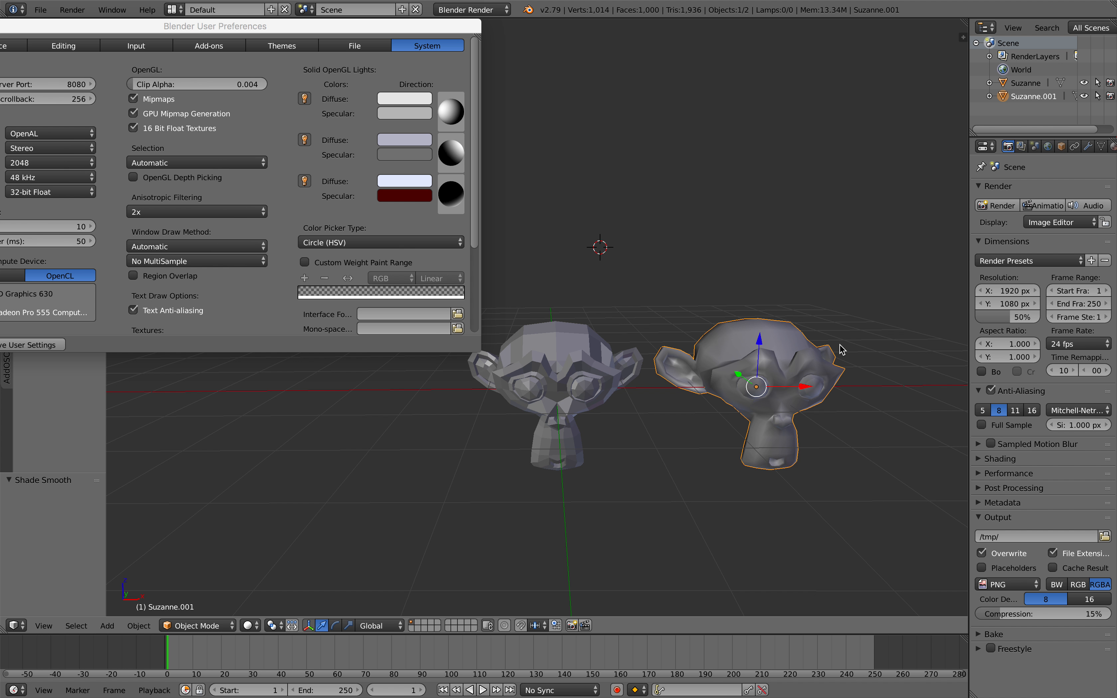
pyautogui.hotkey('ctrl', '2')
pyautogui.moveTo(843, 350); pyautogui.dragTo(738, 277, button='middle')
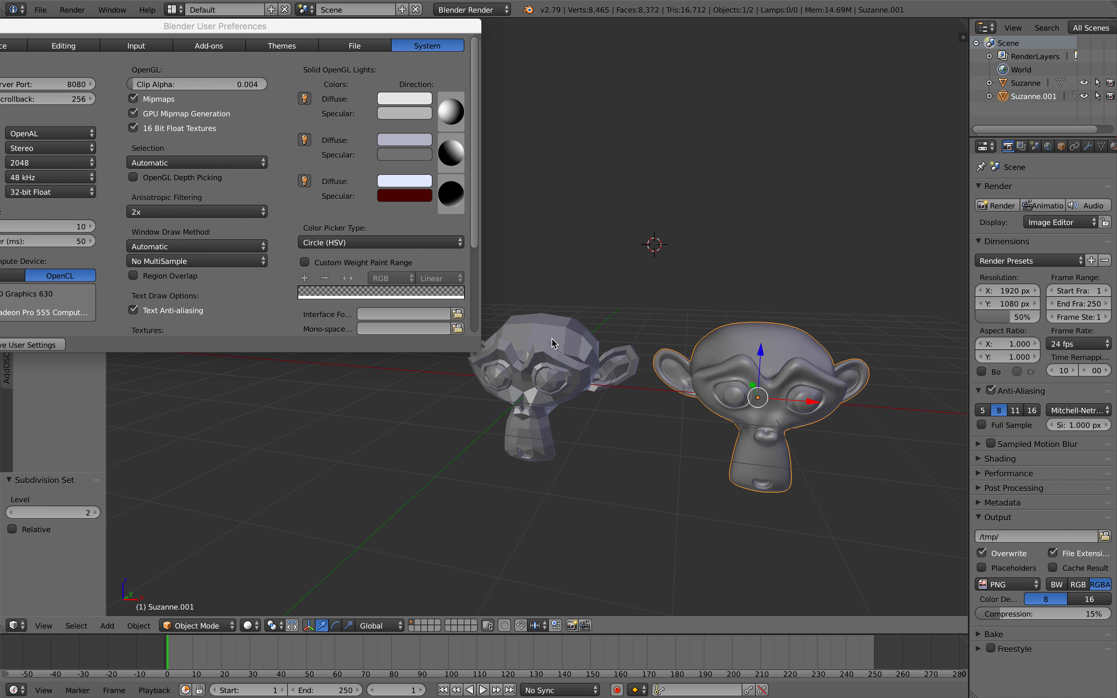
pyautogui.press('a')
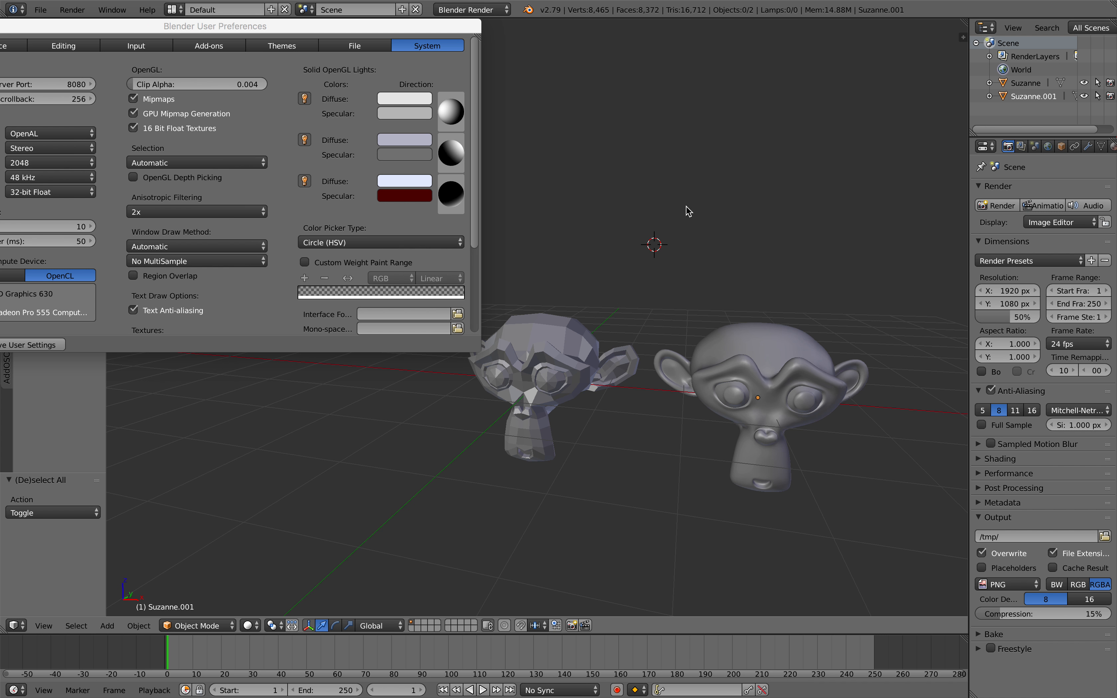
# Adjust the directions of the first and second solid OpenGL lights so they illuminate the monkeys more from the front.
pyautogui.moveTo(404, 26); pyautogui.dragTo(316, 27)
pyautogui.moveTo(613, 331); pyautogui.dragTo(659, 285, button='middle')
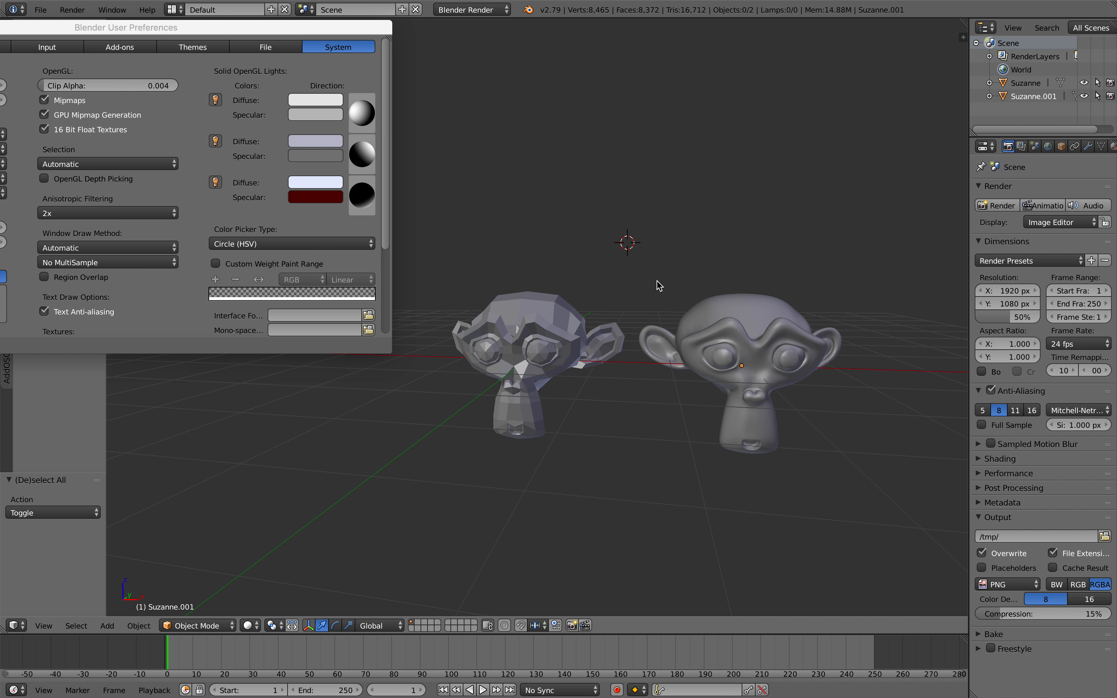
pyautogui.moveTo(373, 107)
pyautogui.mouseDown()
pyautogui.moveTo(358, 117)
pyautogui.moveTo(367, 110)
pyautogui.mouseUp()
pyautogui.moveTo(362, 154); pyautogui.dragTo(358, 155)
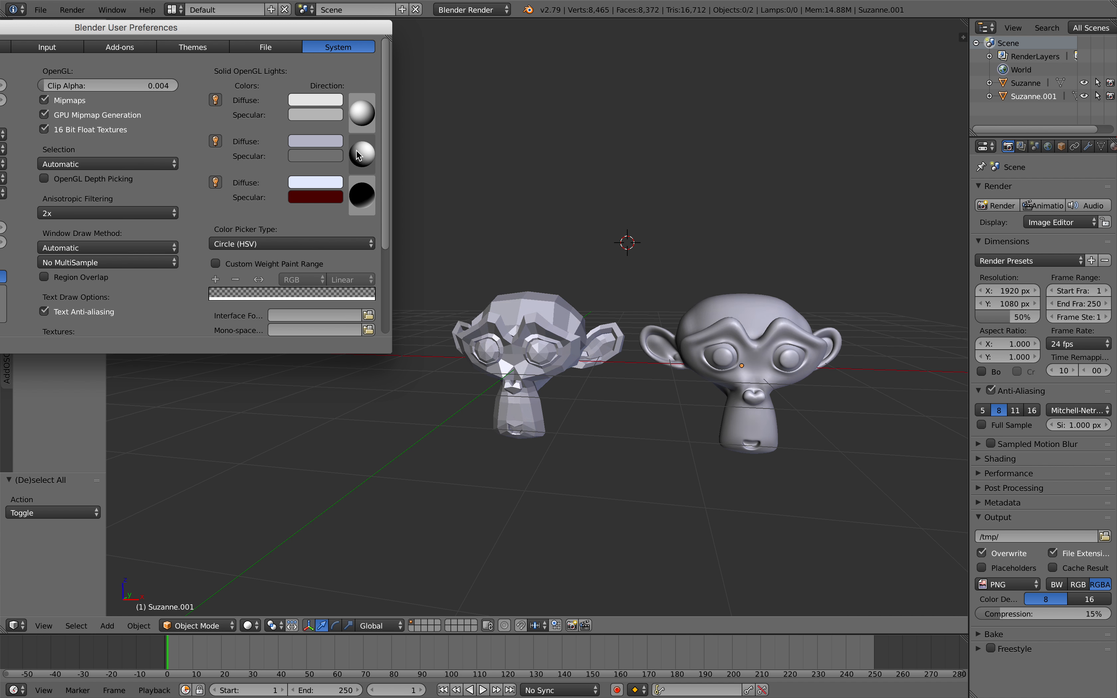
# Set the first solid OpenGL light's diffuse color to a pale yellow of R 0.800, G 0.710, B 0.408.
pyautogui.click(319, 102)
pyautogui.moveTo(279, 145); pyautogui.dragTo(265, 170)
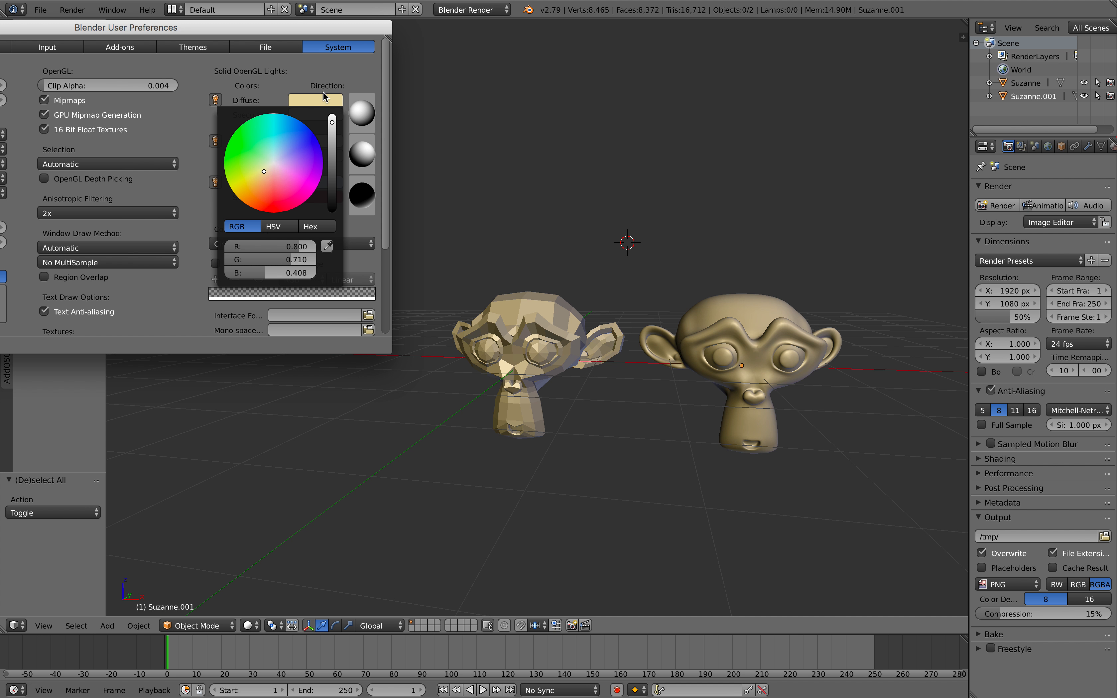
pyautogui.moveTo(659, 280); pyautogui.dragTo(666, 298, button='middle')
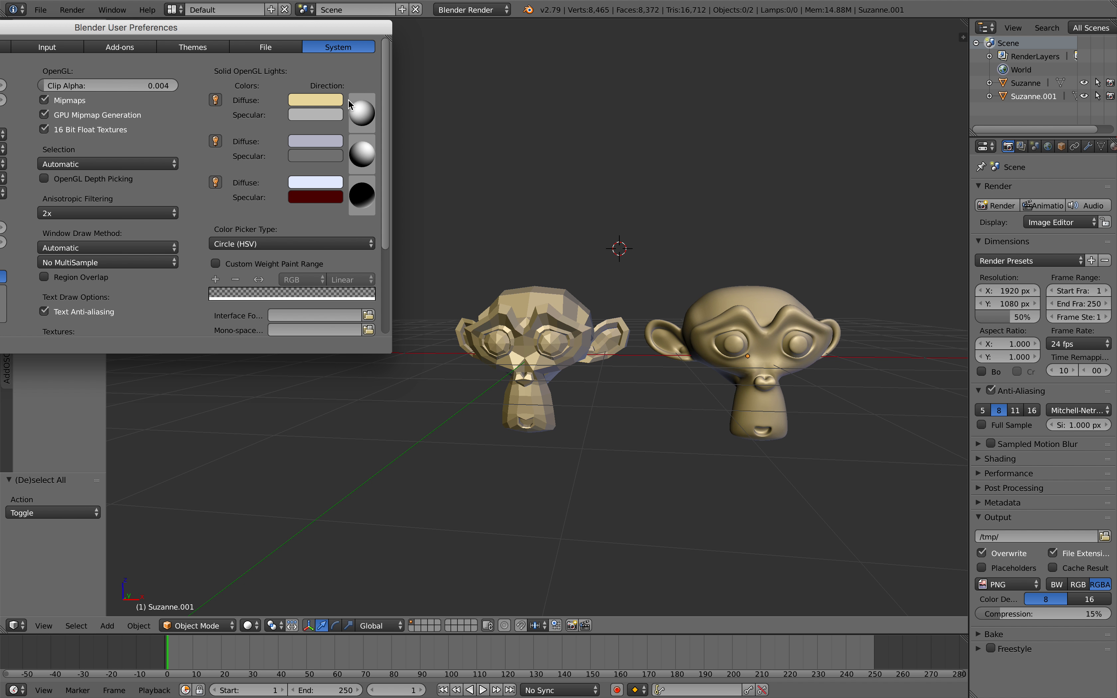
# Reposition the User Preferences window so its whole System page is visible beside the smooth monkey.
pyautogui.moveTo(305, 32); pyautogui.dragTo(599, 73)
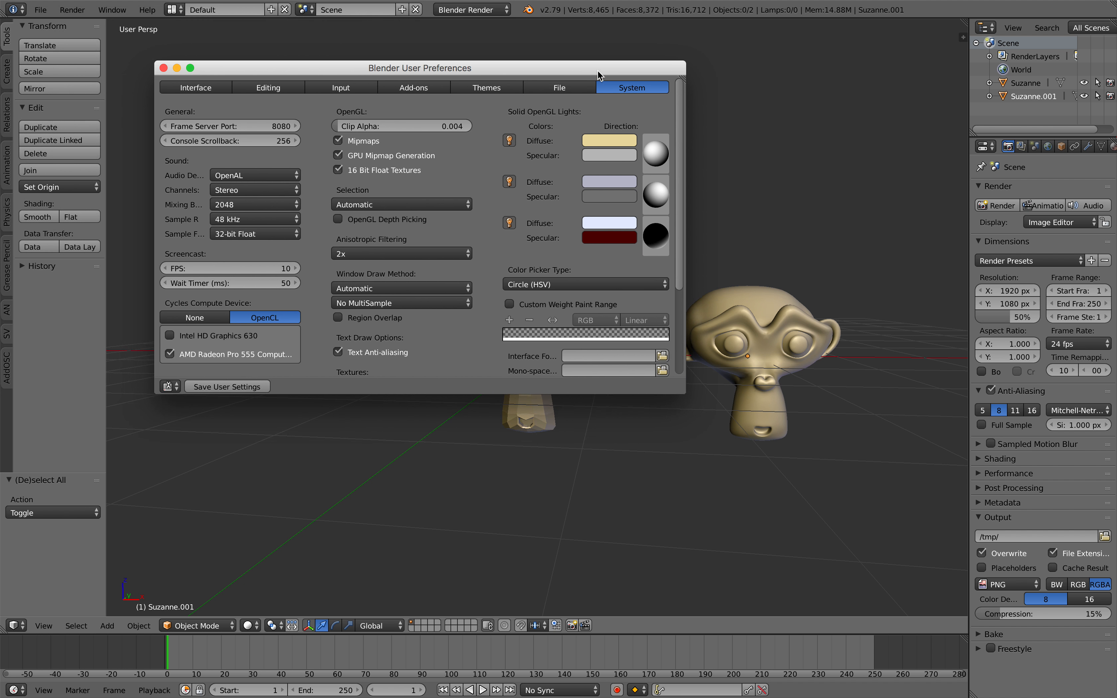
pyautogui.moveTo(430, 68); pyautogui.dragTo(300, 64)
pyautogui.moveTo(504, 64); pyautogui.dragTo(507, 70)
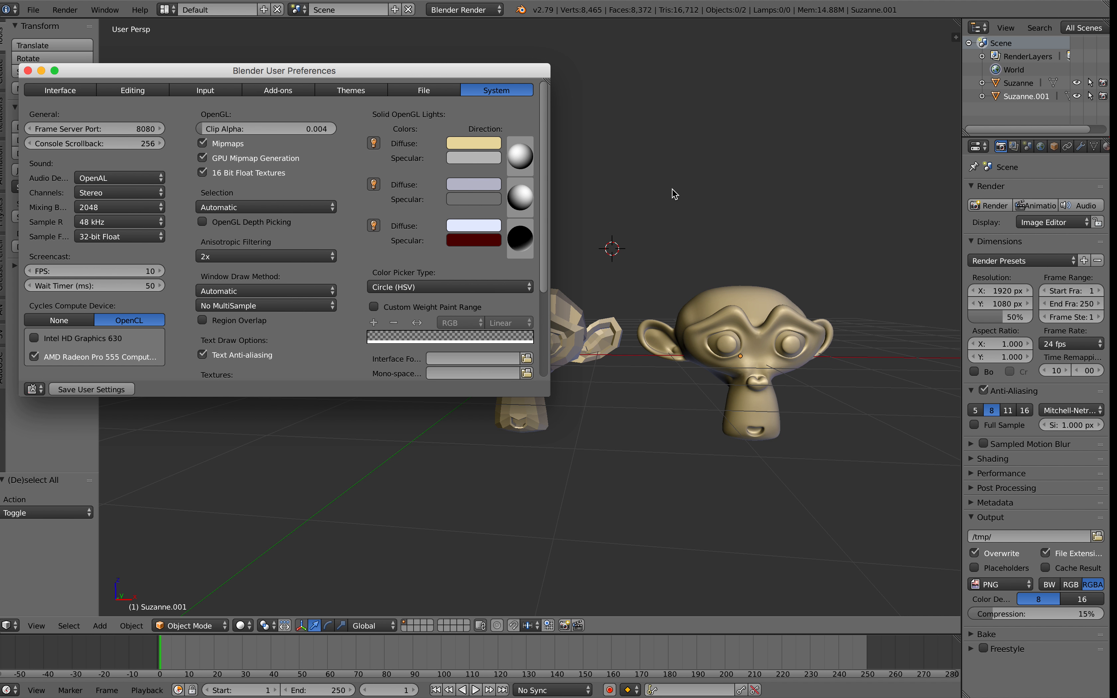
# Switch to the browser and look through the hsab/bpy GitHub repository README down to the OpenGL Lights section.
pyautogui.hotkey('ctrl', 'Right')
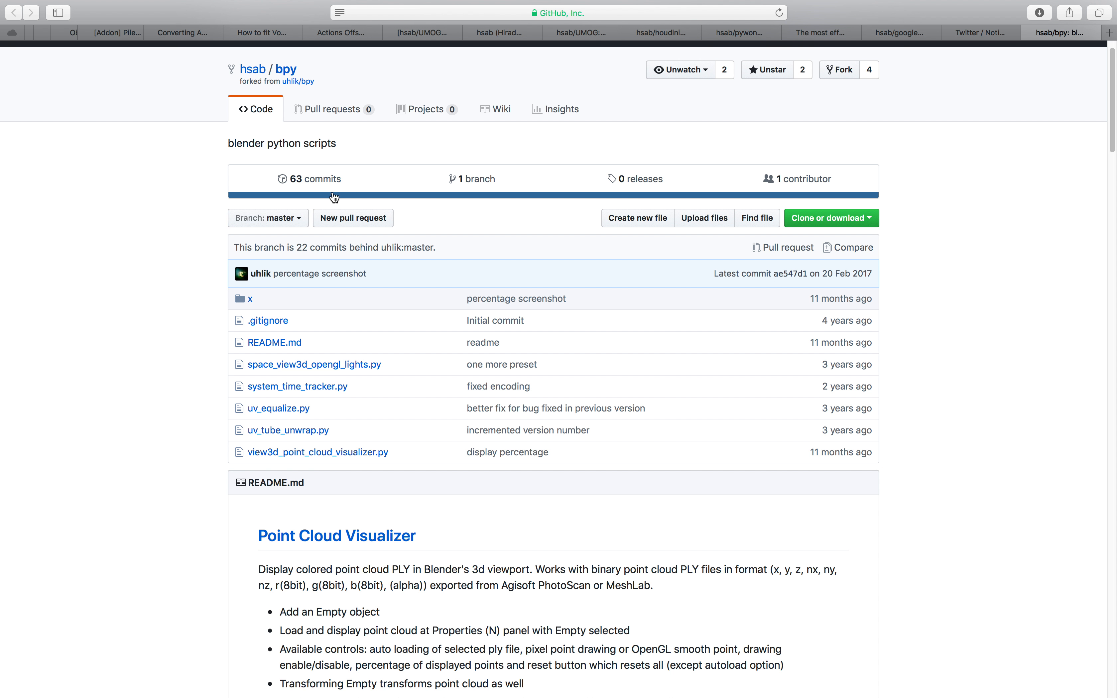
pyautogui.click(458, 14)
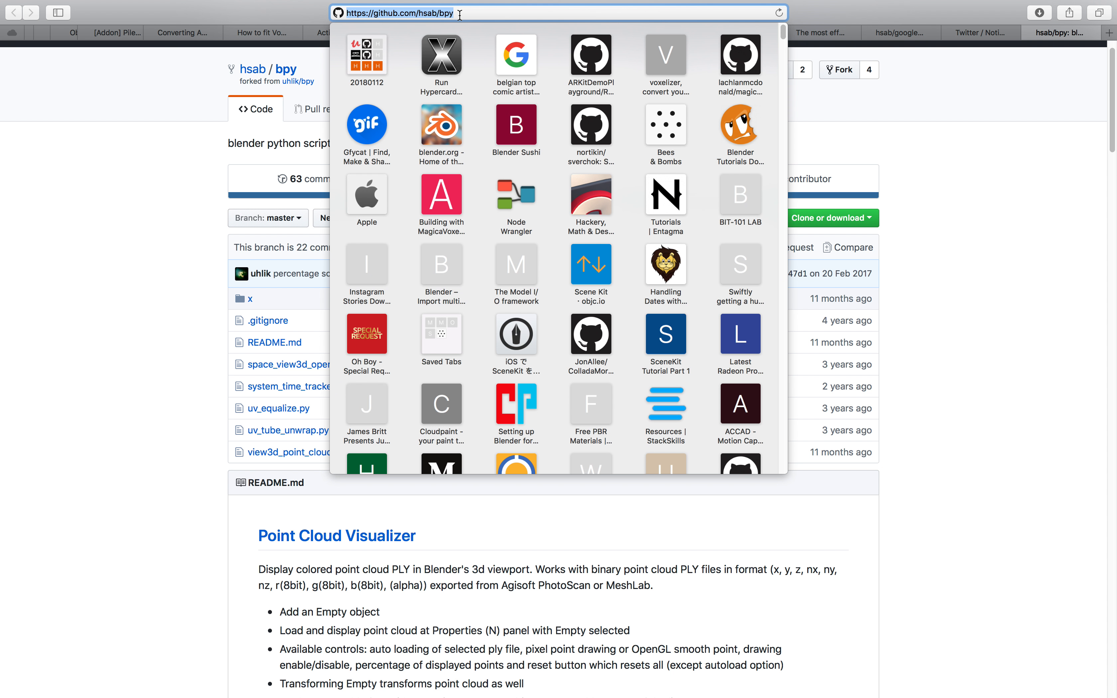
pyautogui.click(459, 14)
pyautogui.click(152, 167)
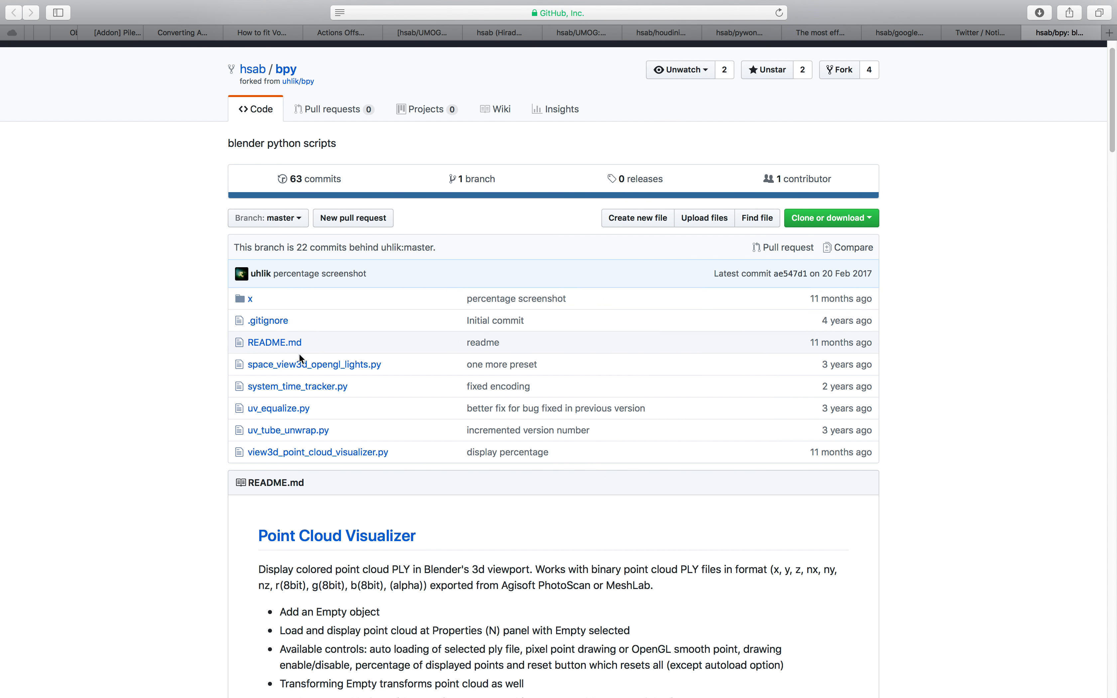
pyautogui.scroll(-3, 314, 342)
pyautogui.scroll(-9, 333, 353)
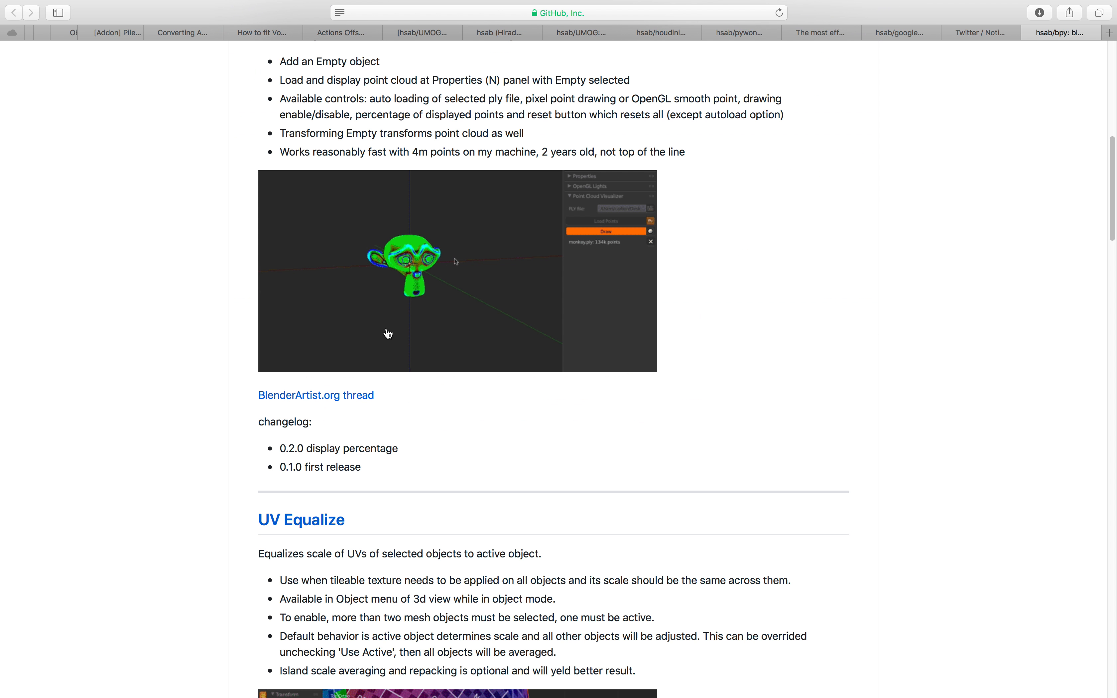
pyautogui.scroll(-10, 383, 365)
pyautogui.scroll(13, 323, 277)
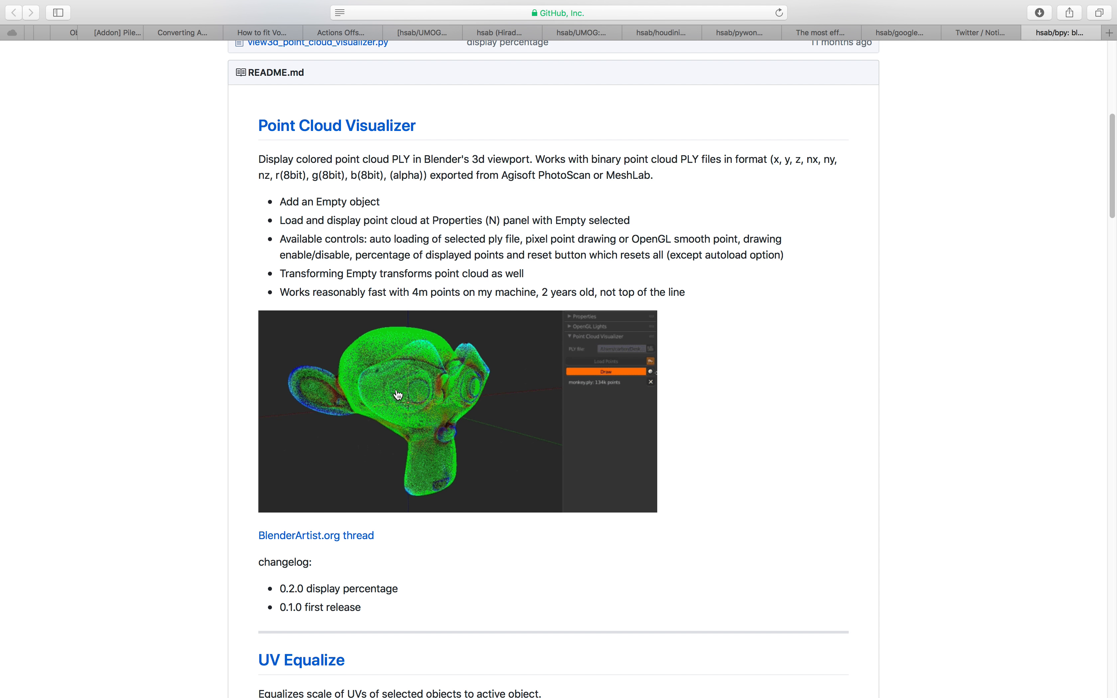
pyautogui.scroll(-20, 365, 467)
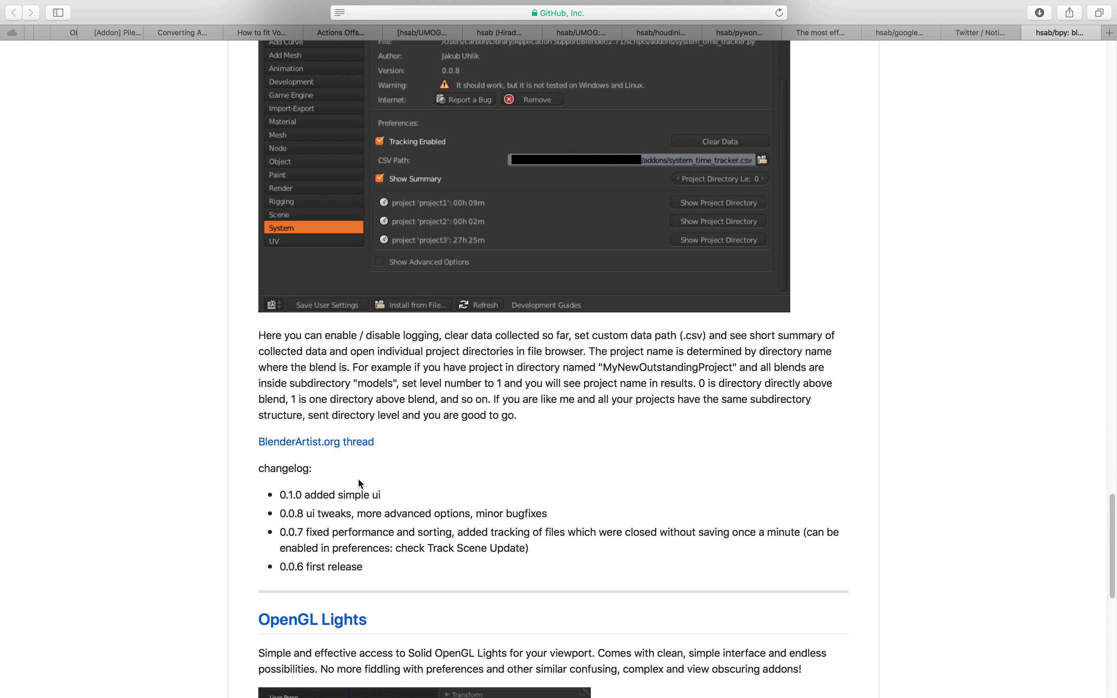
pyautogui.scroll(-10, 361, 483)
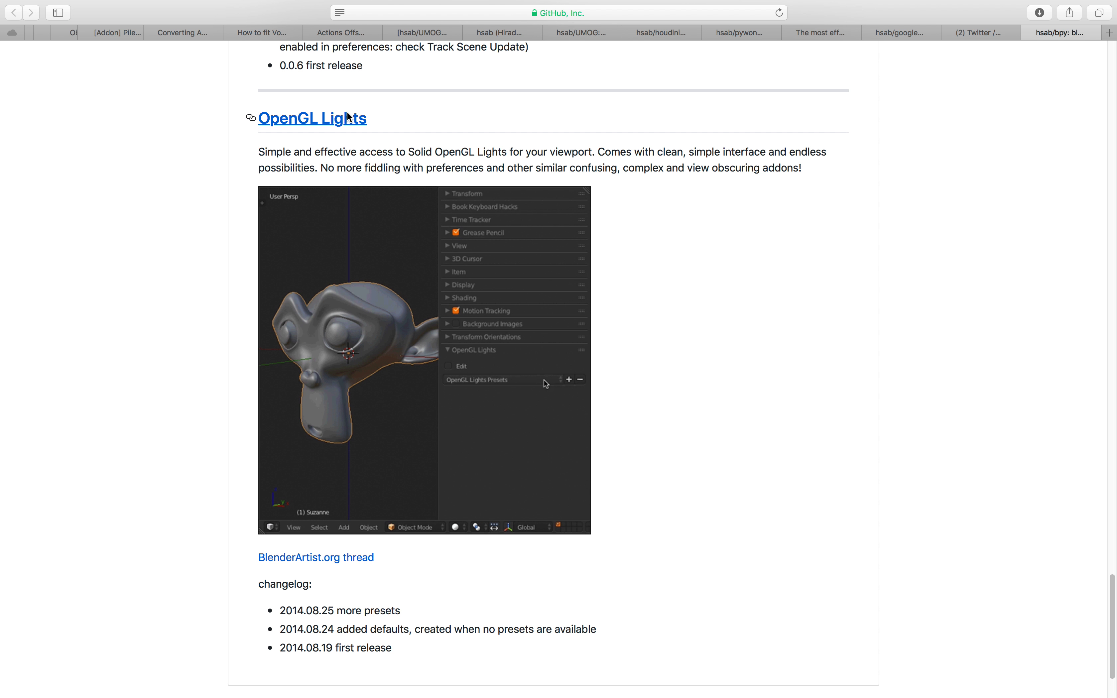
pyautogui.scroll(-1, 359, 249)
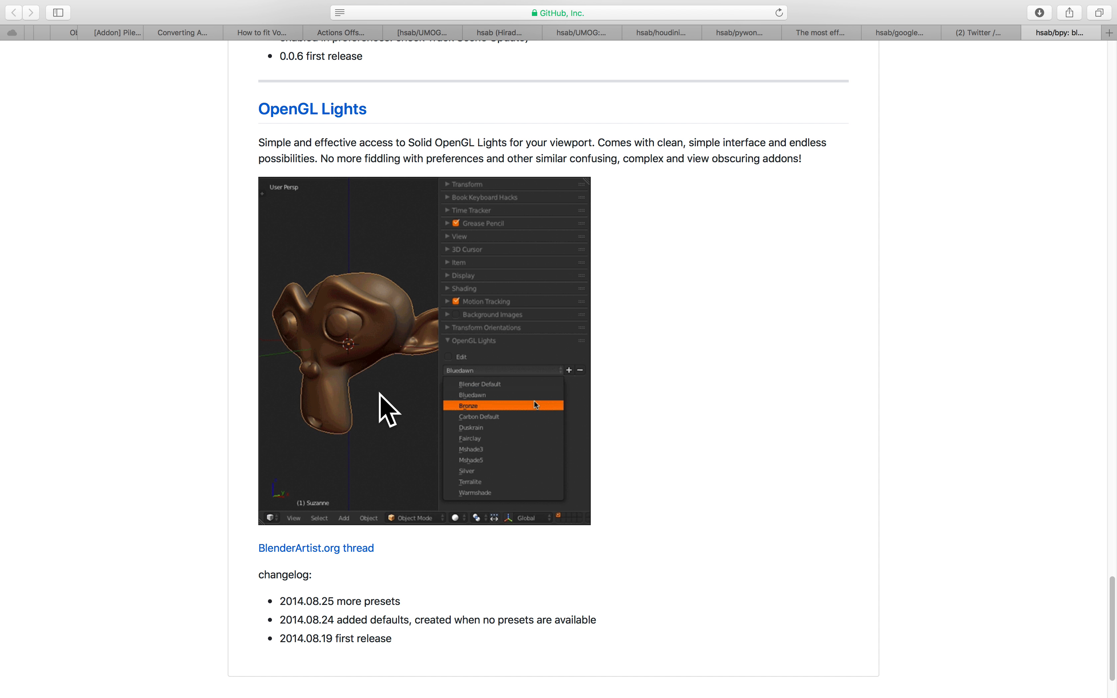
pyautogui.hotkey('ctrl', 'Left')
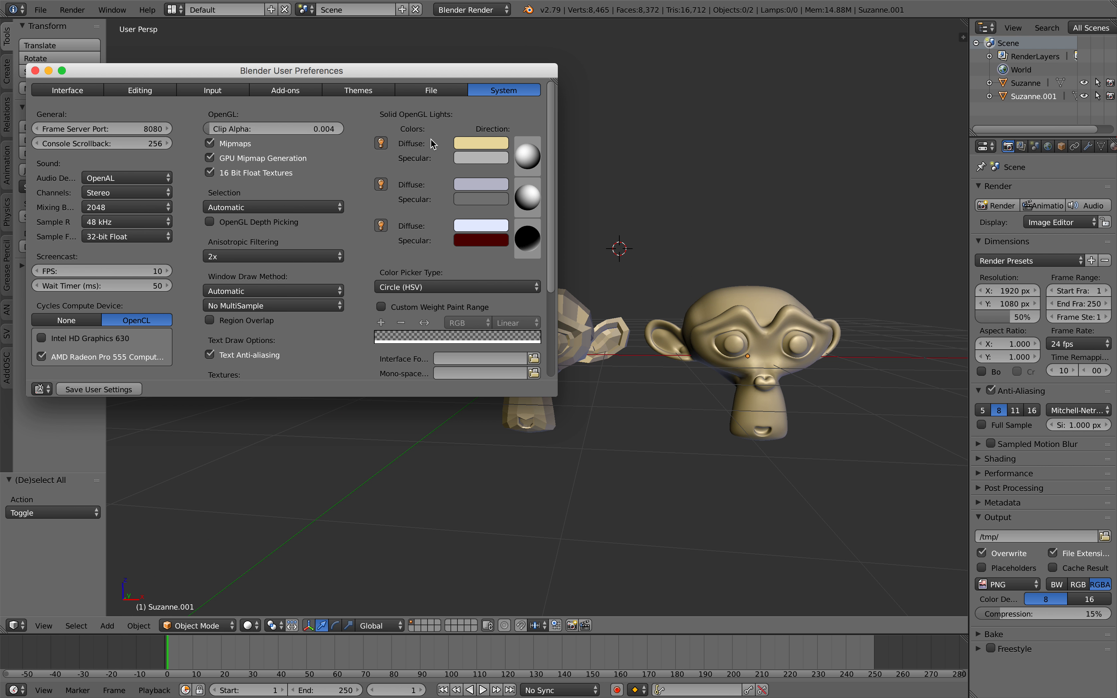
pyautogui.hotkey('ctrl', 'Right')
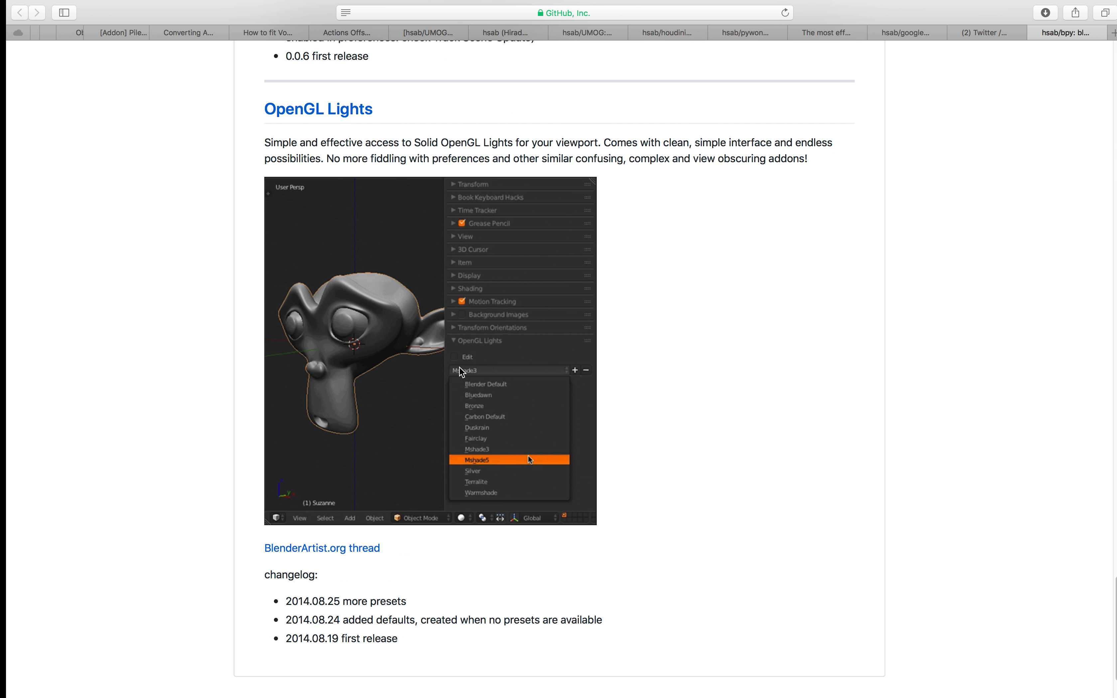
# Open the OpenGL Lights add-on script in a new browser tab and copy its entire source code.
pyautogui.rightClick(365, 119)
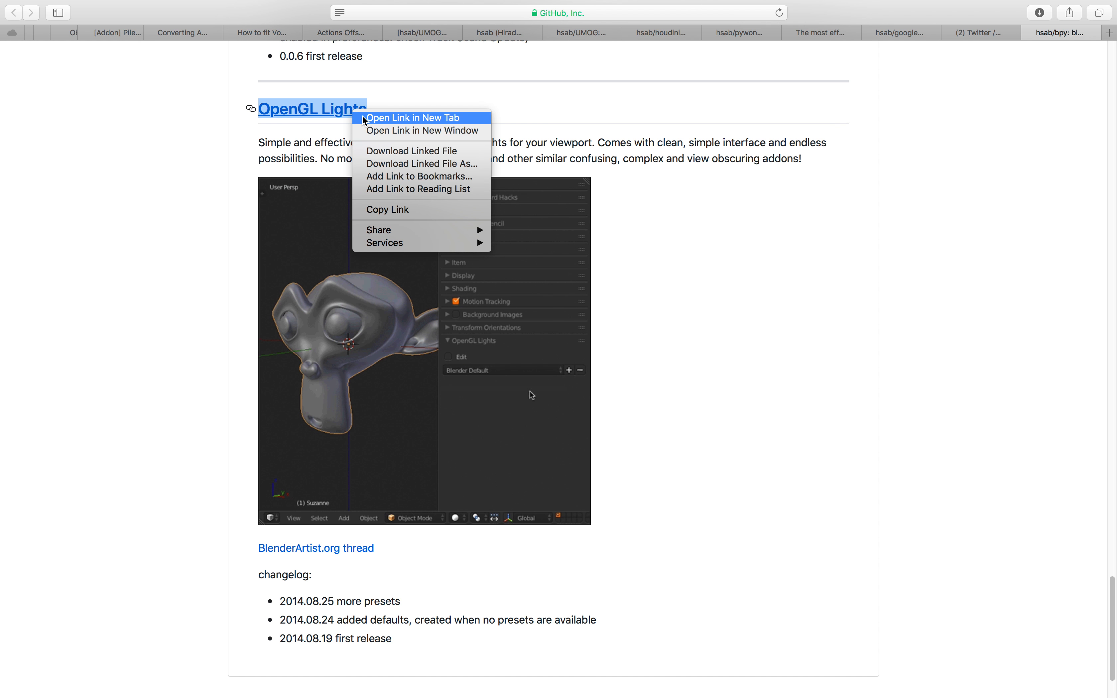
pyautogui.click(365, 119)
pyautogui.click(1061, 33)
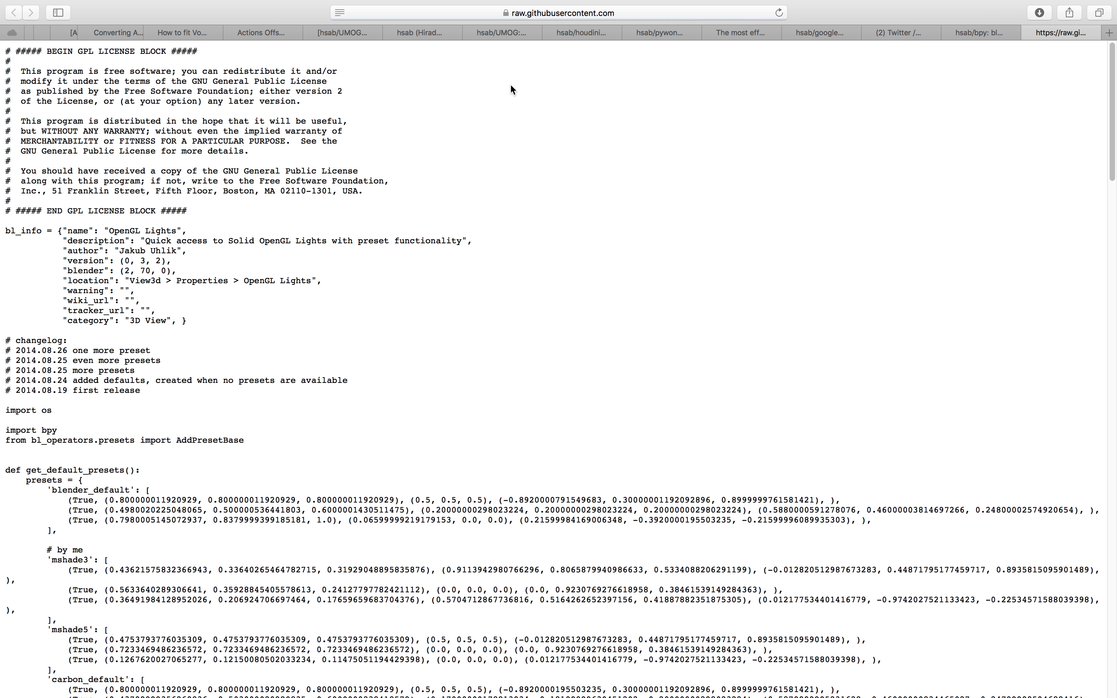
pyautogui.press('super+a')
# Switch back to Blender, split the 3D view side by side and make the new area a Text Editor.
pyautogui.hotkey('ctrl', 'Left')
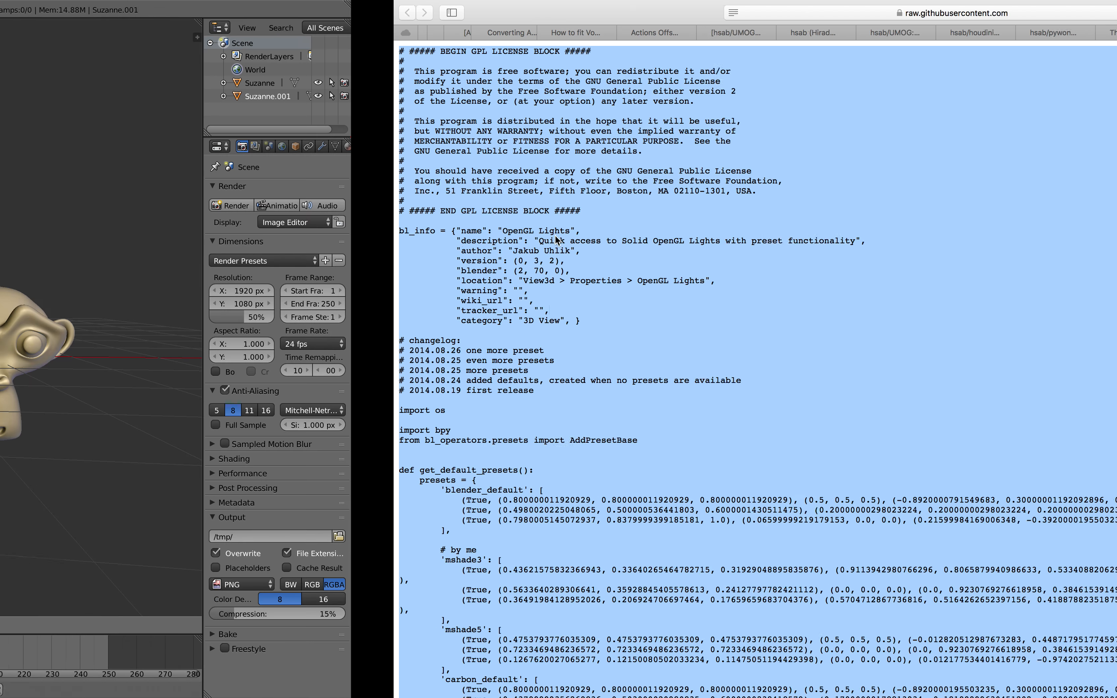
pyautogui.moveTo(965, 22); pyautogui.dragTo(536, 28)
pyautogui.click(559, 622)
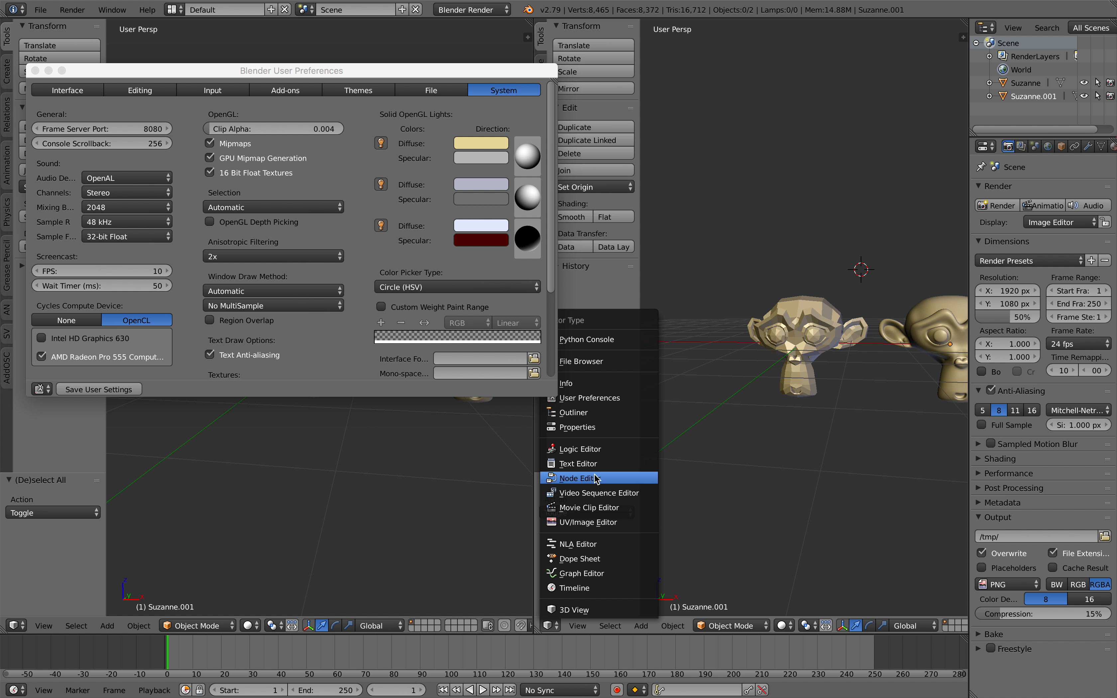
pyautogui.click(578, 463)
# Create a new text block, paste the copied OpenGL Lights script into it and run the script.
pyautogui.click(716, 626)
pyautogui.hotkey('ctrl', 'v')
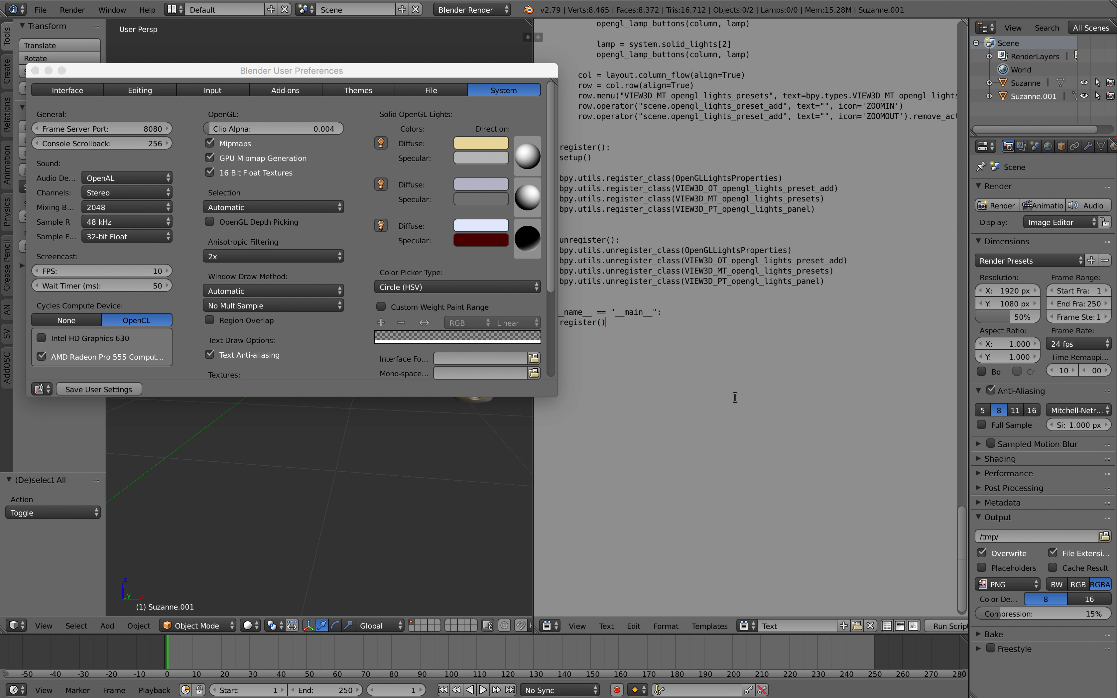
pyautogui.scroll(15, 697, 238)
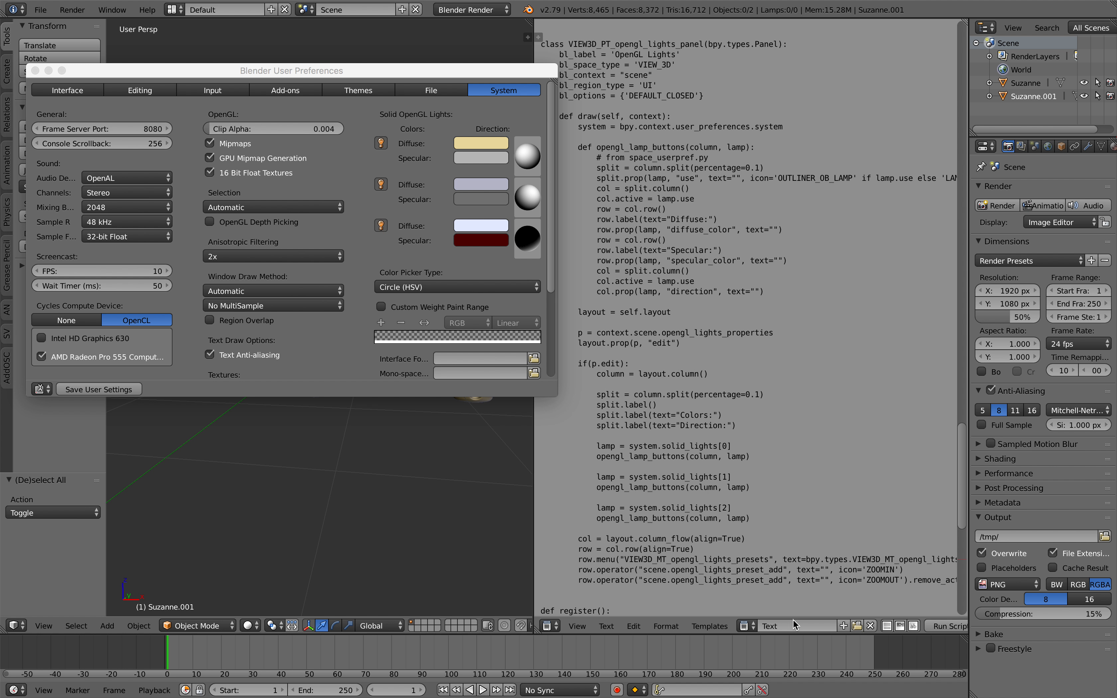
pyautogui.click(945, 627)
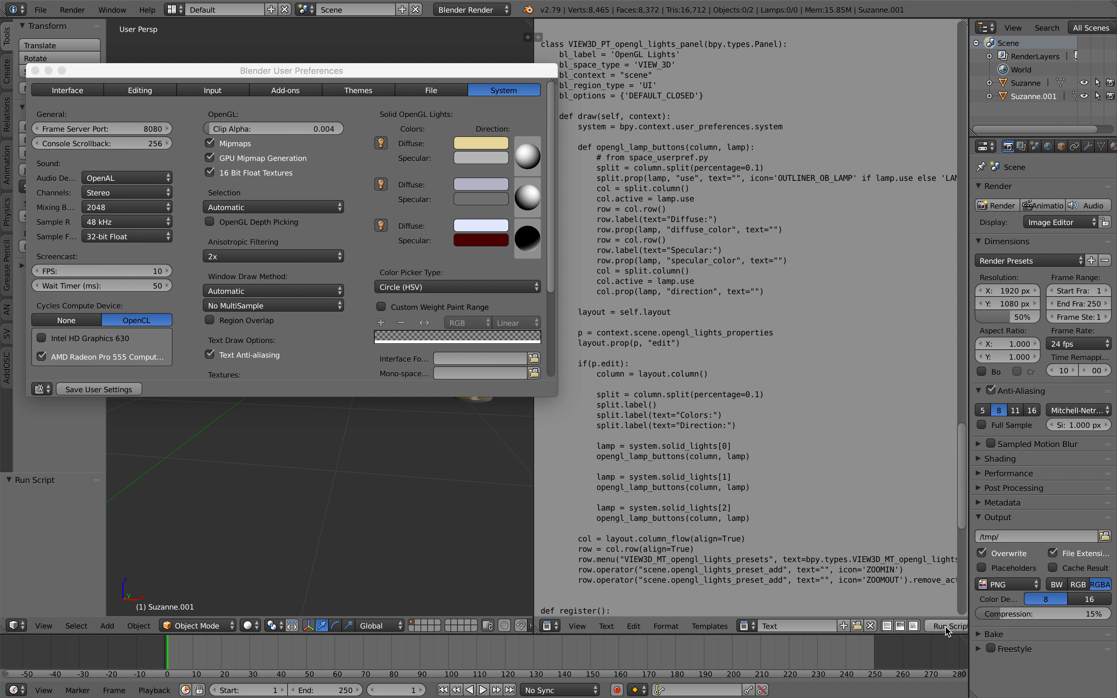
# Merge the Text Editor area back into the 3D view and show the view's properties region.
pyautogui.moveTo(534, 28); pyautogui.dragTo(718, 118)
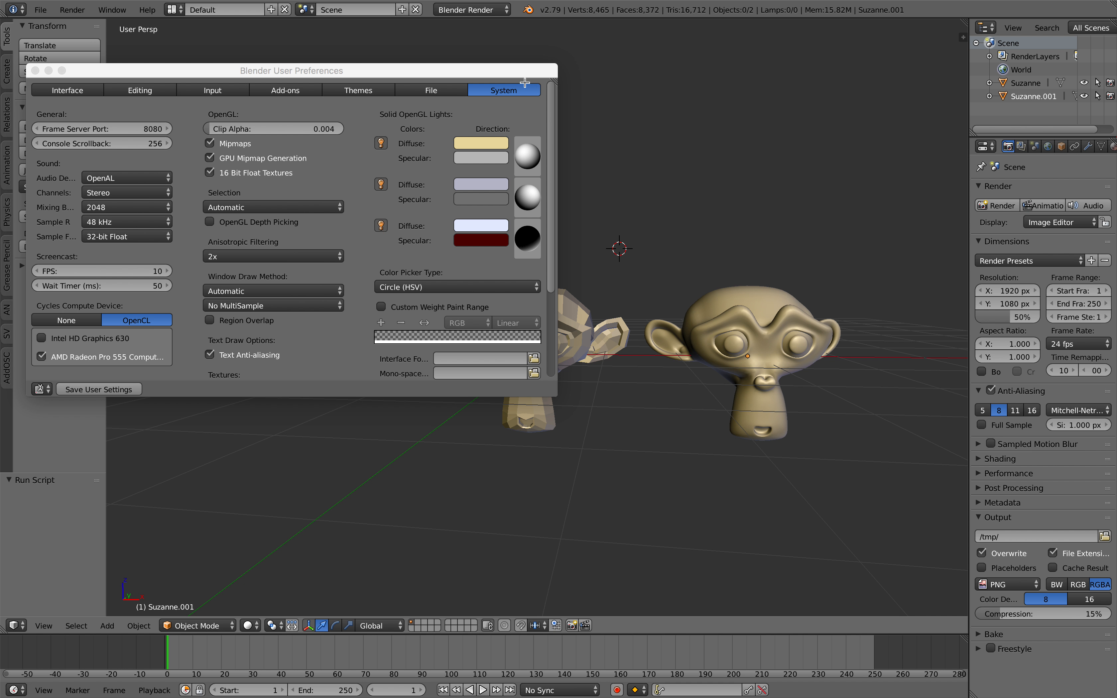
pyautogui.moveTo(700, 165); pyautogui.dragTo(689, 162, button='middle')
pyautogui.click(962, 37)
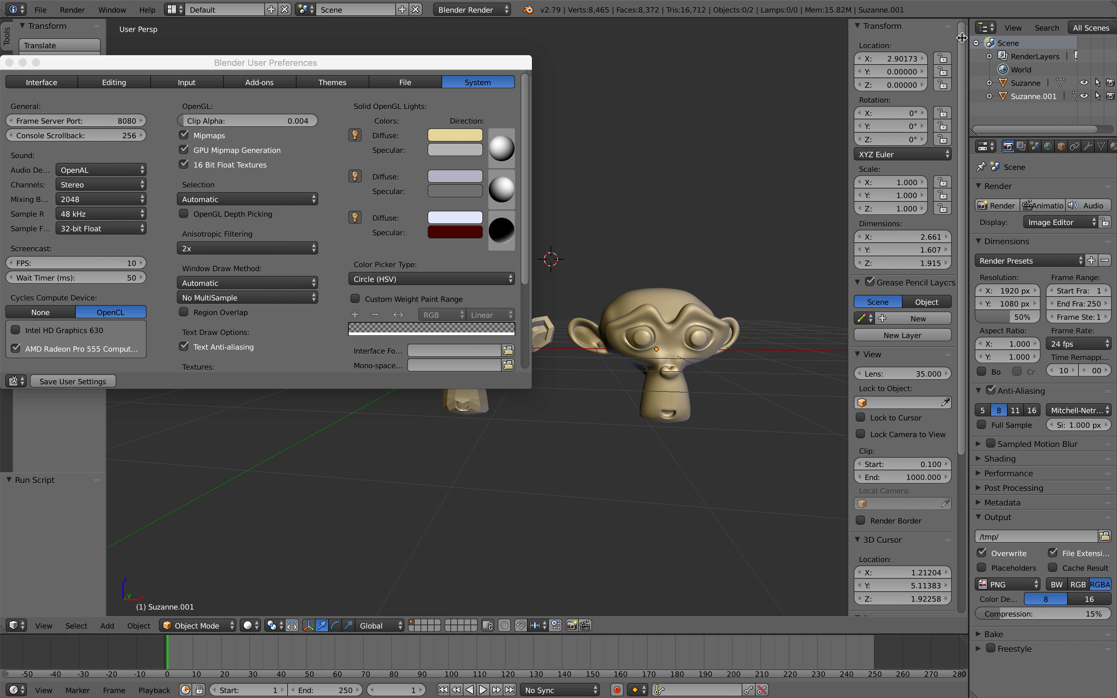
# Move the OpenGL Lights panel directly below Grease Pencil Layers and expand it.
pyautogui.scroll(-8, 900, 323)
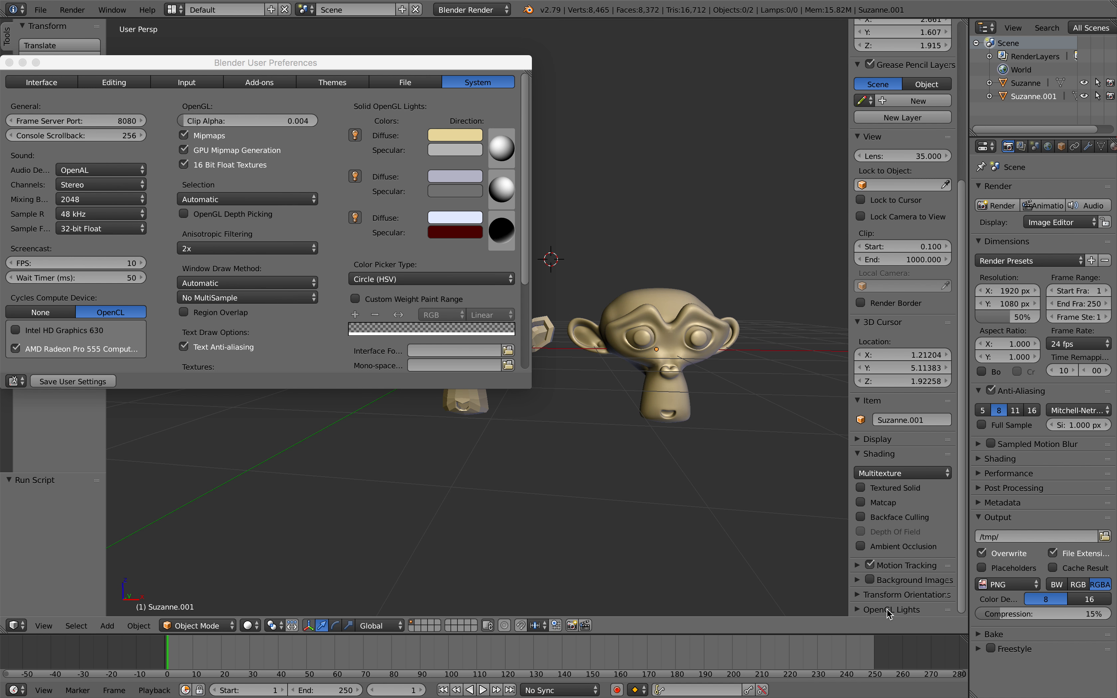
pyautogui.moveTo(951, 611); pyautogui.dragTo(914, 151)
pyautogui.click(858, 138)
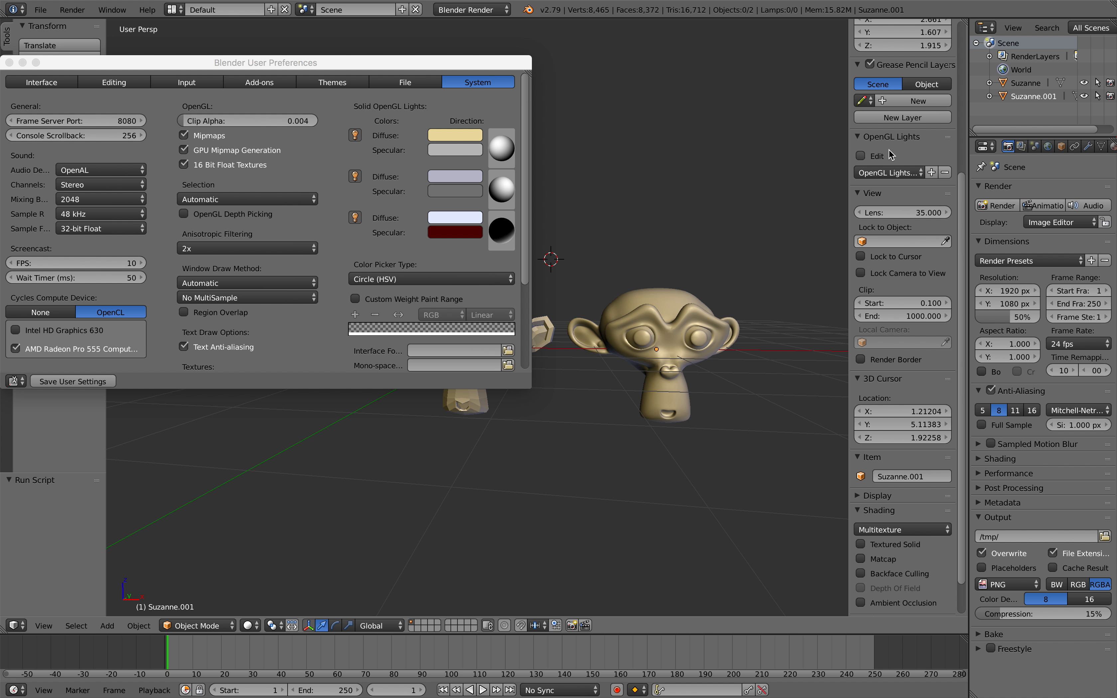
# Widen the 3D view's properties region and bring the User Preferences window fully into view.
pyautogui.moveTo(848, 138); pyautogui.dragTo(760, 152)
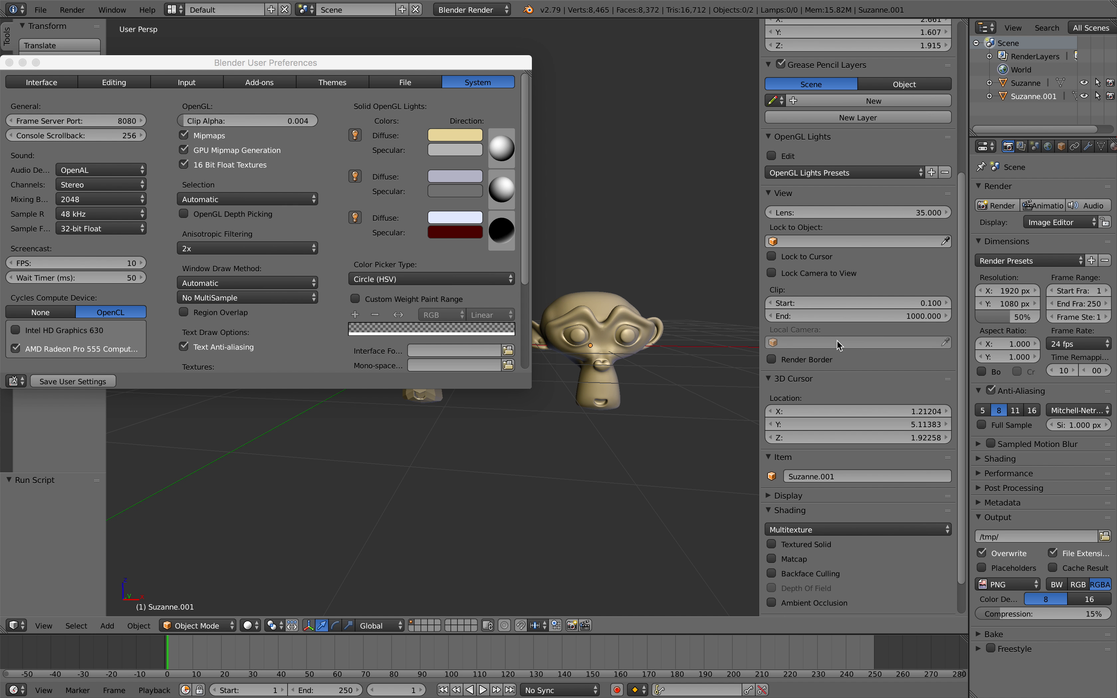
pyautogui.moveTo(431, 67); pyautogui.dragTo(536, 75)
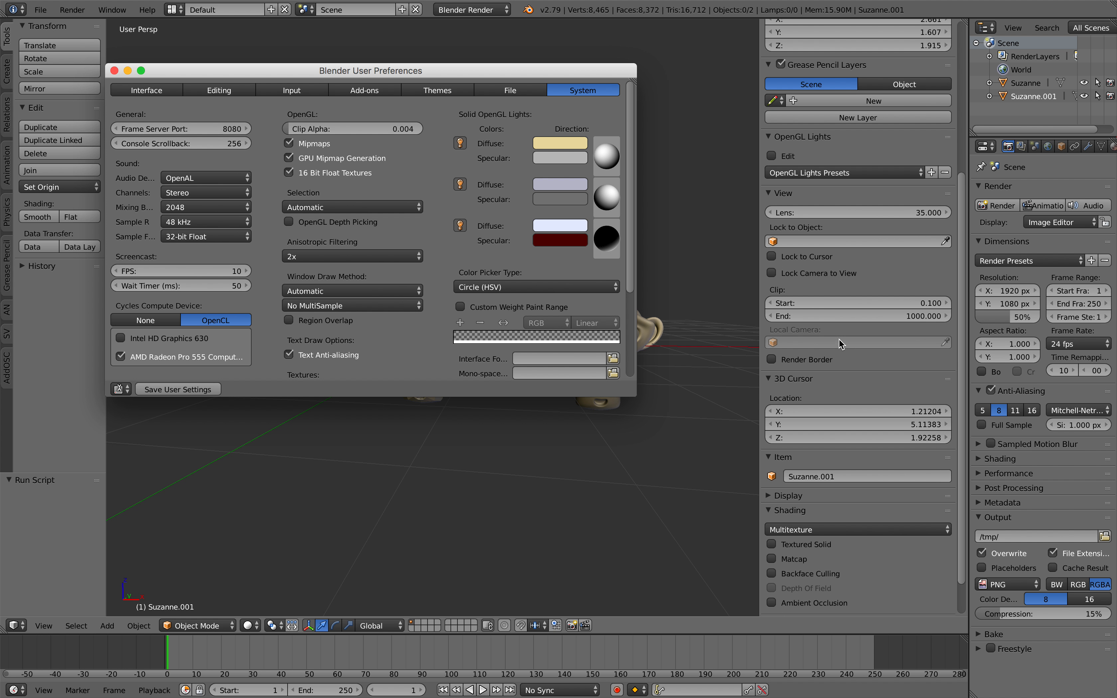
# Apply the Blender Soft OpenGL lights preset and shift the User Preferences window aside to view the shaded monkey heads.
pyautogui.click(831, 173)
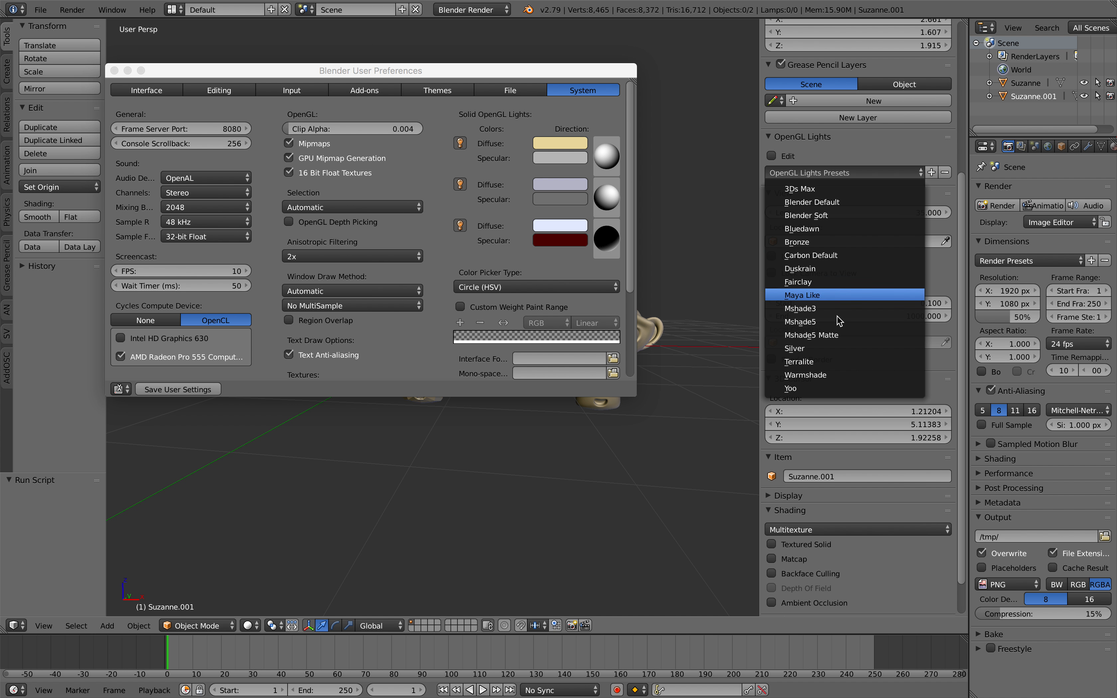
pyautogui.click(838, 215)
pyautogui.moveTo(610, 74); pyautogui.dragTo(388, 95)
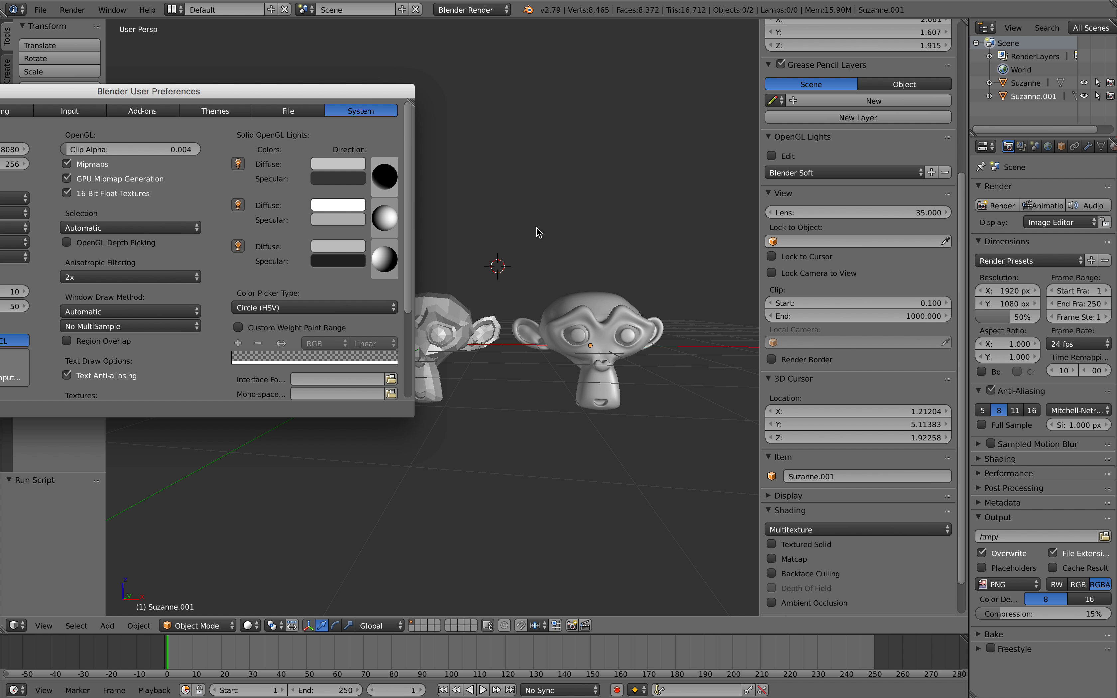
pyautogui.moveTo(538, 233); pyautogui.dragTo(533, 239, button='middle')
pyautogui.moveTo(393, 91); pyautogui.dragTo(569, 87)
# Apply the Silver OpenGL lights preset and move the User Preferences window away from the smooth monkey head.
pyautogui.click(831, 175)
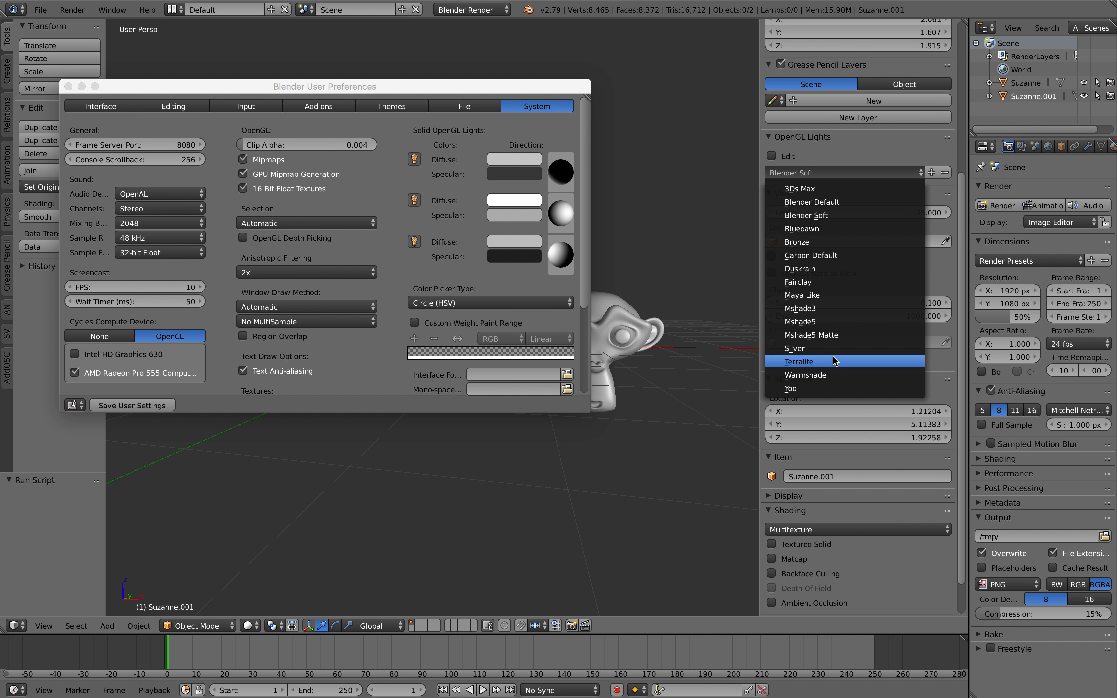
pyautogui.click(820, 348)
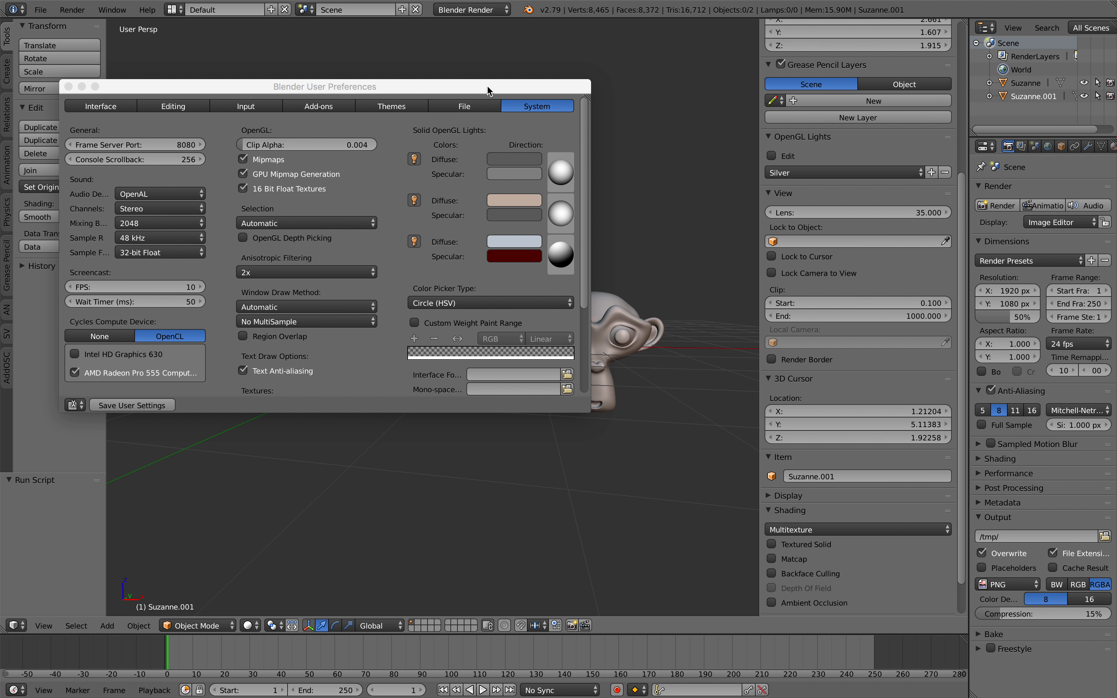
pyautogui.moveTo(488, 91); pyautogui.dragTo(308, 83)
pyautogui.moveTo(577, 290)
pyautogui.mouseDown(button='middle')
pyautogui.moveTo(601, 284)
pyautogui.moveTo(577, 295)
pyautogui.mouseUp(button='middle')
pyautogui.scroll(3, 601, 284)
pyautogui.scroll(-3, 578, 295)
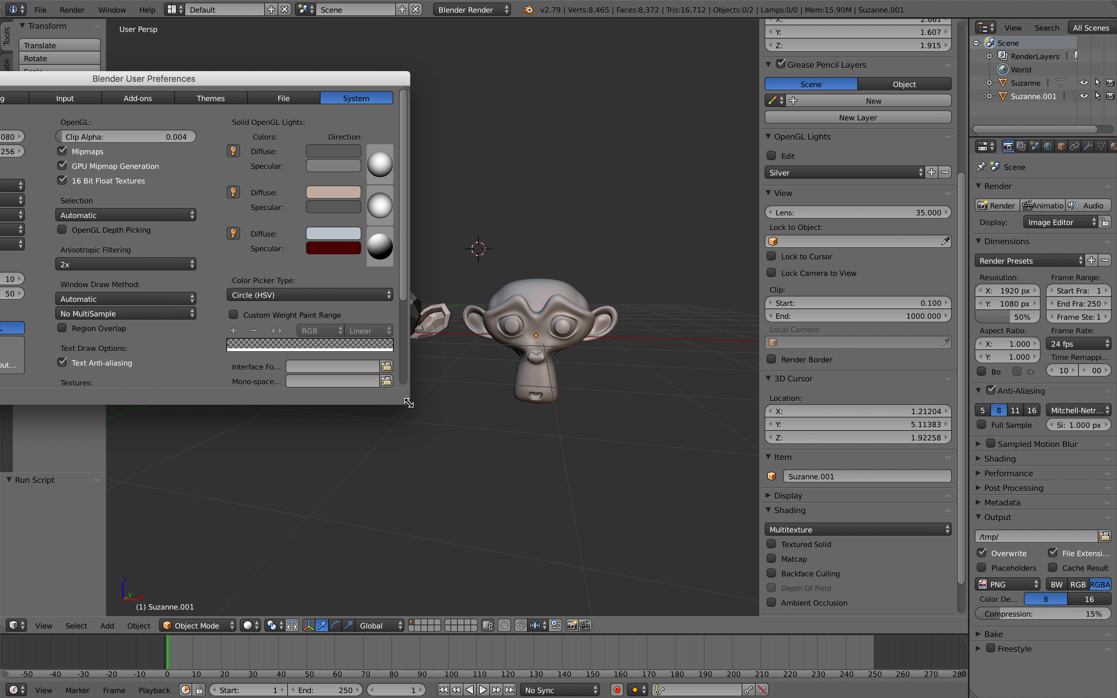
# Shrink the User Preferences window and reposition it so both monkey heads are unobstructed.
pyautogui.moveTo(408, 402); pyautogui.dragTo(351, 313)
pyautogui.moveTo(296, 82); pyautogui.dragTo(309, 39)
pyautogui.moveTo(475, 323); pyautogui.dragTo(536, 317, button='middle')
pyautogui.scroll(1, 474, 320)
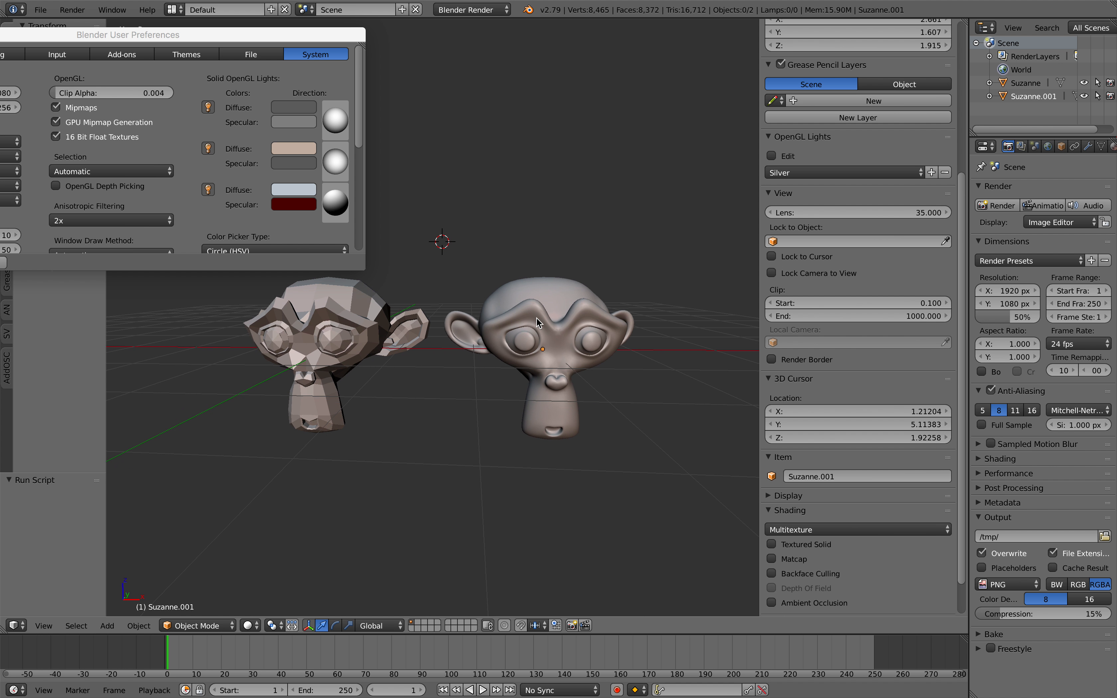
# Add a torus mesh at the 3D cursor and move it above the monkey heads.
pyautogui.hotkey('shift', 'a')
pyautogui.moveTo(536, 317)
pyautogui.click(584, 406)
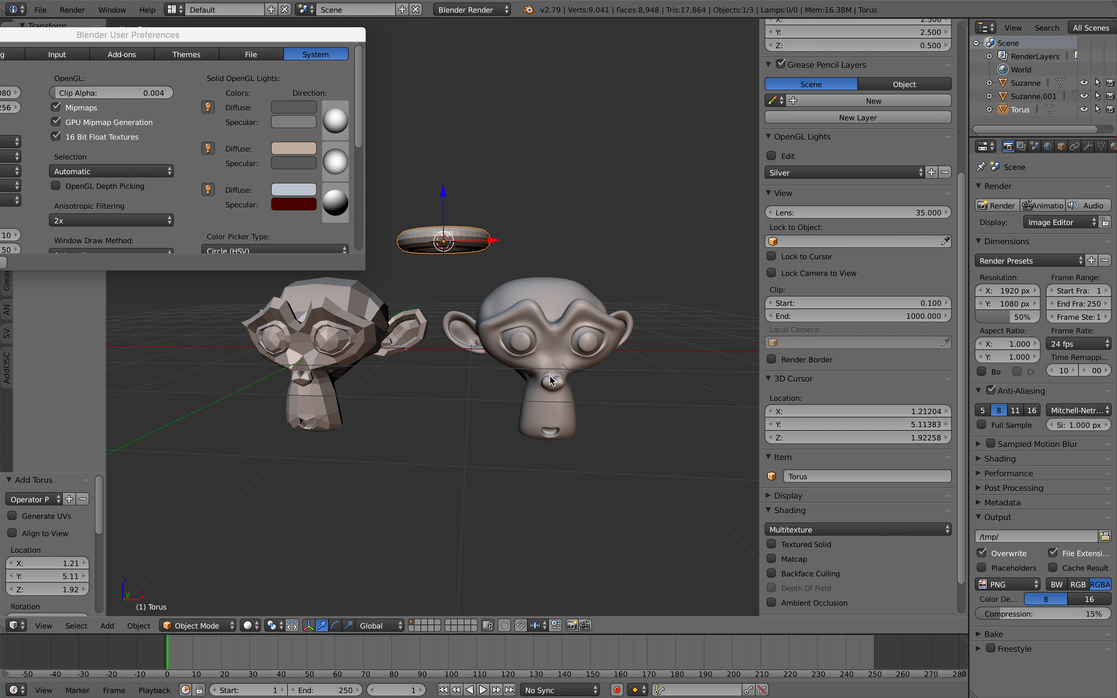
pyautogui.press('g')
pyautogui.click(542, 318)
# Tilt the torus freely and scale it up to about 3.39 units across.
pyautogui.press('r')
pyautogui.press('r')
pyautogui.click(544, 352)
pyautogui.press('s')
pyautogui.click(600, 386)
pyautogui.press('r')
pyautogui.press('r')
pyautogui.click(579, 353)
# Duplicate the torus, place the copy above the smooth monkey head and rotate it to a different angle.
pyautogui.hotkey('shift', 'd')
pyautogui.click(657, 284)
pyautogui.press('r')
pyautogui.press('r')
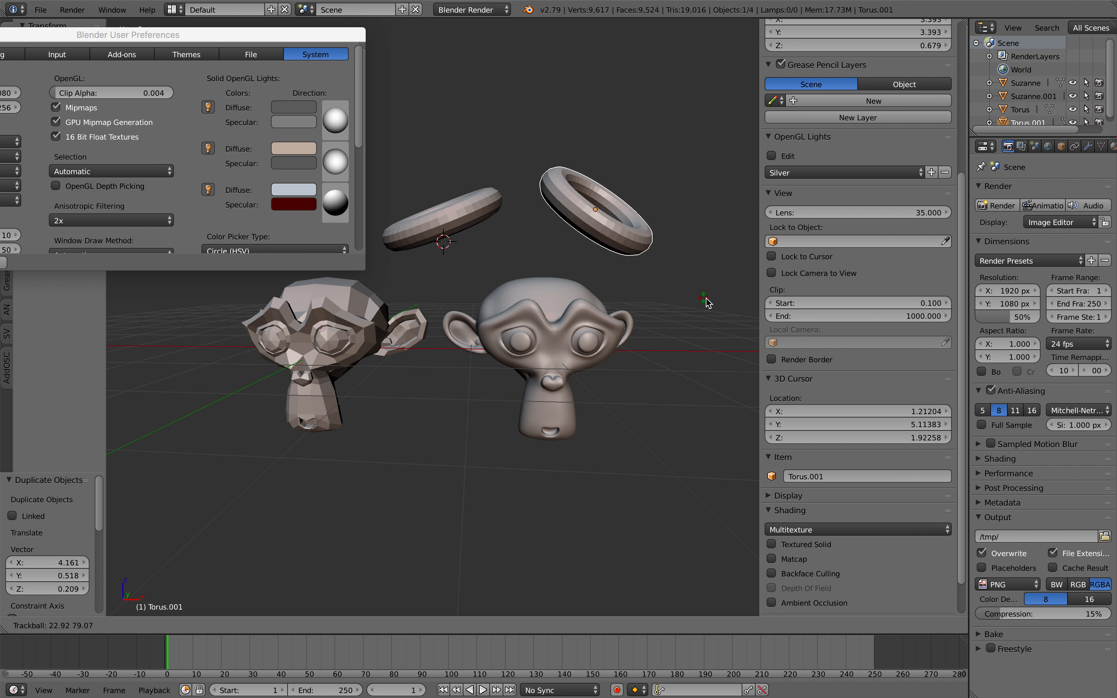
pyautogui.click(712, 303)
# Shade the duplicated torus smooth and give it a level 2 subdivision surface.
pyautogui.press('space')
pyautogui.write('smoo')
pyautogui.press('Return')
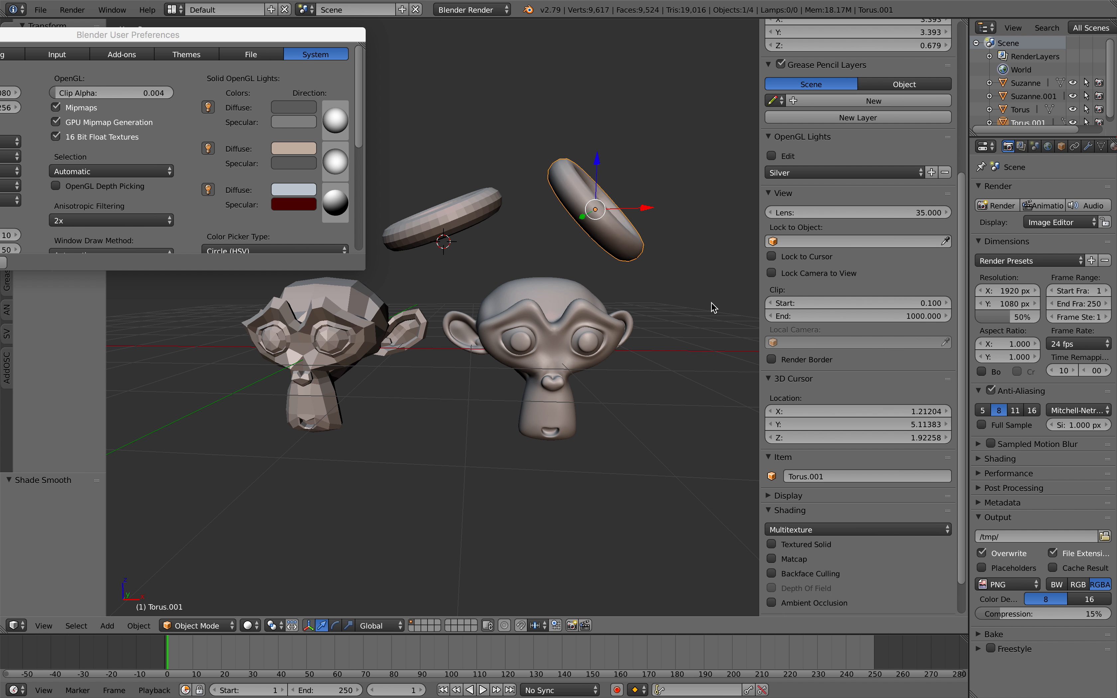
pyautogui.hotkey('ctrl', '2')
# Rotate the smooth torus so its hole faces the view and scale it up to about 4.63 units across.
pyautogui.press('r')
pyautogui.click(623, 278)
pyautogui.press('r')
pyautogui.click(635, 279)
pyautogui.press('s')
pyautogui.click(652, 302)
pyautogui.press('r')
pyautogui.press('r')
pyautogui.click(628, 293)
# Raise the smooth torus by about 0.7 units above the smooth monkey head and deselect everything.
pyautogui.press('g')
pyautogui.click(636, 267)
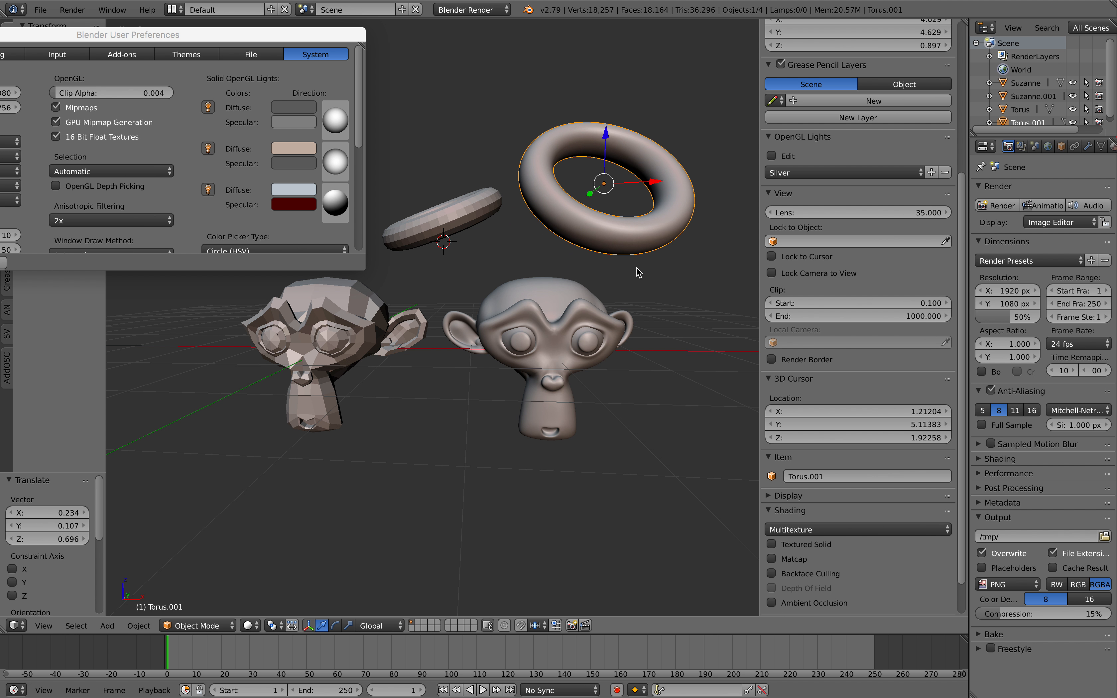
pyautogui.press('a')
pyautogui.moveTo(586, 225); pyautogui.dragTo(578, 260, button='middle')
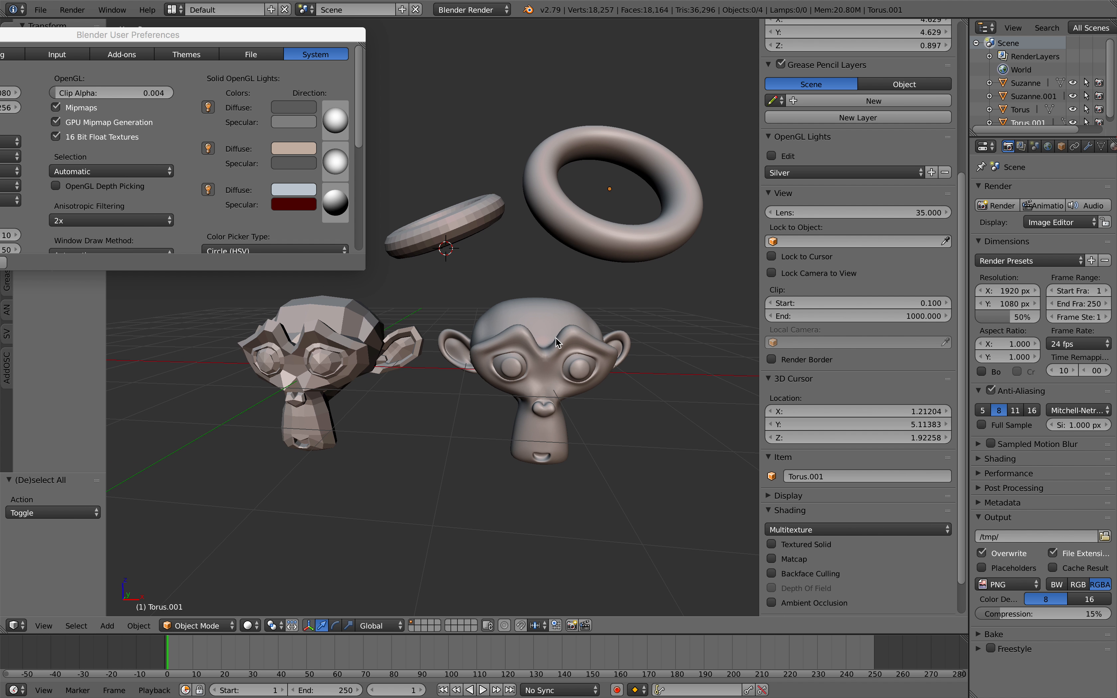
# Try the Terralite OpenGL lights preset, followed by the Silver preset.
pyautogui.click(826, 174)
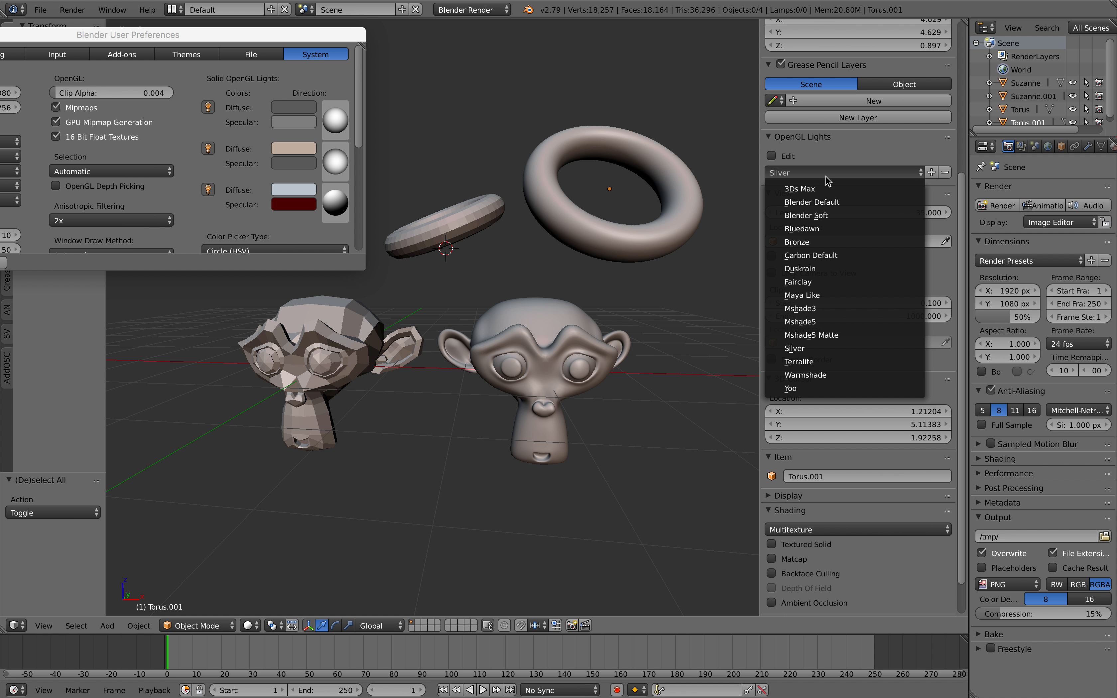
pyautogui.click(834, 362)
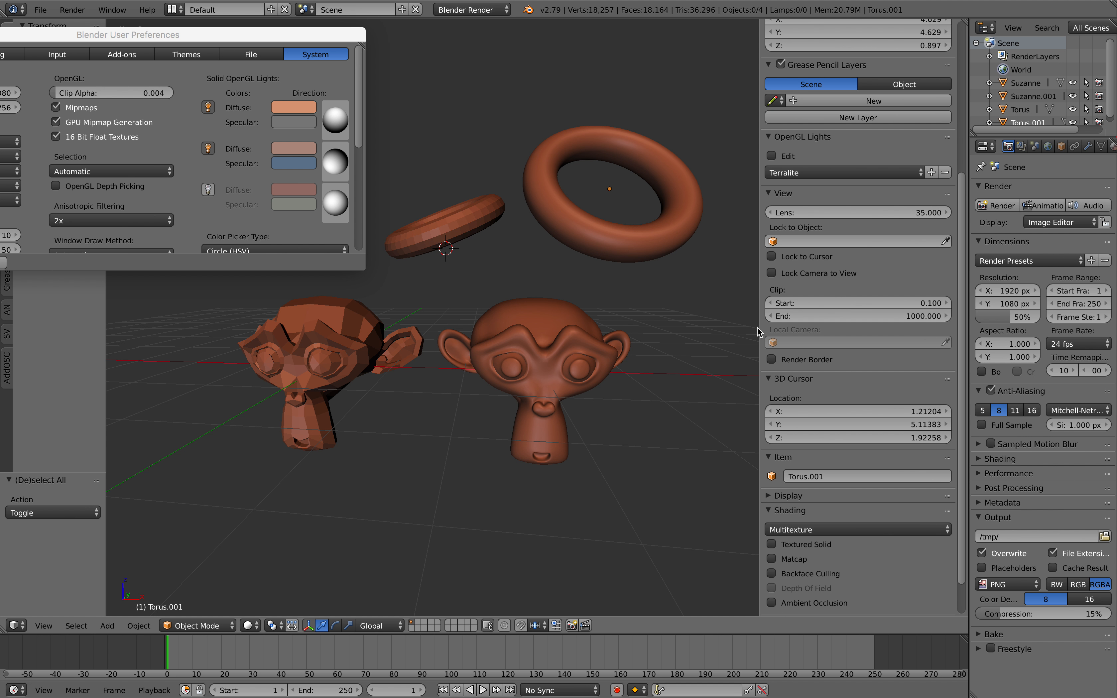
pyautogui.click(842, 176)
pyautogui.click(849, 348)
# Try the 3Ds Max lights preset, followed by the Maya Like preset, viewing the shading on the objects.
pyautogui.click(833, 177)
pyautogui.click(833, 188)
pyautogui.moveTo(593, 323)
pyautogui.mouseDown(button='middle')
pyautogui.moveTo(584, 325)
pyautogui.moveTo(598, 321)
pyautogui.mouseUp(button='middle')
pyautogui.click(833, 172)
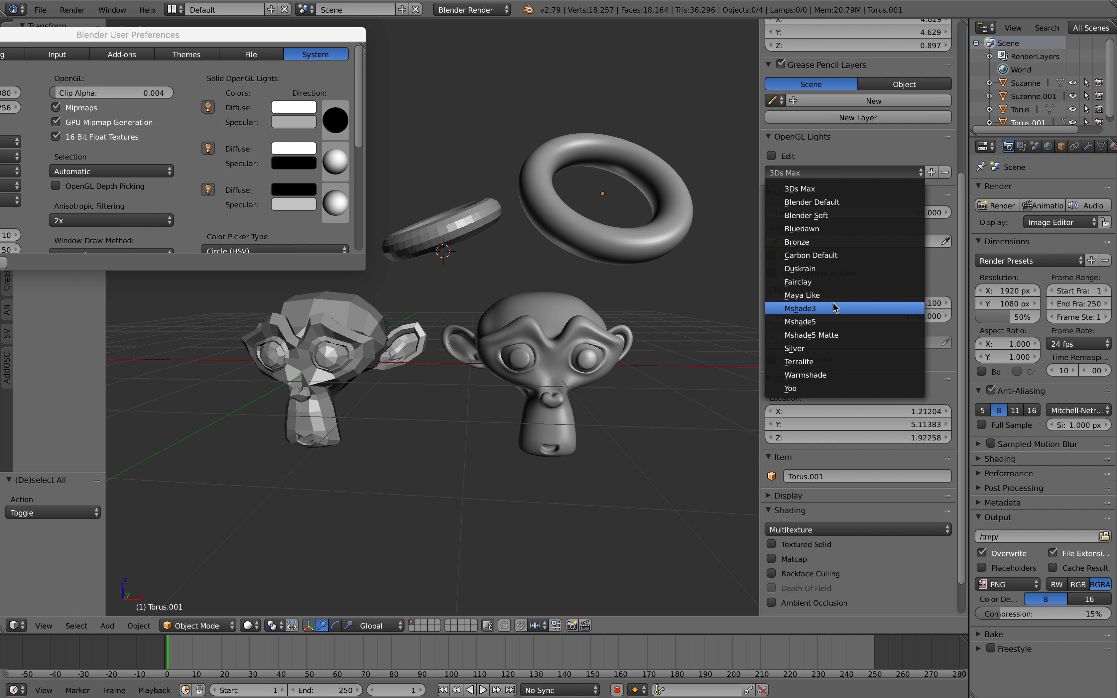
pyautogui.click(831, 293)
pyautogui.moveTo(540, 326); pyautogui.dragTo(556, 322, button='middle')
# Apply the Yoo OpenGL lights preset and enable Edit to show the individual light settings.
pyautogui.click(817, 176)
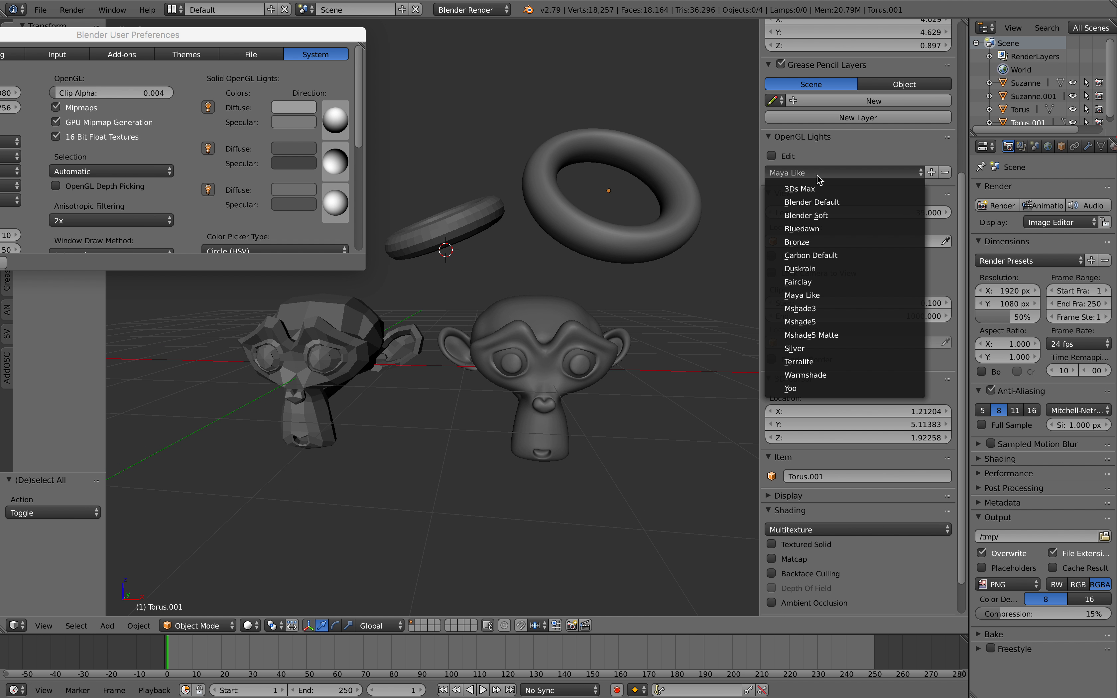
pyautogui.click(819, 389)
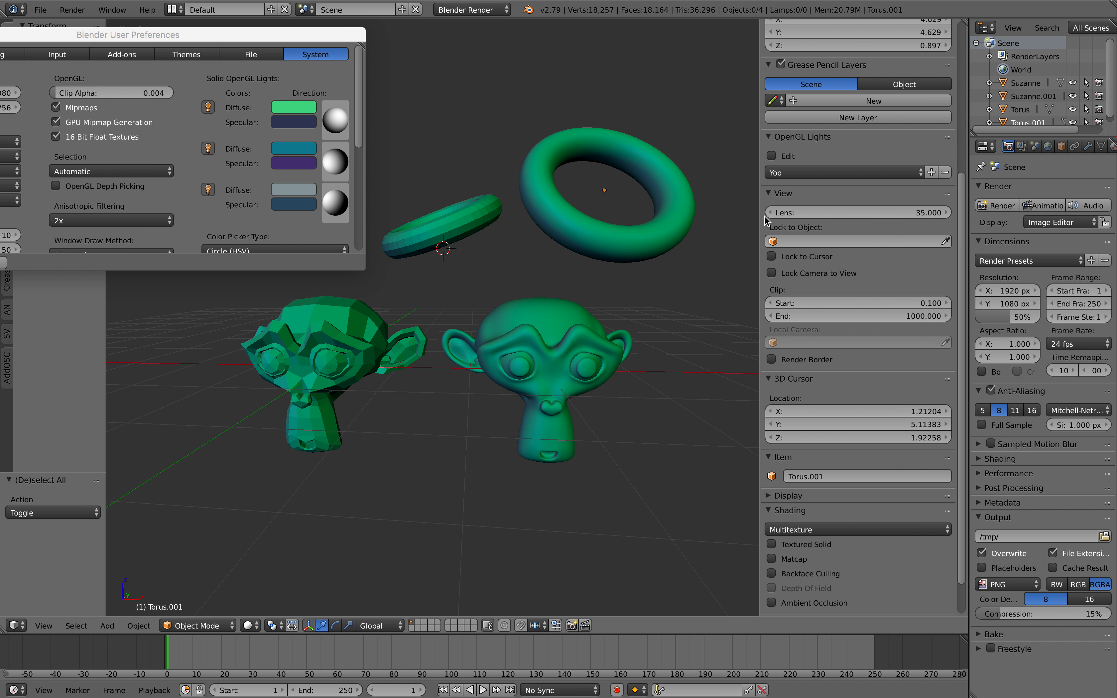
pyautogui.click(784, 156)
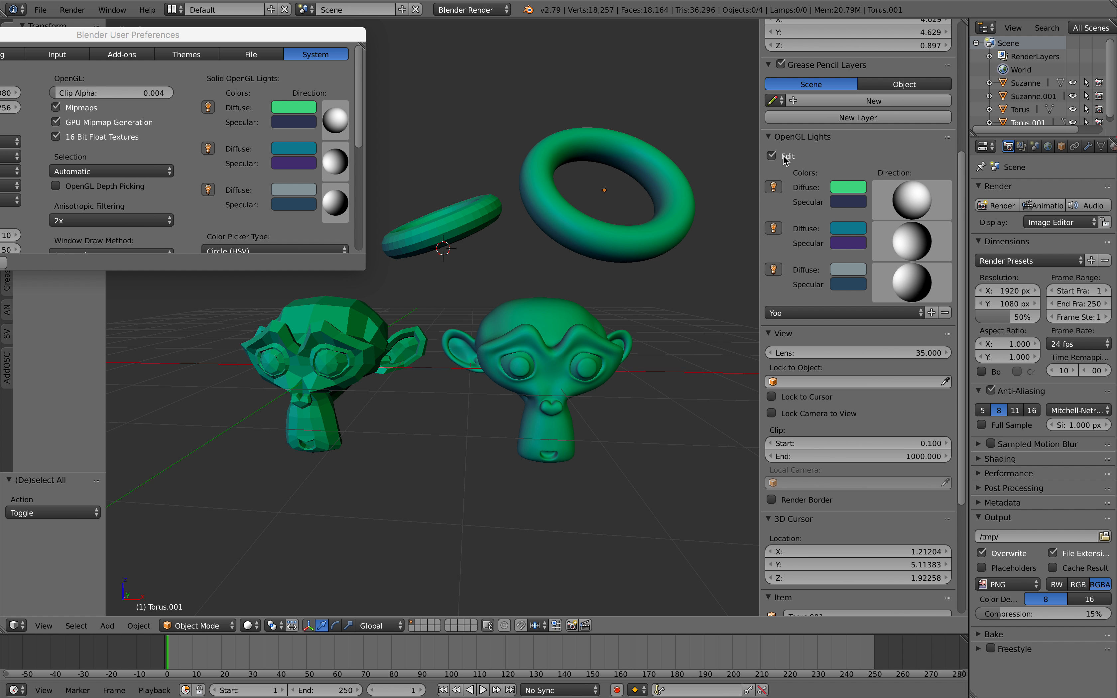
# Set the first light's diffuse color to bright green and aim the second light from the front.
pyautogui.click(849, 187)
pyautogui.click(888, 211)
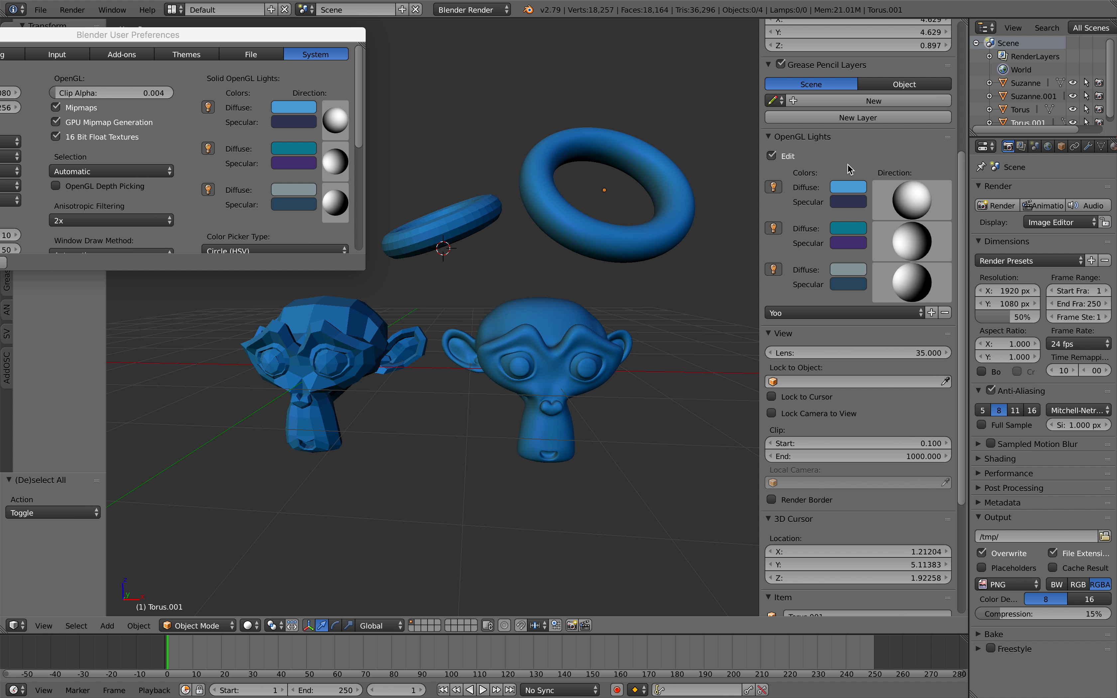
pyautogui.moveTo(913, 196)
pyautogui.mouseDown()
pyautogui.moveTo(901, 194)
pyautogui.moveTo(908, 225)
pyautogui.moveTo(929, 224)
pyautogui.moveTo(892, 198)
pyautogui.moveTo(868, 199)
pyautogui.mouseUp()
pyautogui.click(850, 189)
pyautogui.moveTo(905, 254)
pyautogui.mouseDown()
pyautogui.moveTo(927, 247)
pyautogui.moveTo(919, 244)
pyautogui.moveTo(938, 267)
pyautogui.moveTo(914, 289)
pyautogui.moveTo(929, 301)
pyautogui.mouseUp()
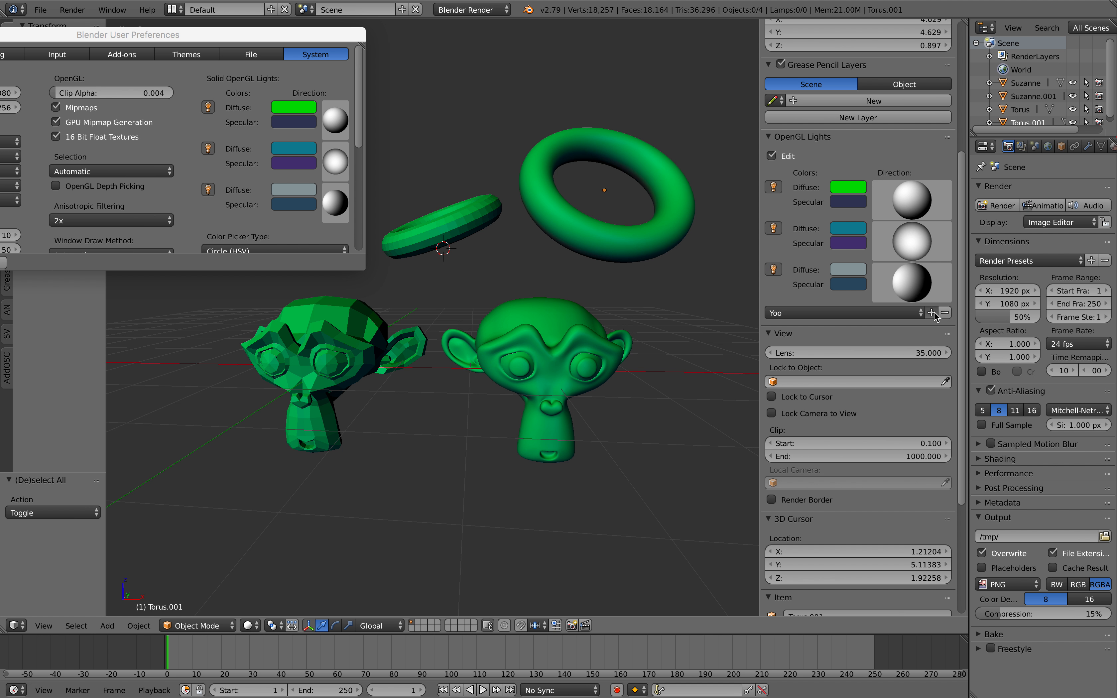
# Save the current light setup as a new OpenGL lights preset named blah.
pyautogui.click(932, 314)
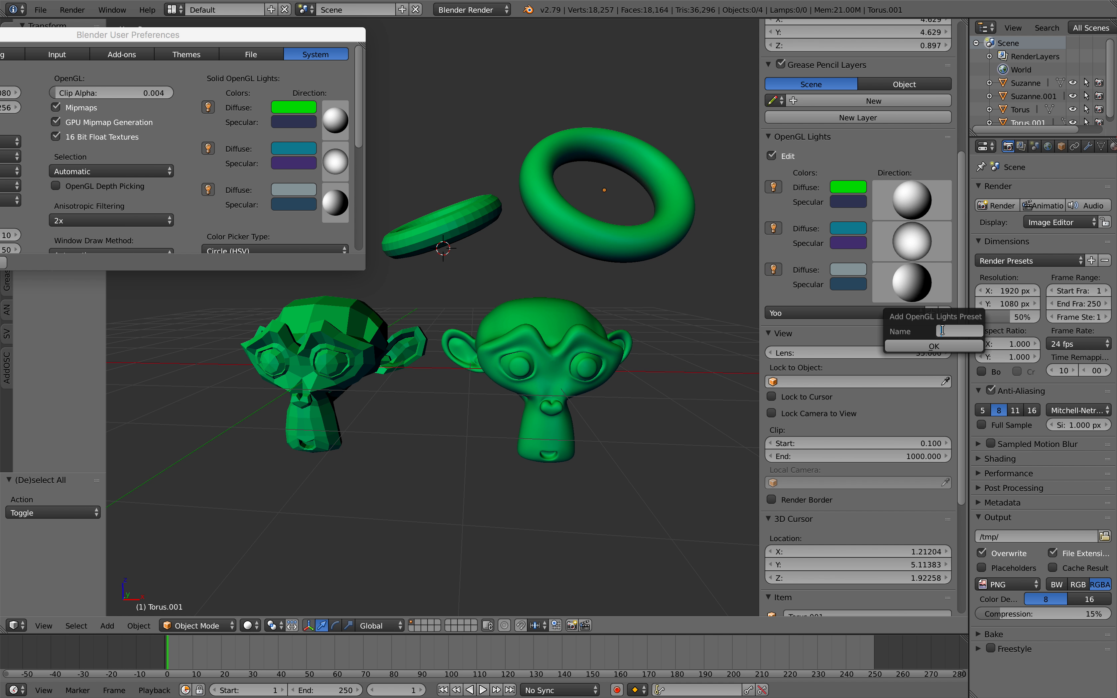
pyautogui.click(932, 348)
pyautogui.click(870, 312)
pyautogui.press('Escape')
# Try the Bluedawn lights preset, then apply the Carbon Default preset.
pyautogui.click(822, 313)
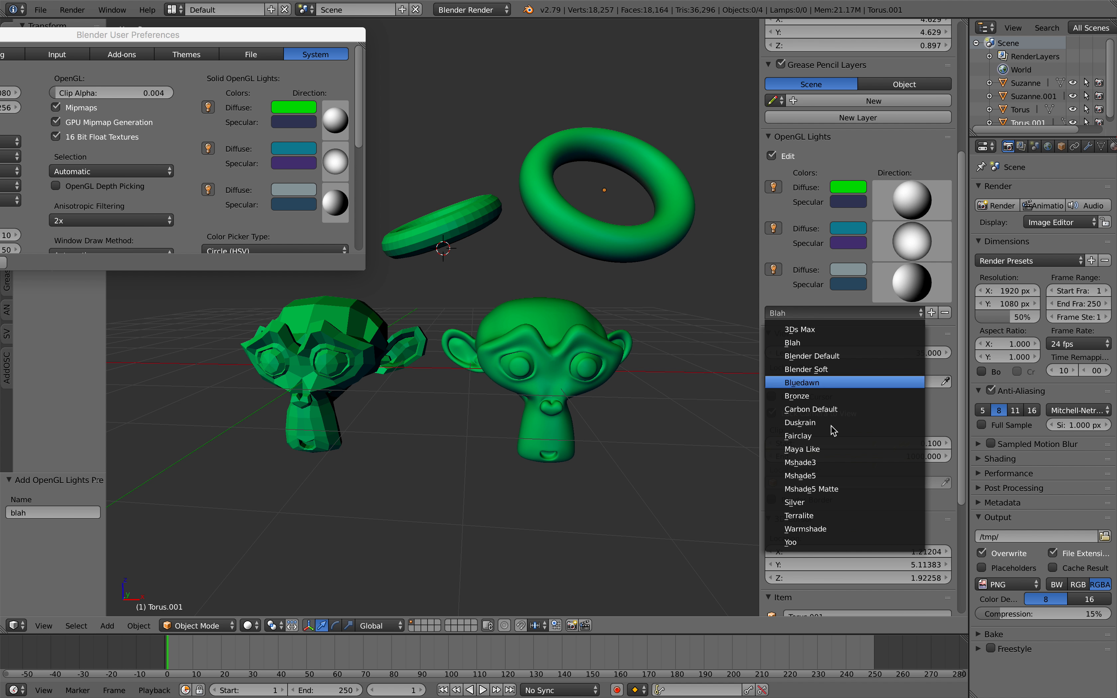
pyautogui.click(831, 383)
pyautogui.click(824, 313)
pyautogui.click(822, 409)
pyautogui.keyDown('shift'); pyautogui.moveTo(611, 355); pyautogui.dragTo(600, 381, button='middle'); pyautogui.keyUp('shift')
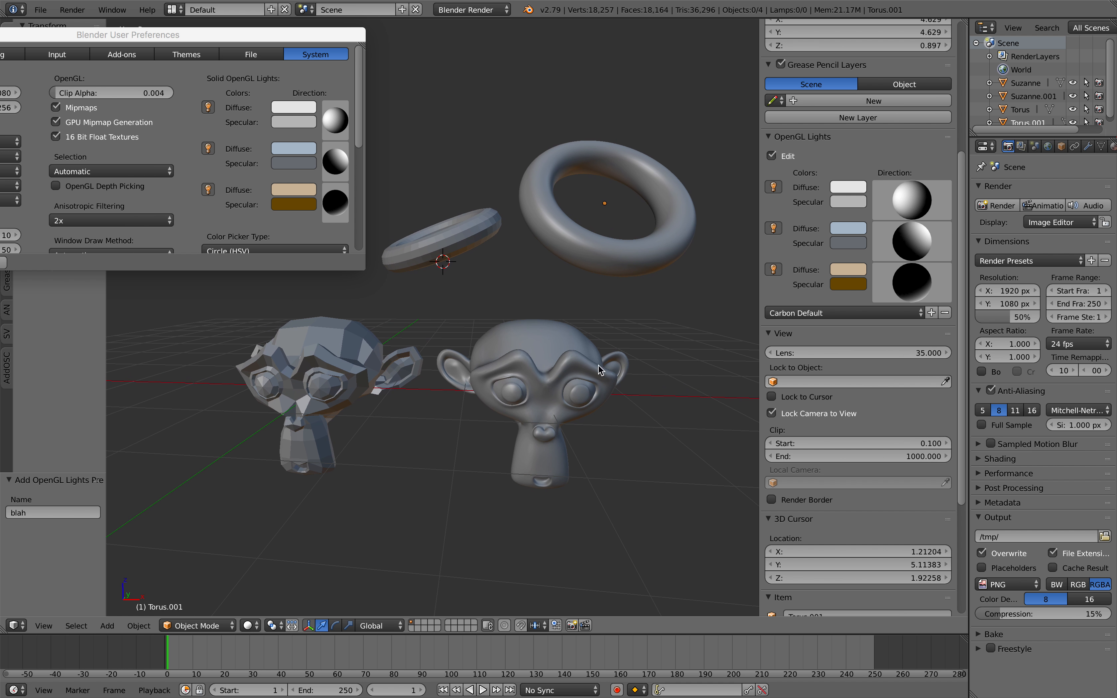
# Bring the User Preferences window back into view and toggle each of the three solid OpenGL lights off and on.
pyautogui.moveTo(211, 44); pyautogui.dragTo(506, 79)
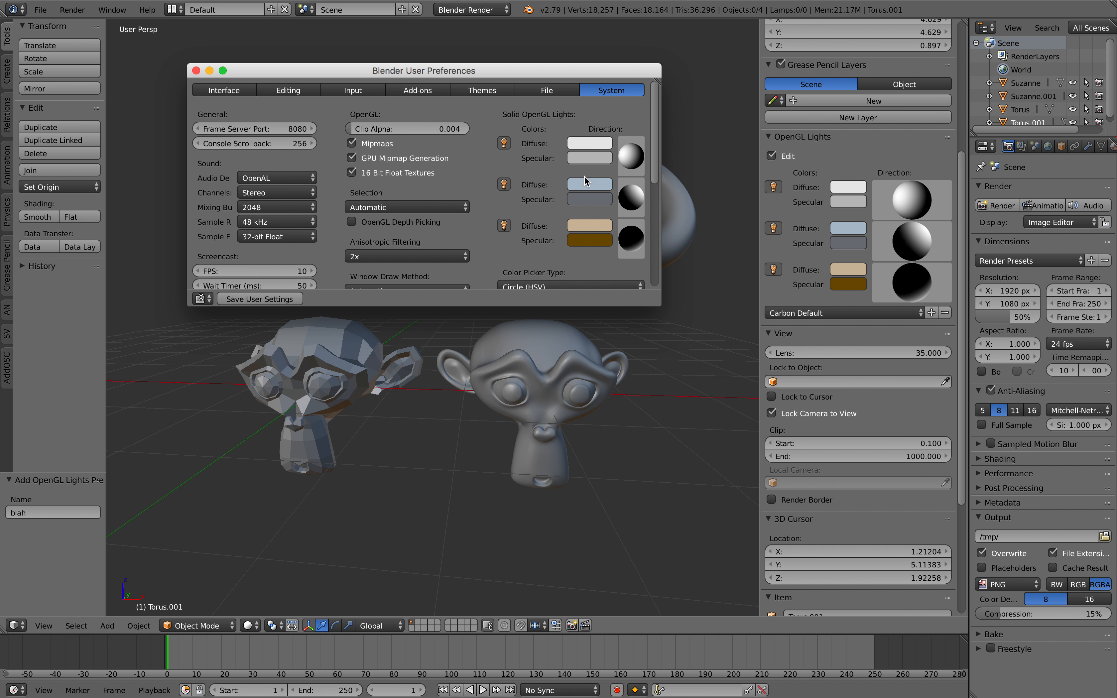
pyautogui.click(504, 143)
pyautogui.click(504, 143)
pyautogui.click(504, 184)
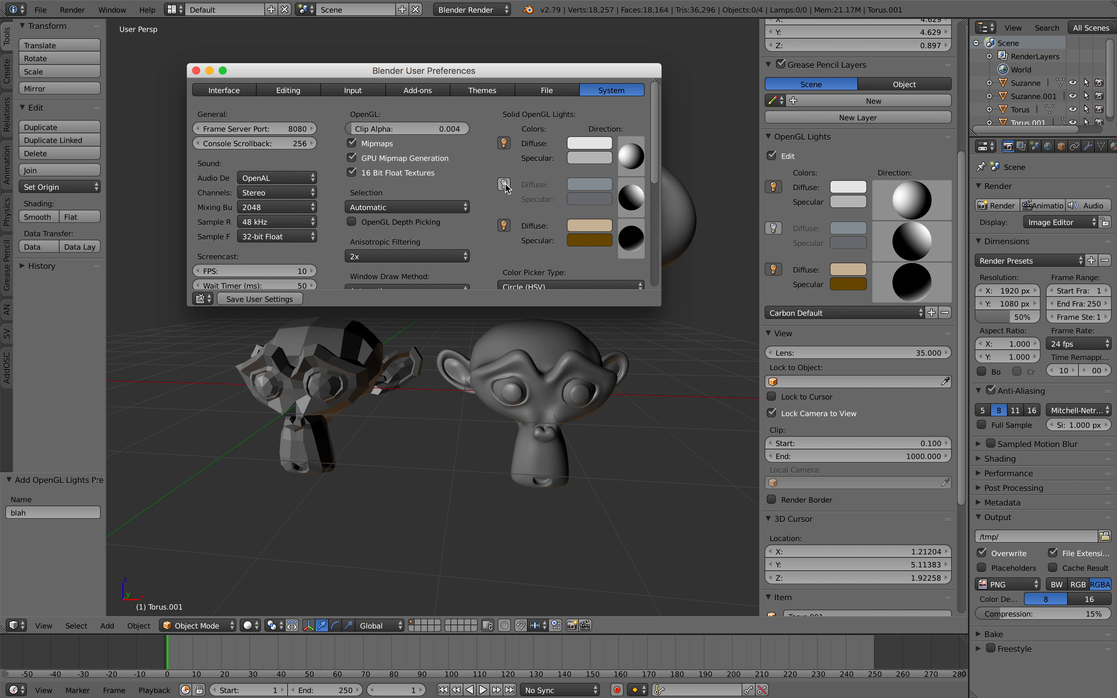
pyautogui.click(504, 185)
pyautogui.click(504, 226)
pyautogui.click(504, 226)
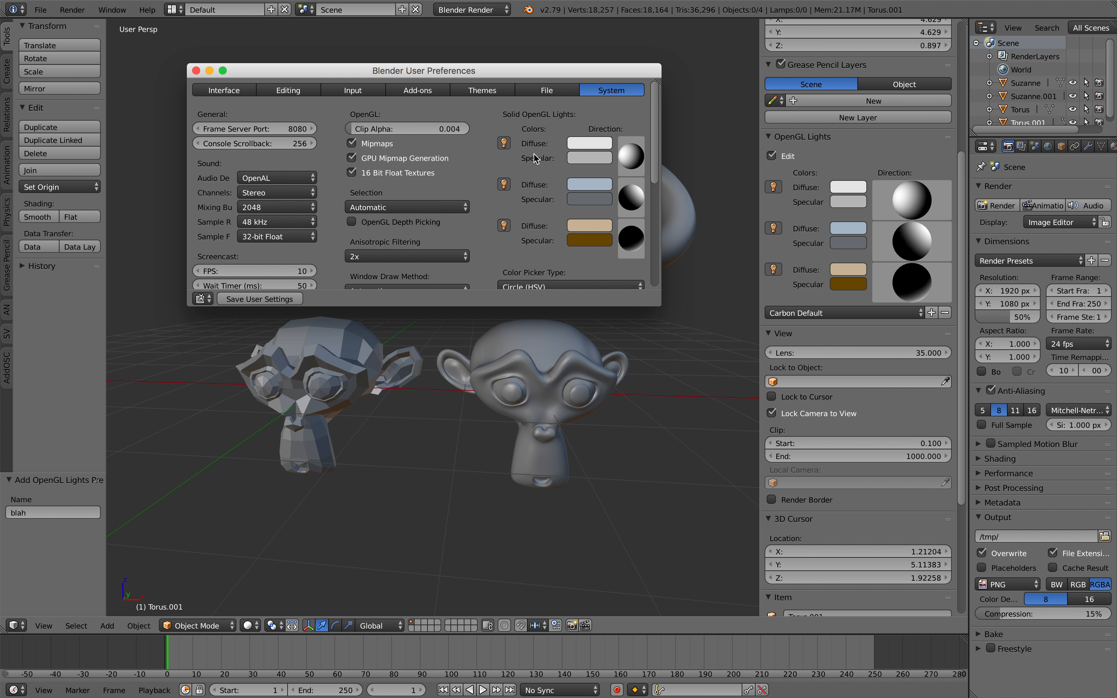
# Enlarge and reposition the User Preferences window, then close it.
pyautogui.moveTo(656, 304); pyautogui.dragTo(722, 388)
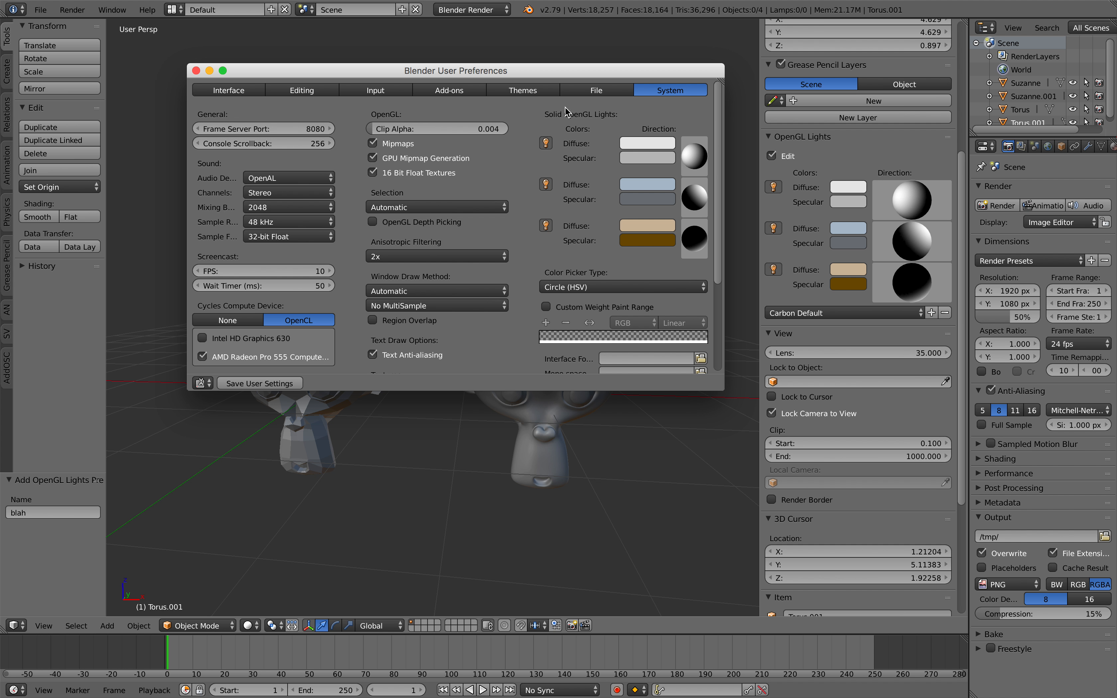
pyautogui.moveTo(551, 69); pyautogui.dragTo(511, 63)
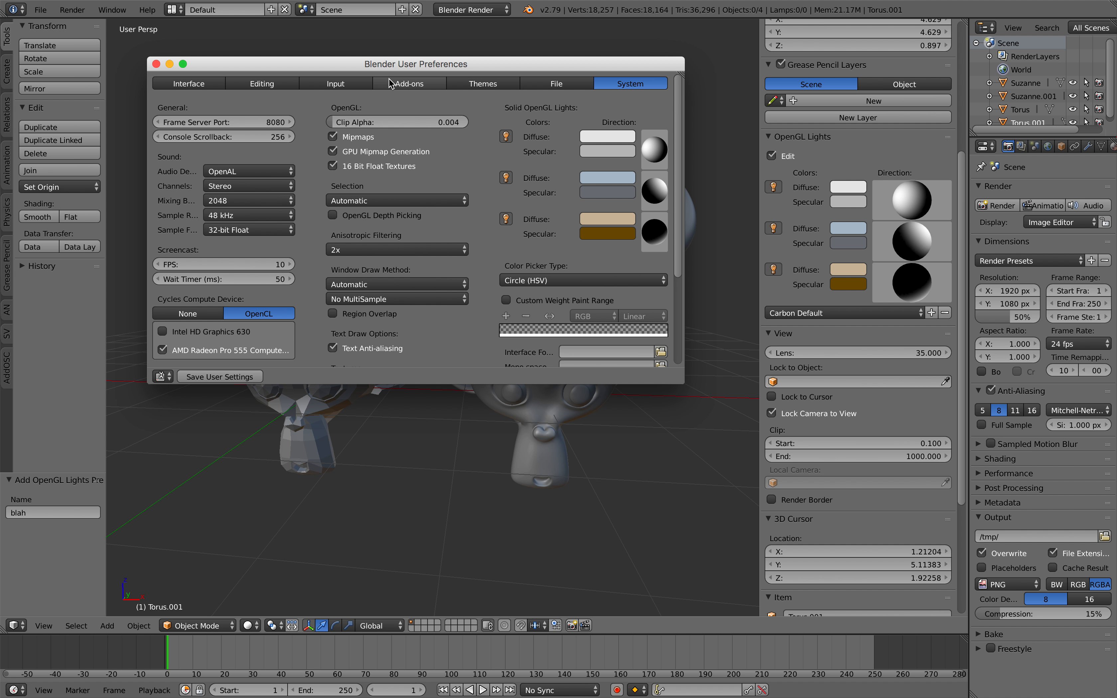
pyautogui.click(156, 64)
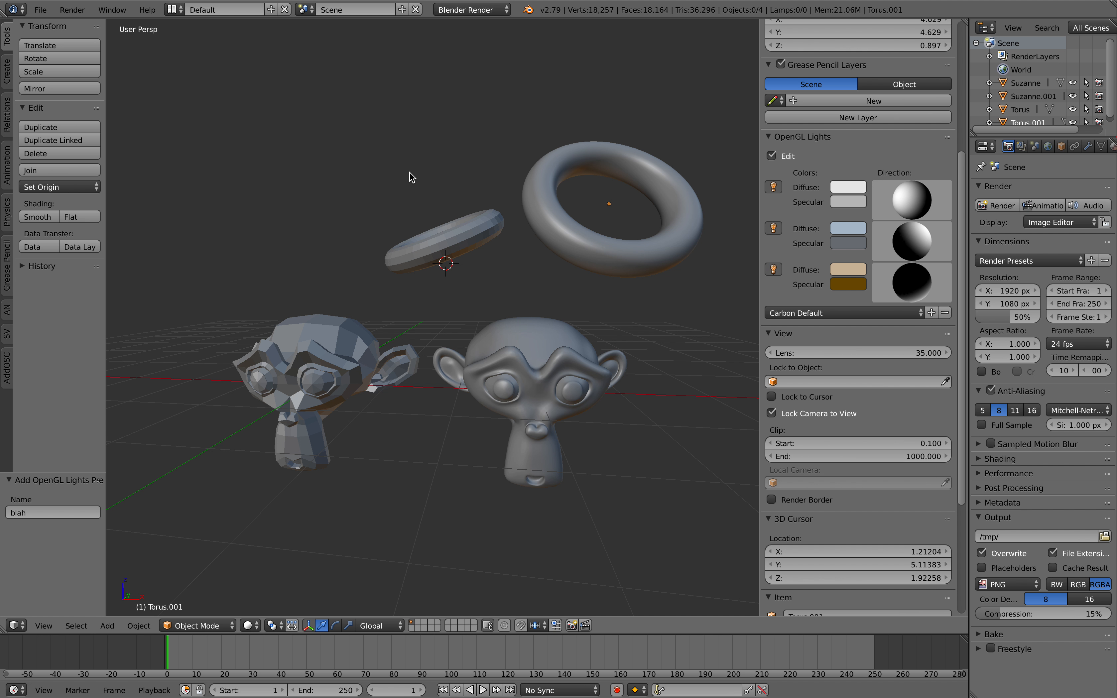
# Start saving the scene as a new file on the Desktop with the name openGL_custom_001.blend.
pyautogui.click(40, 10)
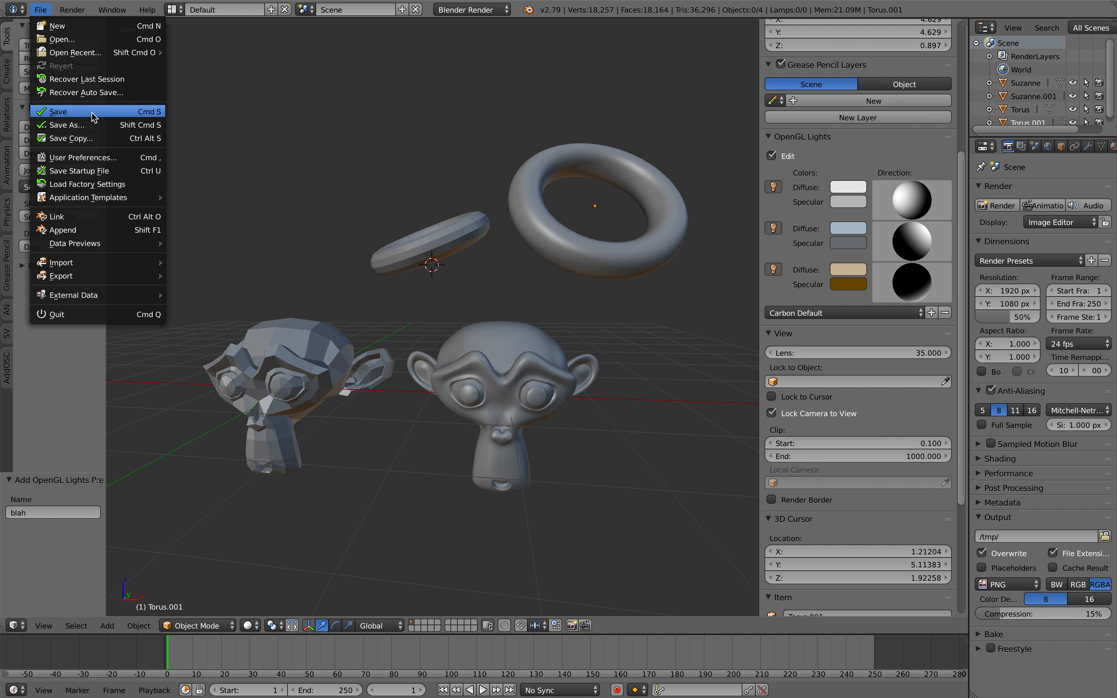
pyautogui.click(59, 128)
pyautogui.click(297, 60)
pyautogui.write('open')
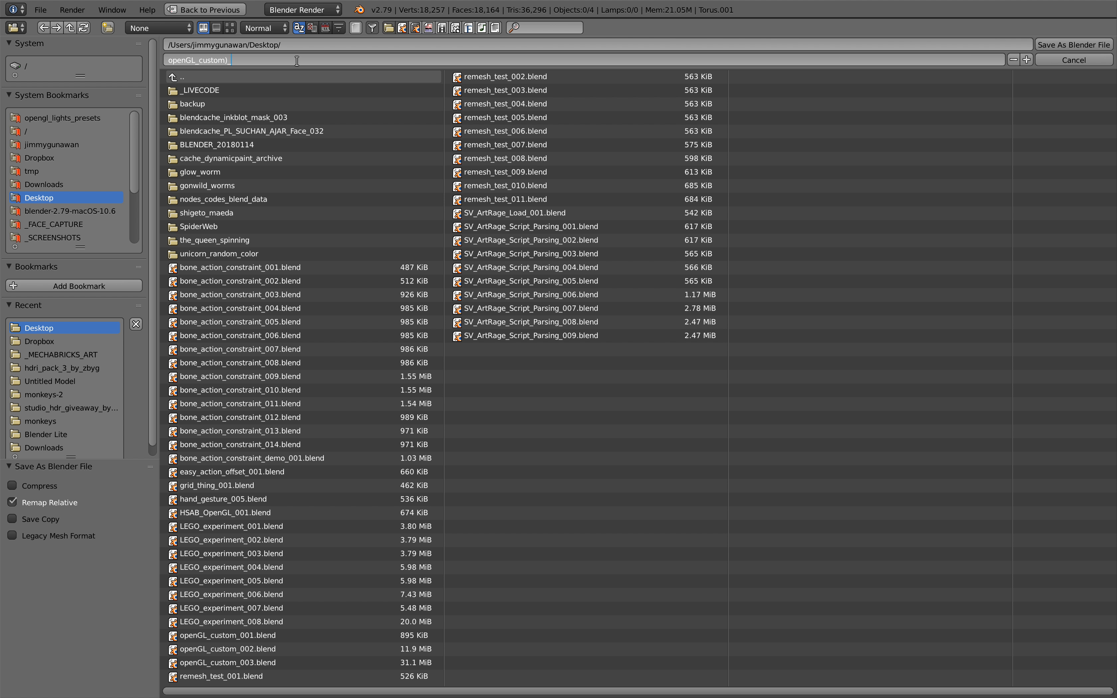
pyautogui.write('GL_custom_001.blend')
pyautogui.press('Return')
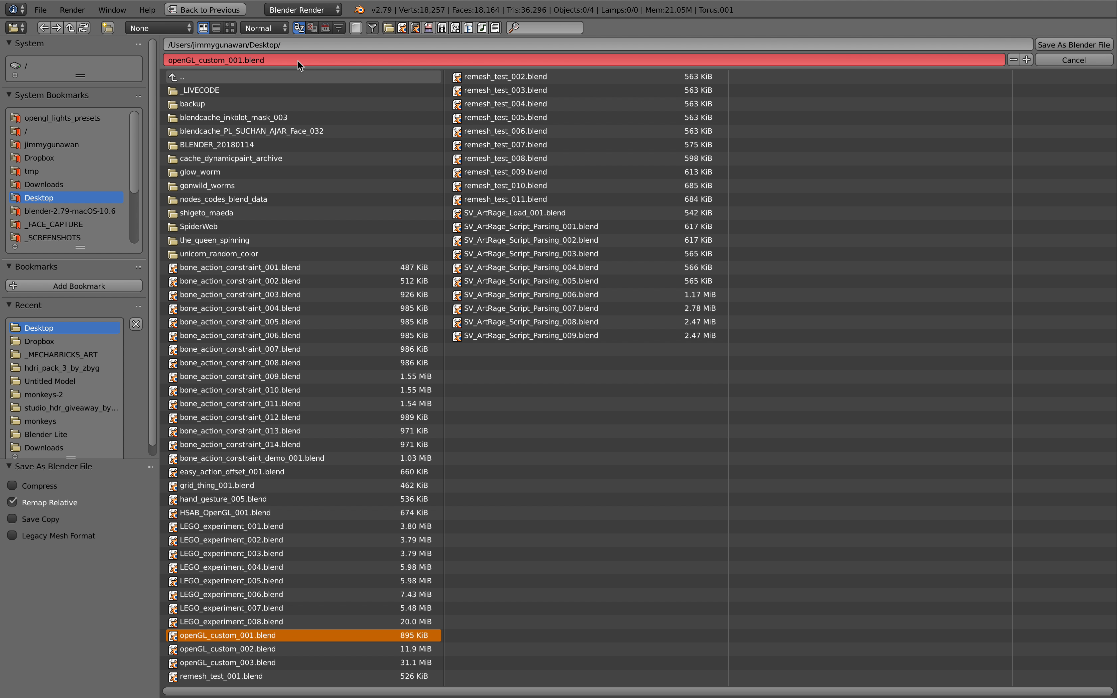
# Replace the custom_001 part of the file name with demo_001 and save the Blender file.
pyautogui.click(296, 61)
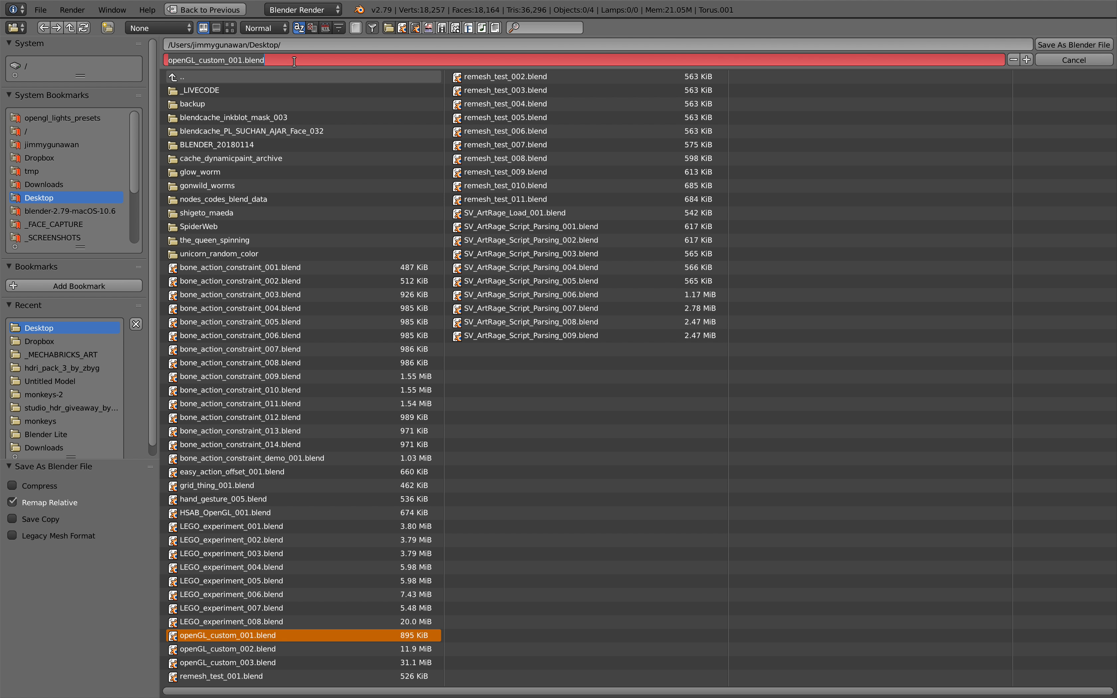
pyautogui.doubleClick(215, 57)
pyautogui.moveTo(199, 59); pyautogui.dragTo(319, 63)
pyautogui.write('demo_001')
pyautogui.press('Return')
pyautogui.click(1044, 47)
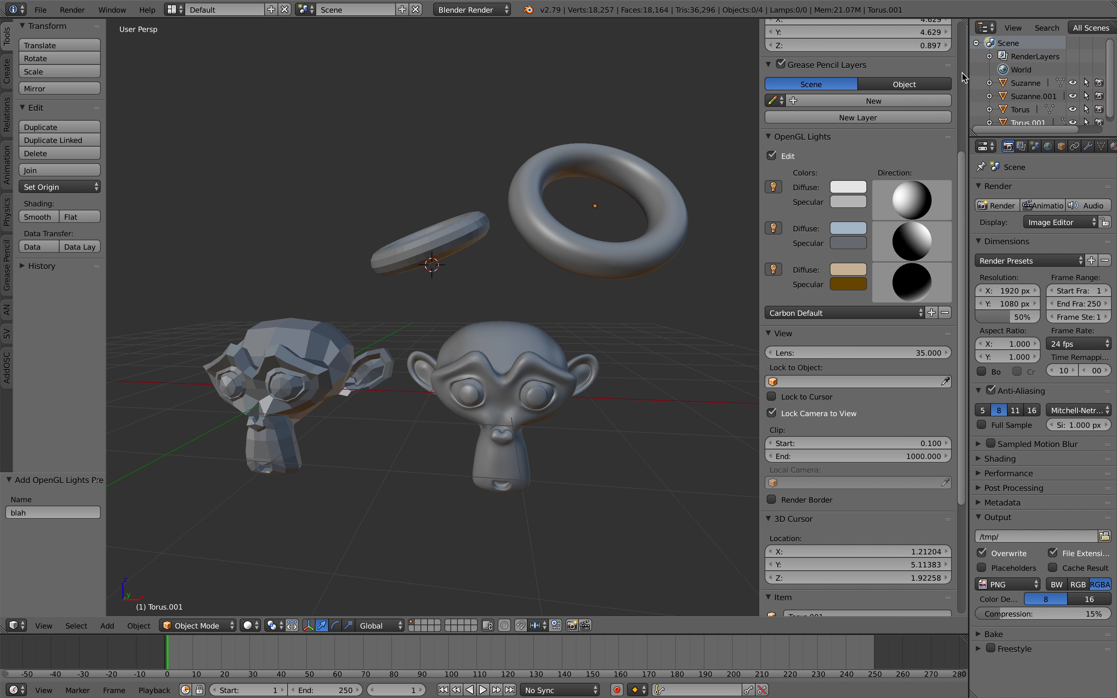
# Split the 3D view horizontally into two stacked views, with the larger one below.
pyautogui.moveTo(376, 290); pyautogui.dragTo(380, 254, button='middle')
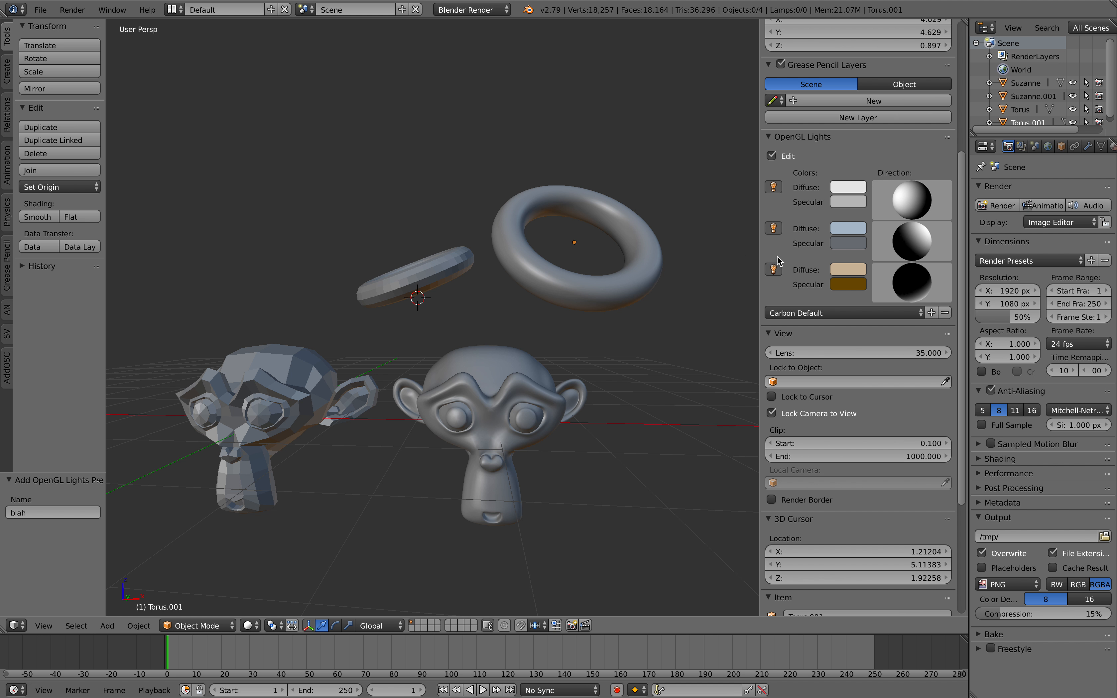
pyautogui.moveTo(964, 28); pyautogui.dragTo(959, 218)
pyautogui.moveTo(525, 395); pyautogui.dragTo(530, 367, button='middle')
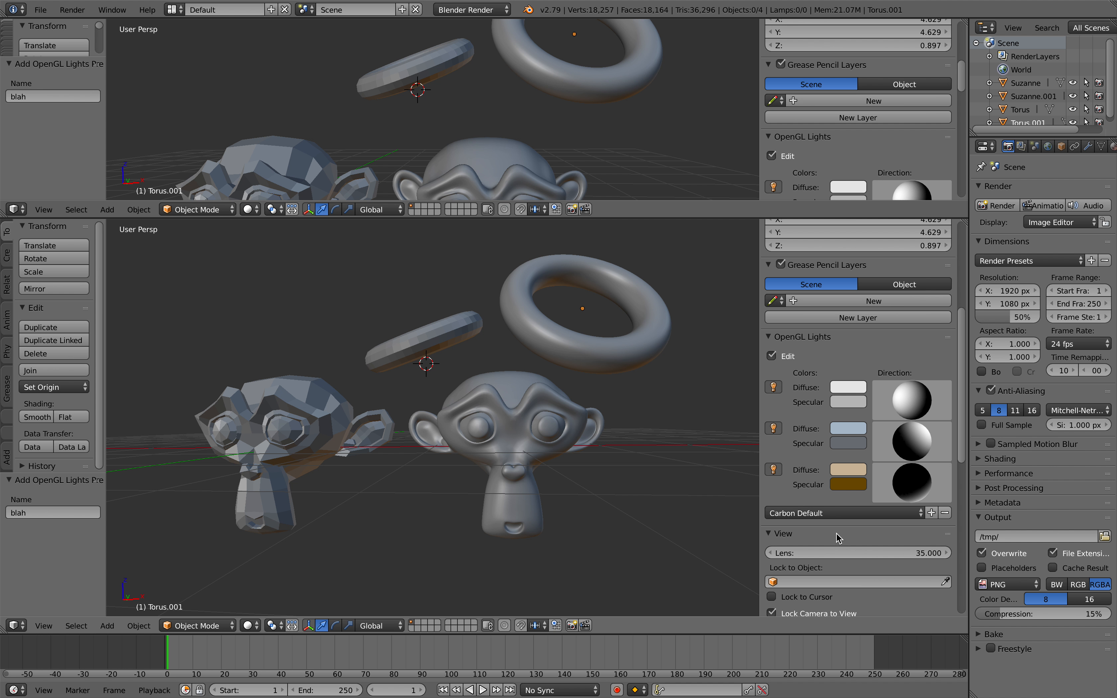
# Apply the Duskrain OpenGL lights preset and expand the Info editor to show the logged script command.
pyautogui.click(822, 513)
pyautogui.click(827, 407)
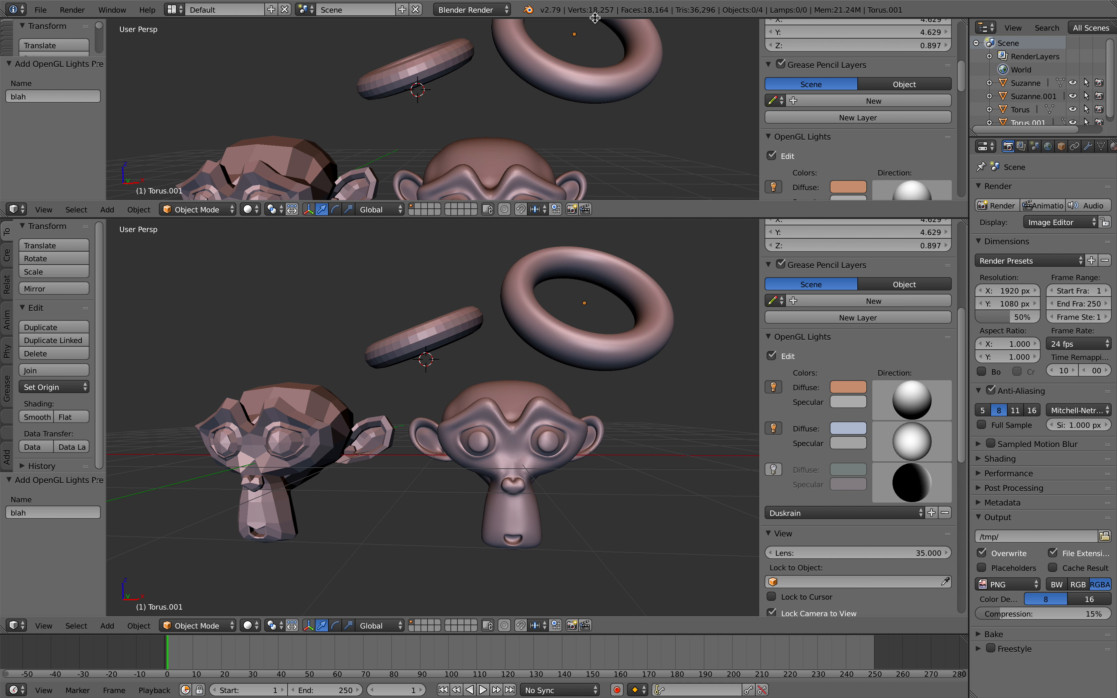
pyautogui.moveTo(595, 18); pyautogui.dragTo(451, 81)
pyautogui.click(430, 61)
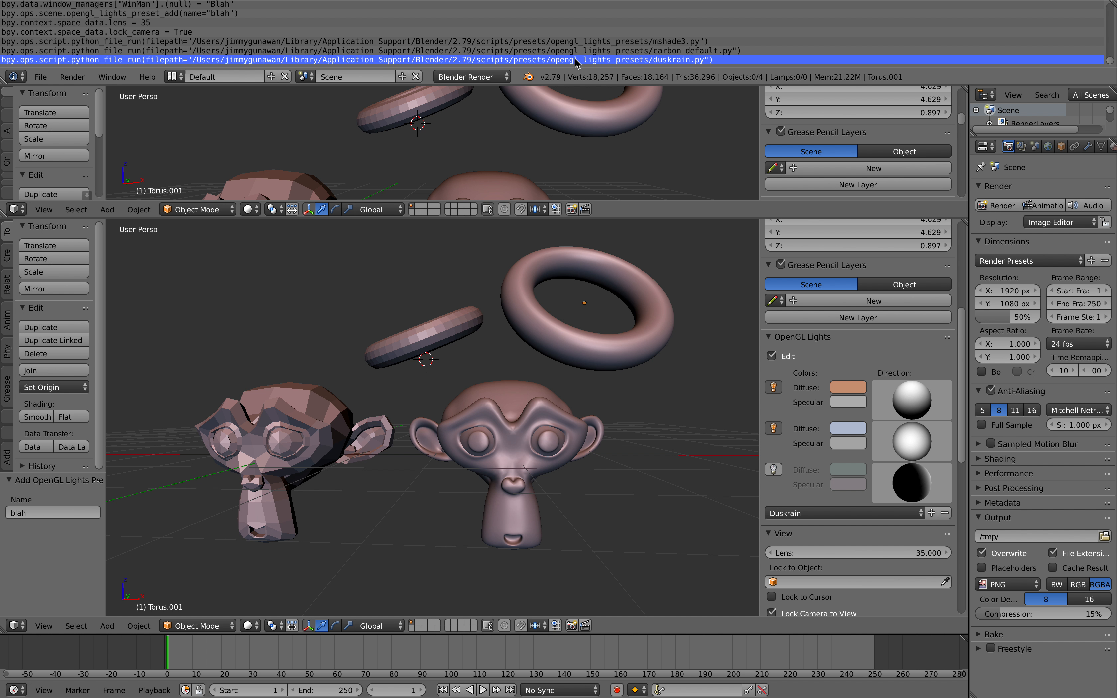
# Switch to Finder, examine the Python files in the opengl_lights_presets folder and compare them with Blender's preset list.
pyautogui.hotkey('ctrl', 'Left')
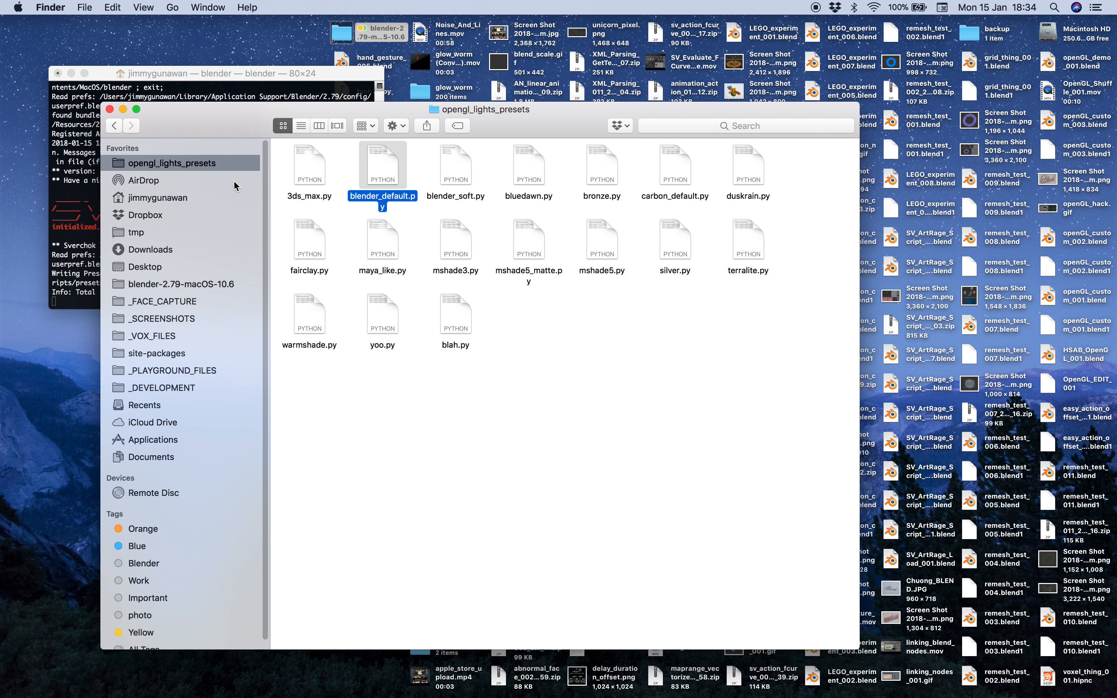
pyautogui.click(305, 127)
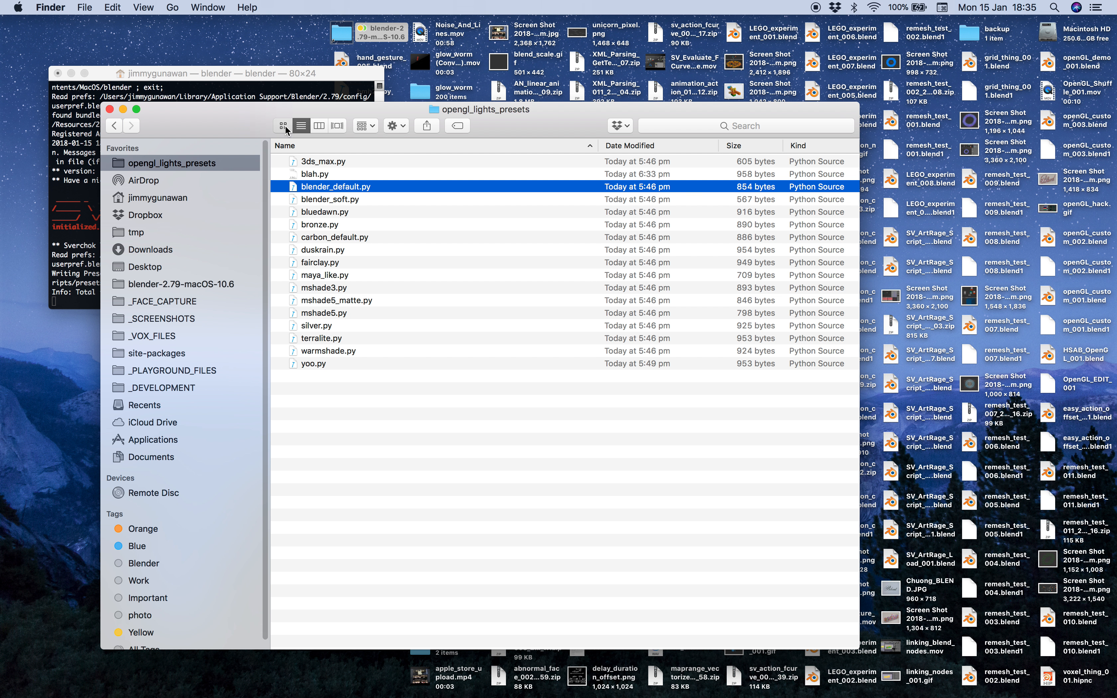
pyautogui.click(287, 126)
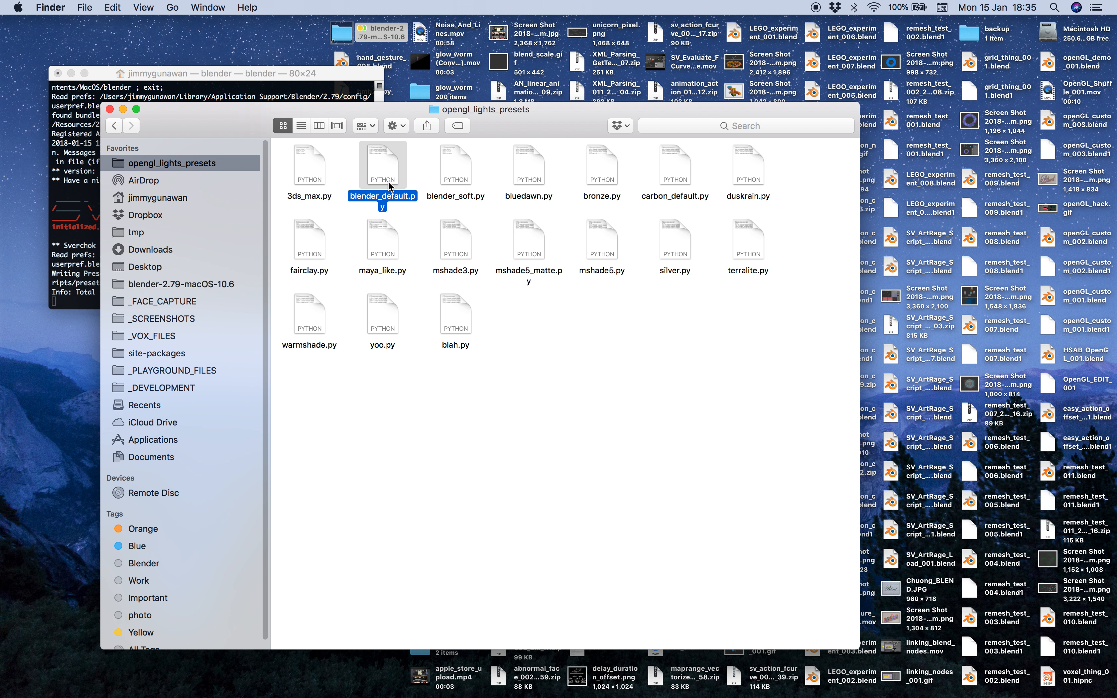
pyautogui.click(631, 313)
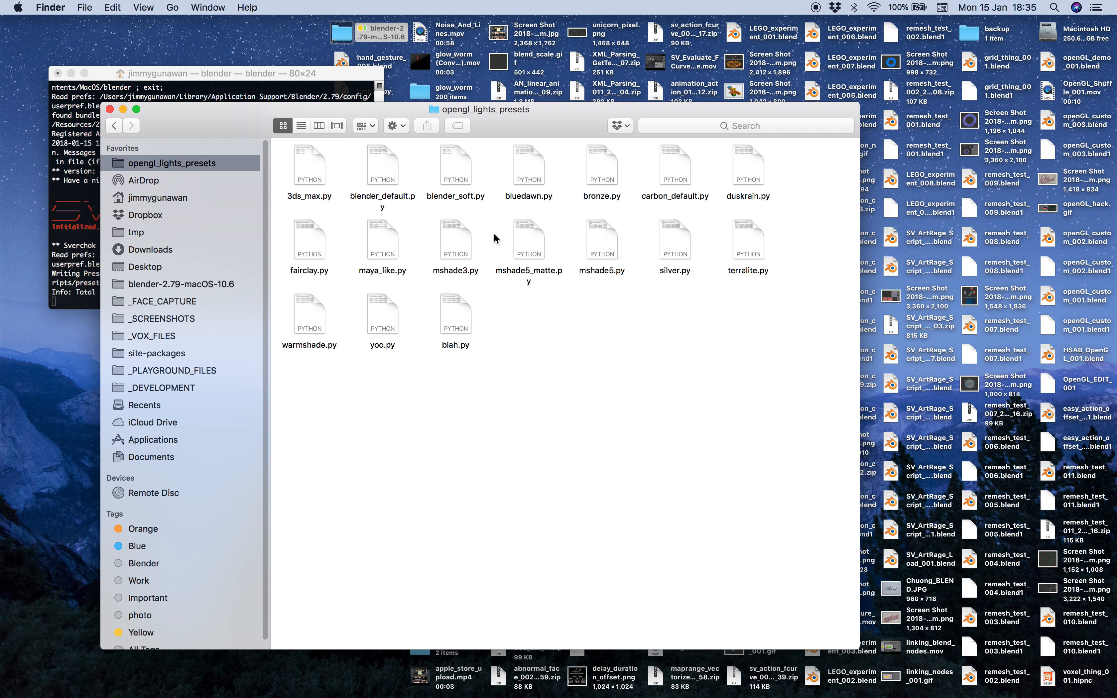
pyautogui.moveTo(699, 119); pyautogui.dragTo(728, 124)
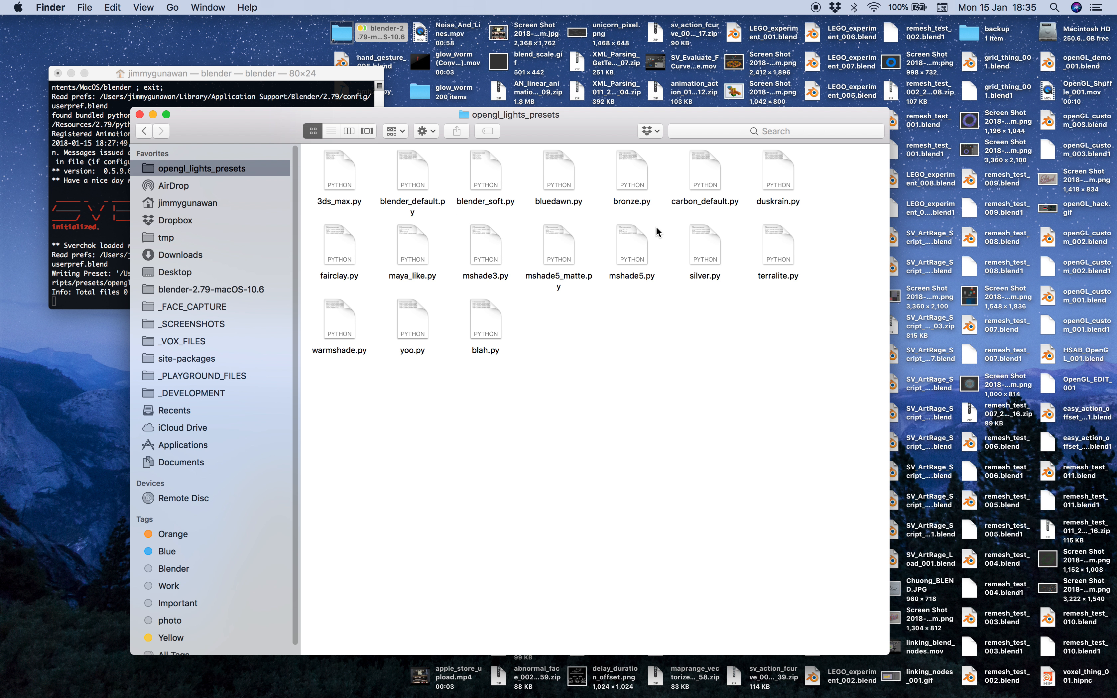
pyautogui.hotkey('ctrl', 'Right')
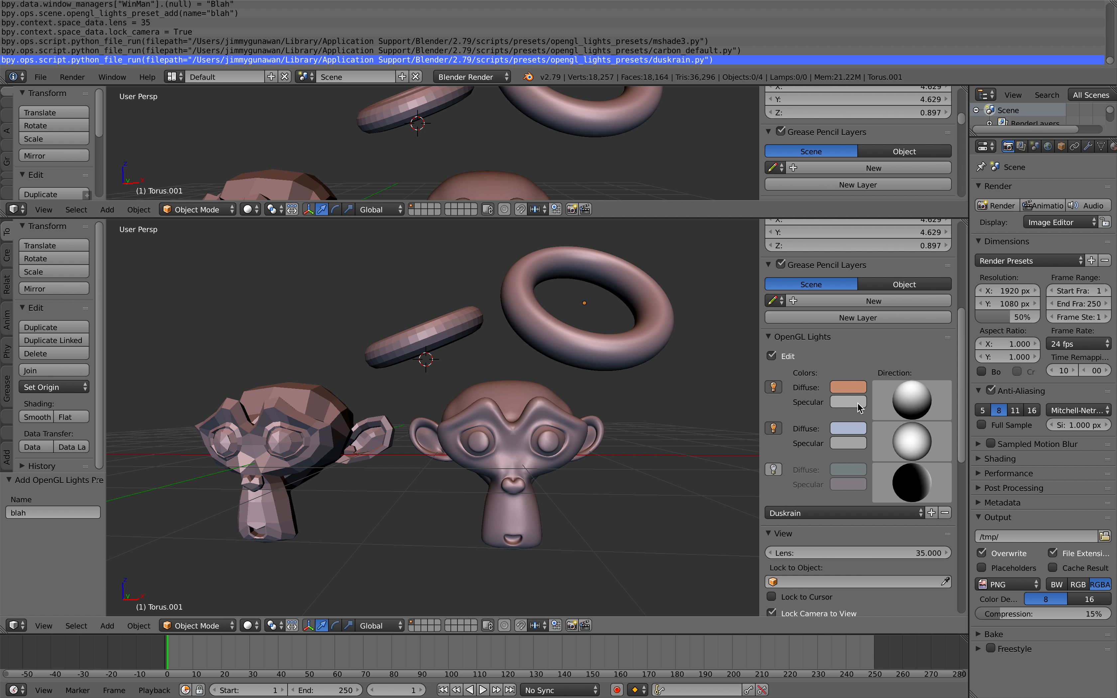
pyautogui.click(819, 513)
pyautogui.hotkey('ctrl', 'Left')
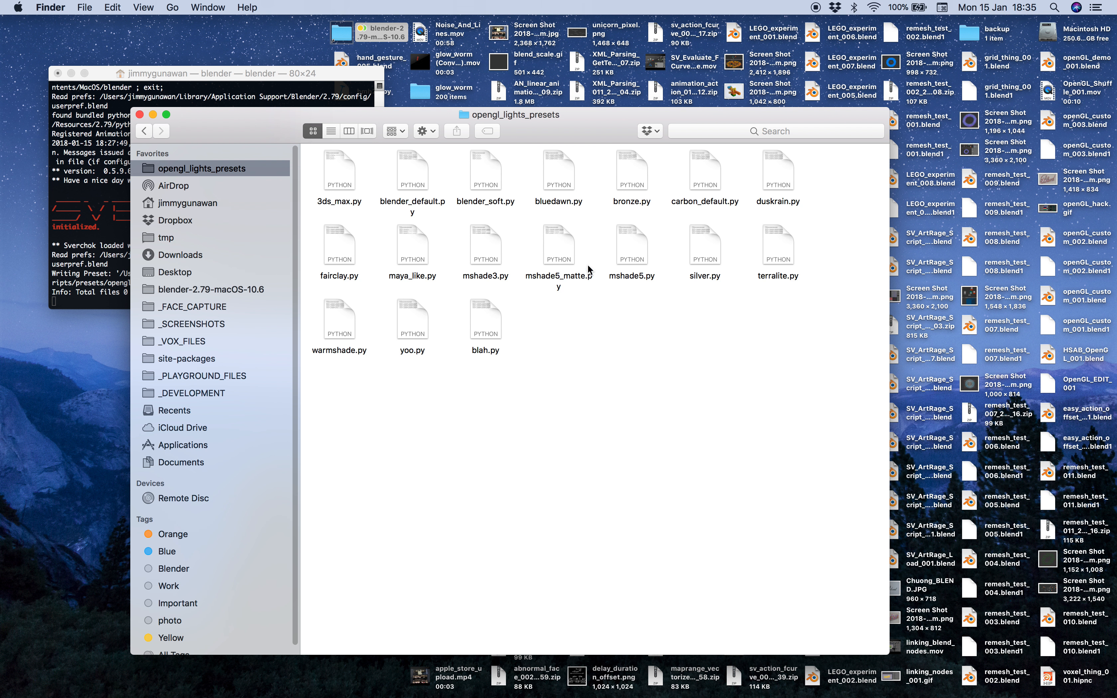
pyautogui.hotkey('ctrl', 'Right')
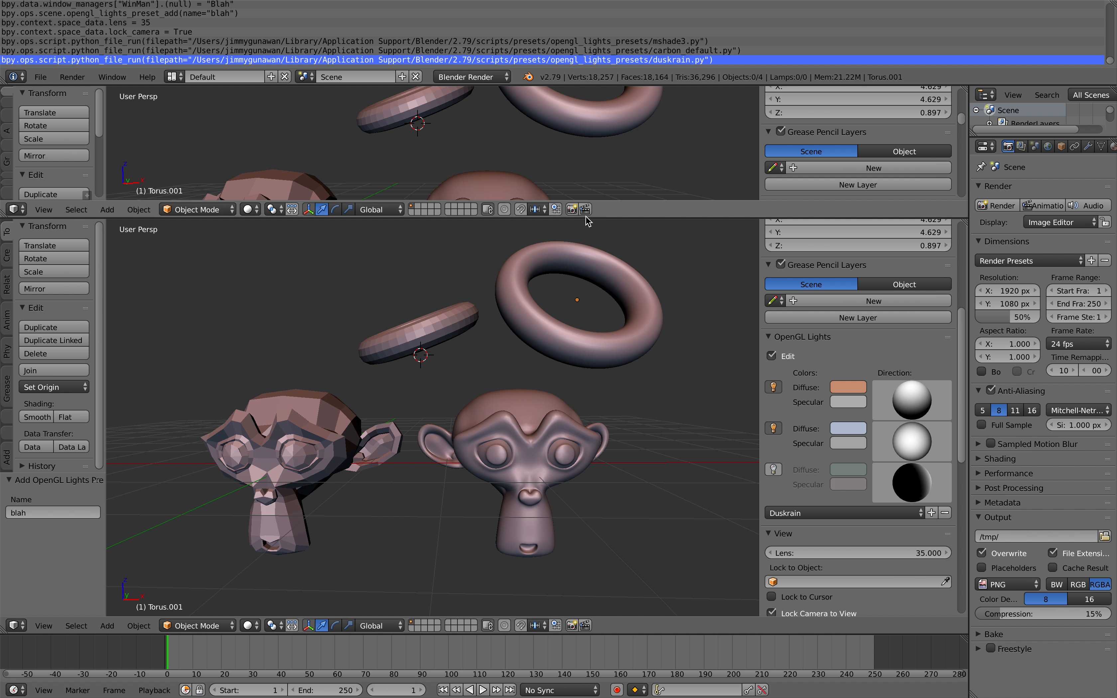
# Give the upper 3D view more height by shrinking the Info editor, and turn off Edit in the OpenGL Lights settings.
pyautogui.moveTo(588, 219); pyautogui.dragTo(588, 292)
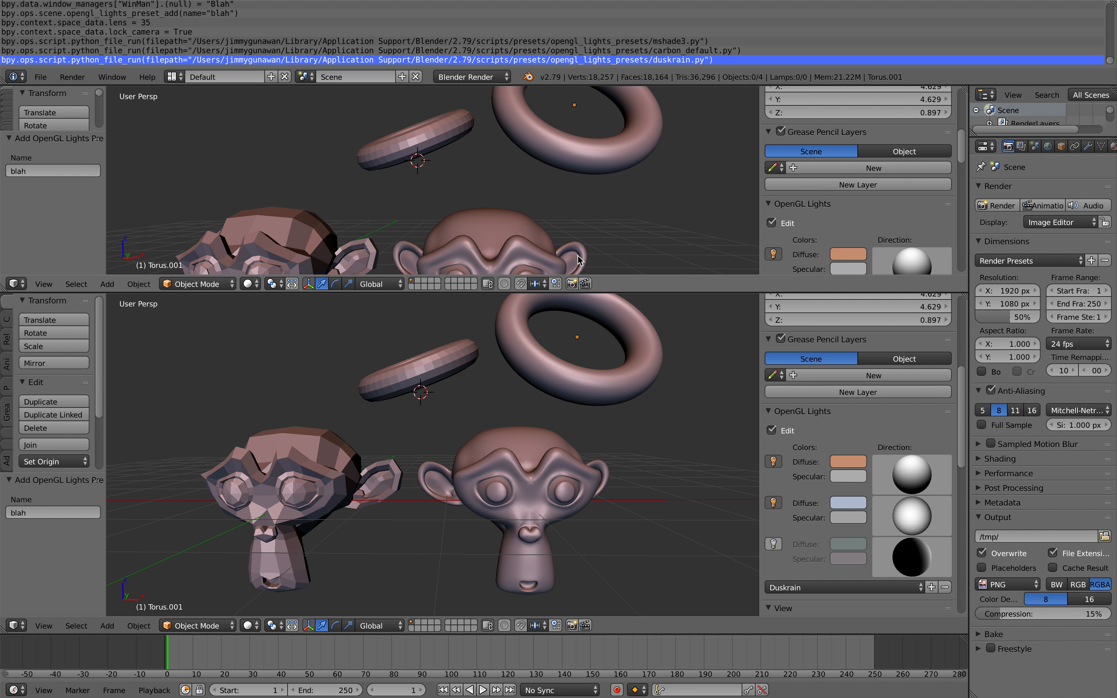
pyautogui.moveTo(538, 85); pyautogui.dragTo(538, 19)
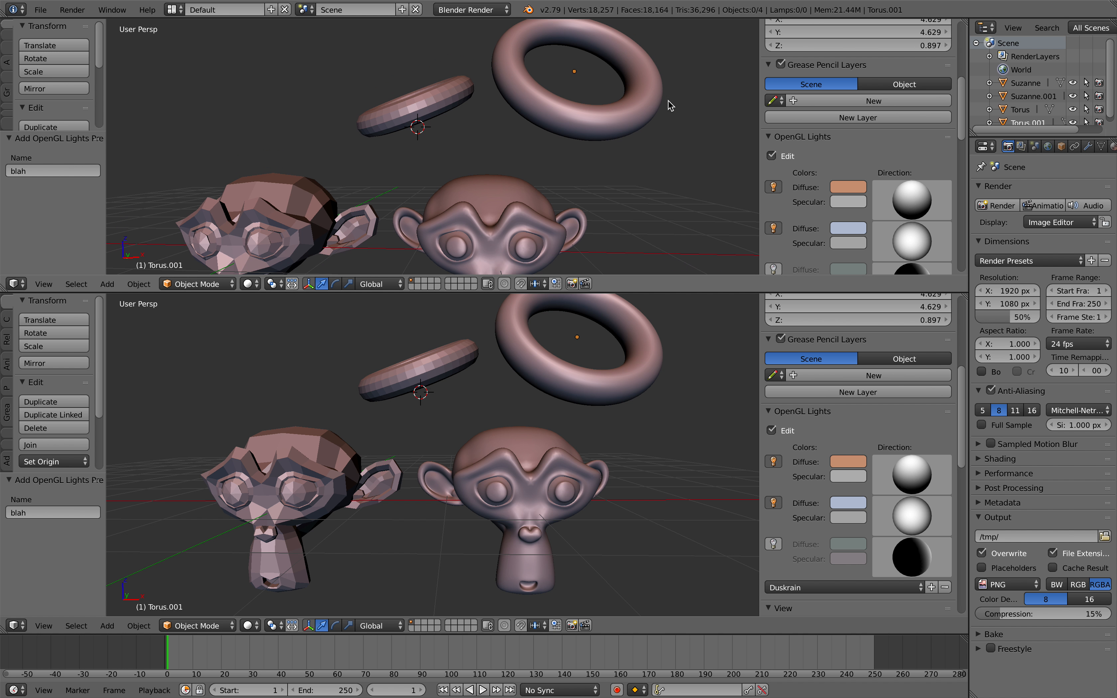
pyautogui.scroll(-1, 826, 203)
pyautogui.click(784, 141)
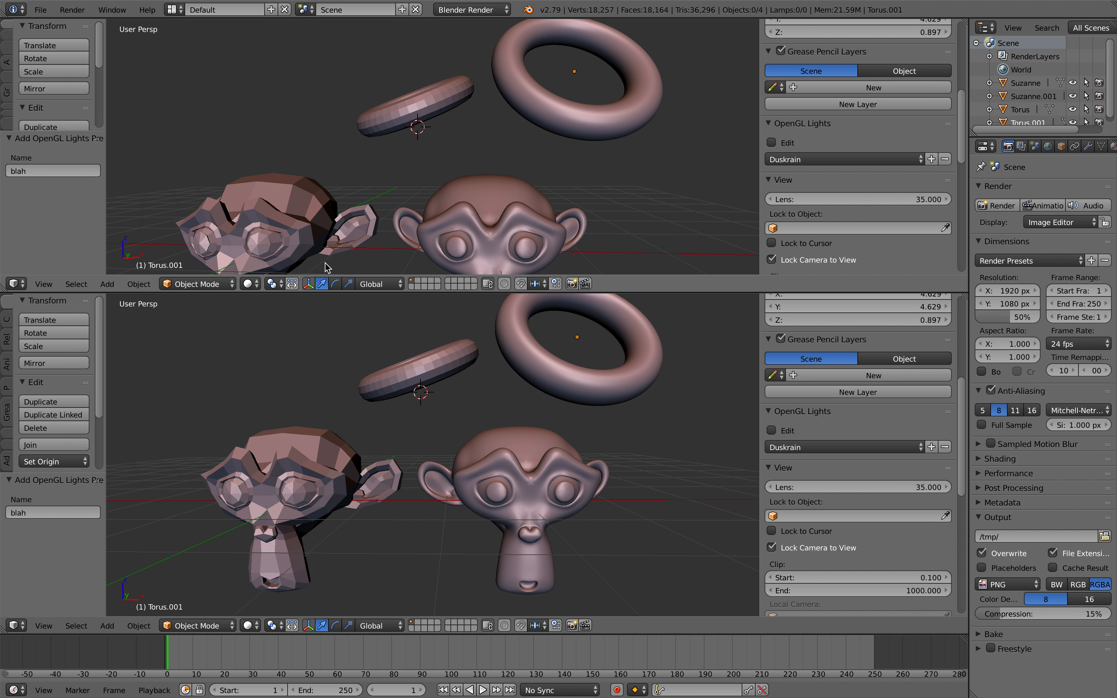
# Change the upper 3D view into a Node Editor and create a new Sverchok node tree.
pyautogui.moveTo(435, 293); pyautogui.dragTo(435, 299)
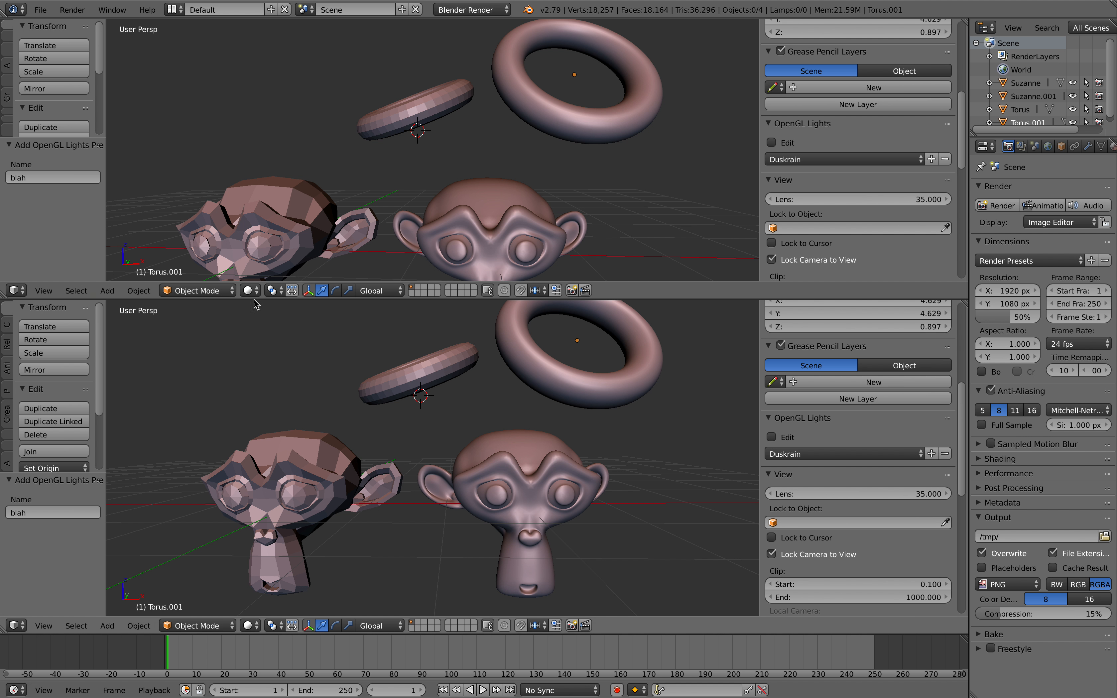
pyautogui.click(16, 290)
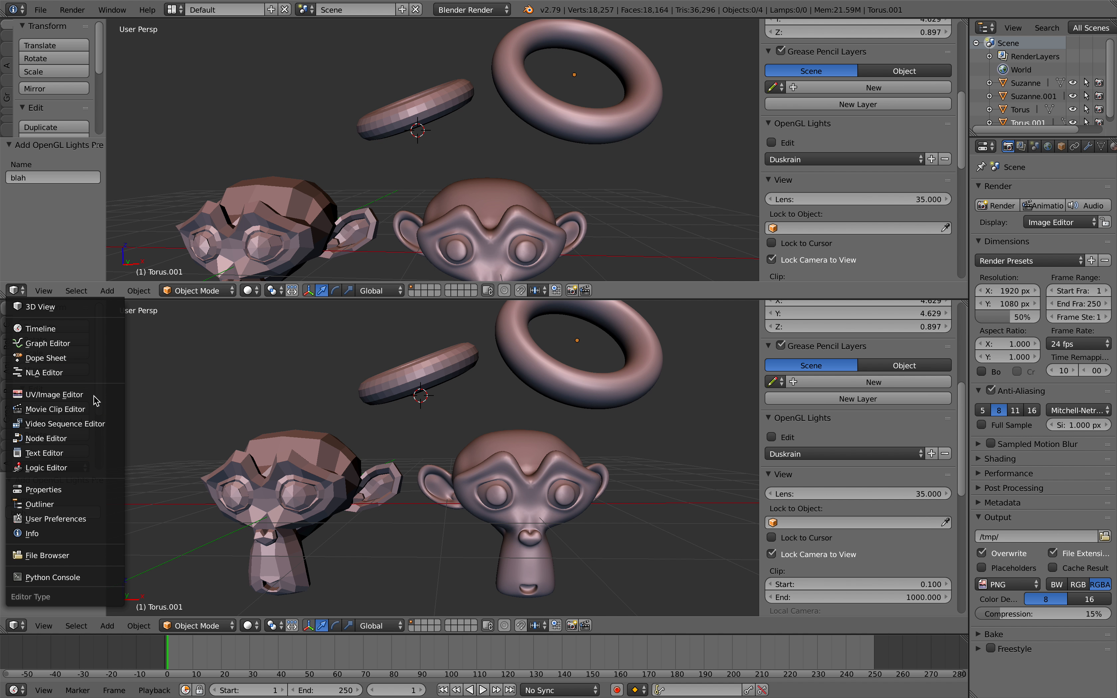
pyautogui.click(17, 290)
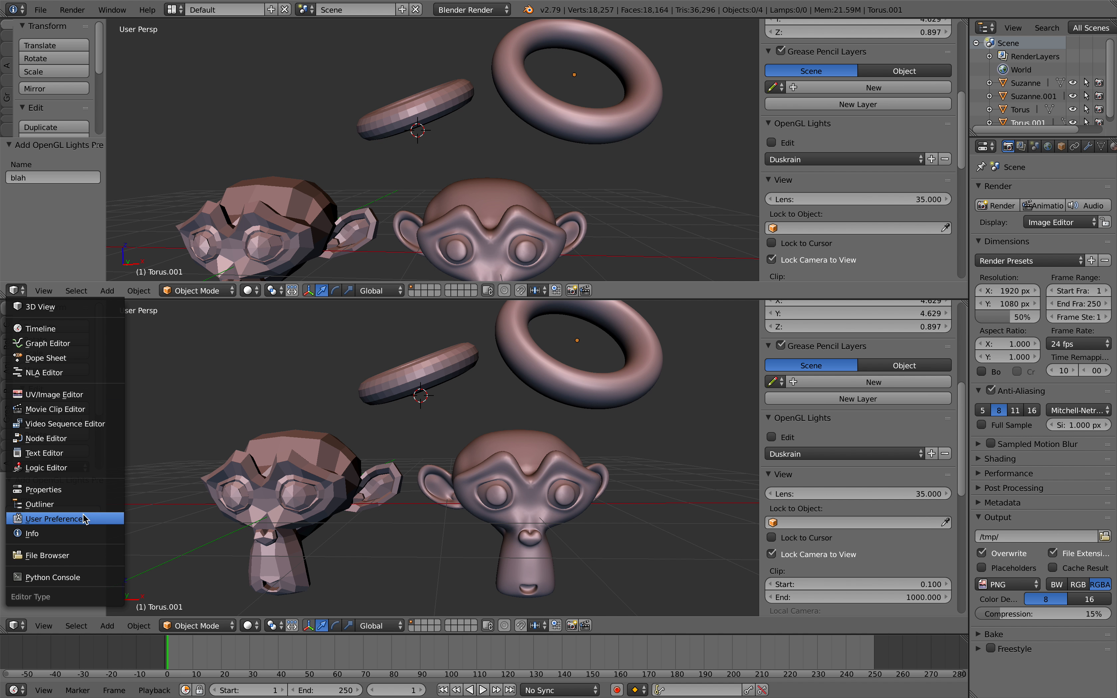
pyautogui.click(82, 438)
pyautogui.click(289, 291)
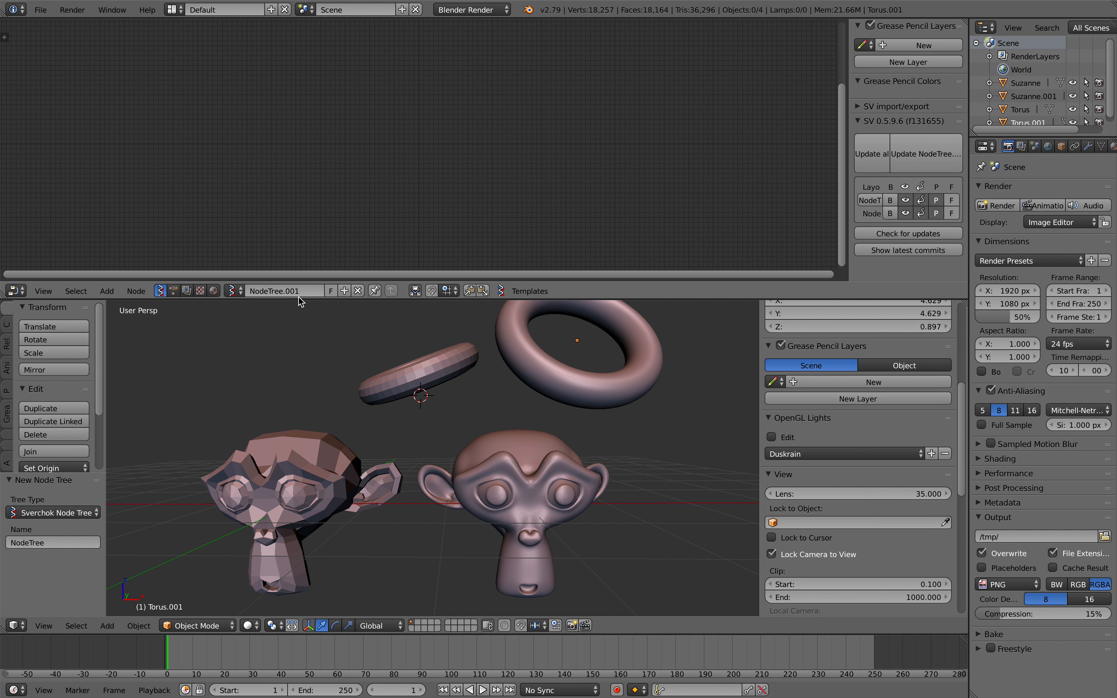
# Enlarge the Node Editor, split it horizontally in two, and change the upper part to User Preferences.
pyautogui.moveTo(302, 299); pyautogui.dragTo(302, 345)
pyautogui.moveTo(963, 23); pyautogui.dragTo(951, 180)
pyautogui.click(16, 171)
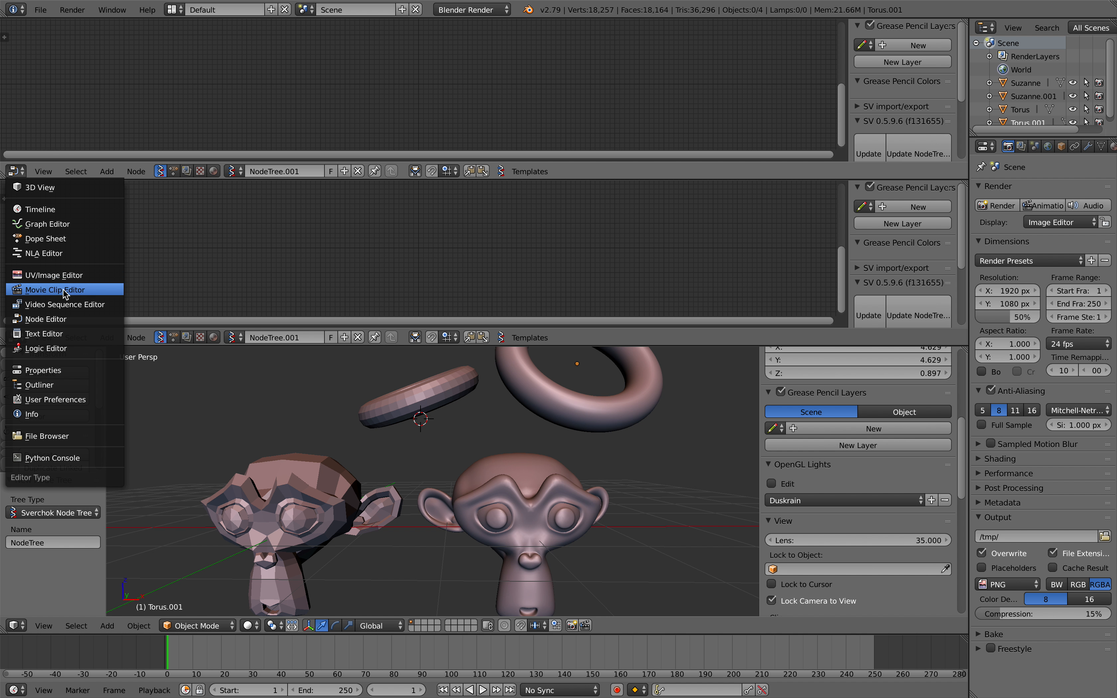
pyautogui.click(82, 400)
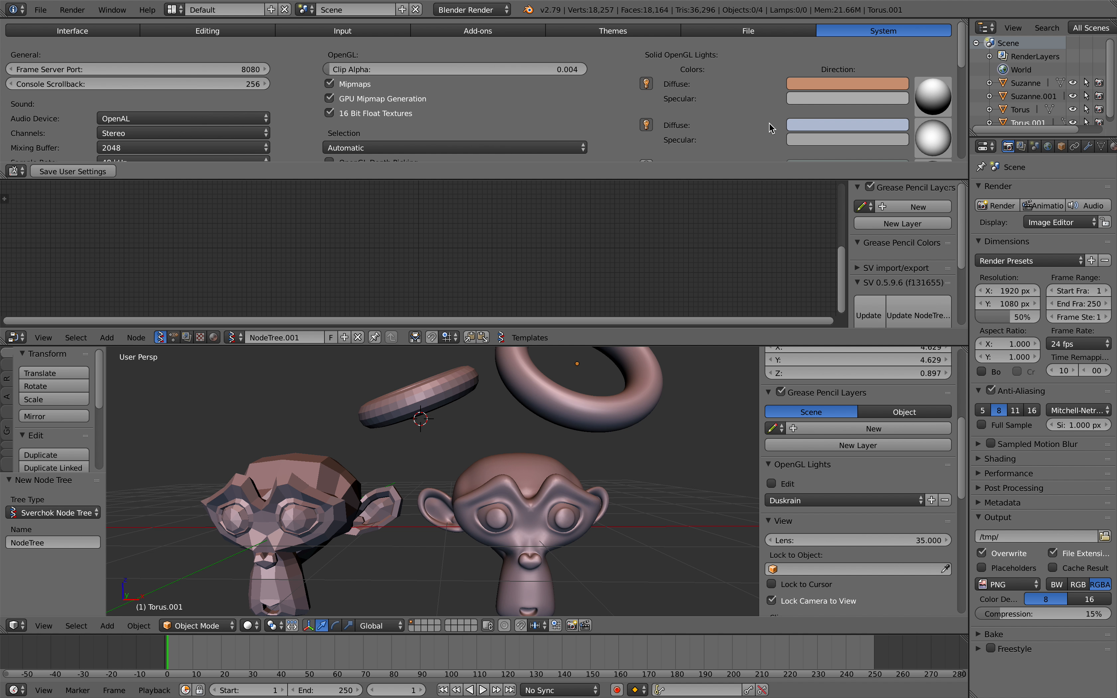
# Re-aim the first solid OpenGL light, enable the third light, and give it a green diffuse colour and a new direction.
pyautogui.moveTo(929, 94)
pyautogui.mouseDown()
pyautogui.moveTo(951, 103)
pyautogui.moveTo(910, 143)
pyautogui.moveTo(921, 125)
pyautogui.moveTo(935, 138)
pyautogui.moveTo(919, 145)
pyautogui.moveTo(943, 100)
pyautogui.moveTo(930, 83)
pyautogui.mouseUp()
pyautogui.scroll(-2, 941, 148)
pyautogui.click(646, 126)
pyautogui.click(826, 127)
pyautogui.moveTo(838, 176); pyautogui.dragTo(820, 147)
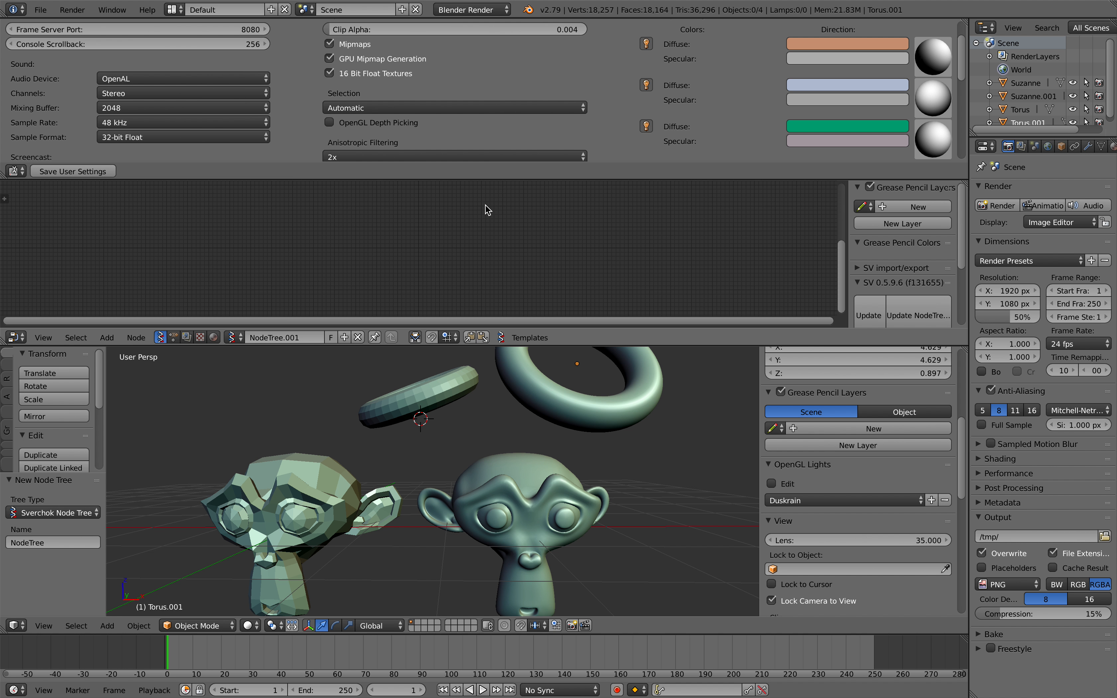
pyautogui.moveTo(543, 343); pyautogui.dragTo(542, 356)
pyautogui.scroll(-3, 542, 466)
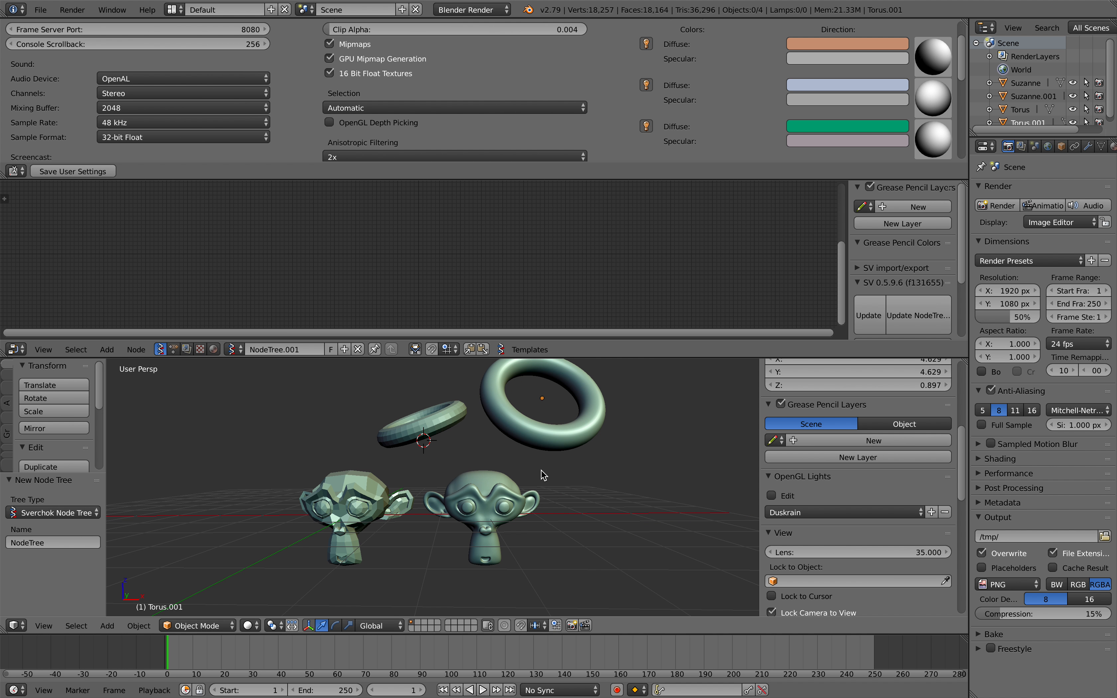
pyautogui.moveTo(534, 459); pyautogui.dragTo(498, 495, button='middle')
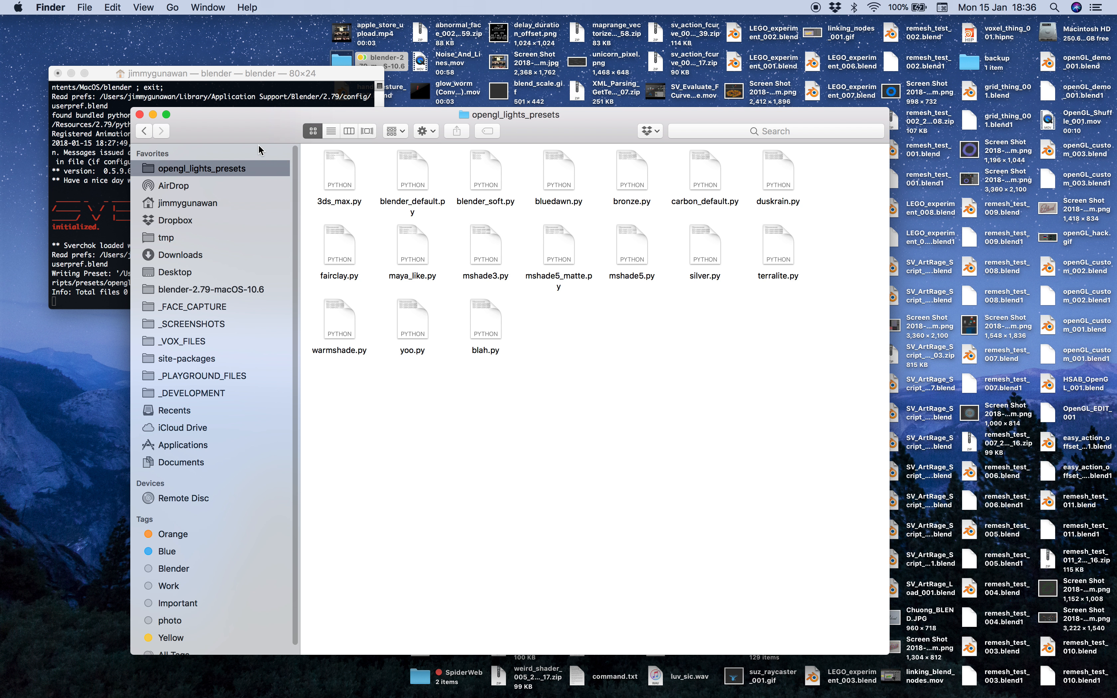
# Switch to Finder and preview the script contents of blender_soft.py in the presets folder.
pyautogui.click(480, 176)
pyautogui.press('space')
pyautogui.moveTo(406, 235)
pyautogui.mouseDown()
pyautogui.moveTo(368, 206)
pyautogui.moveTo(404, 253)
pyautogui.mouseUp()
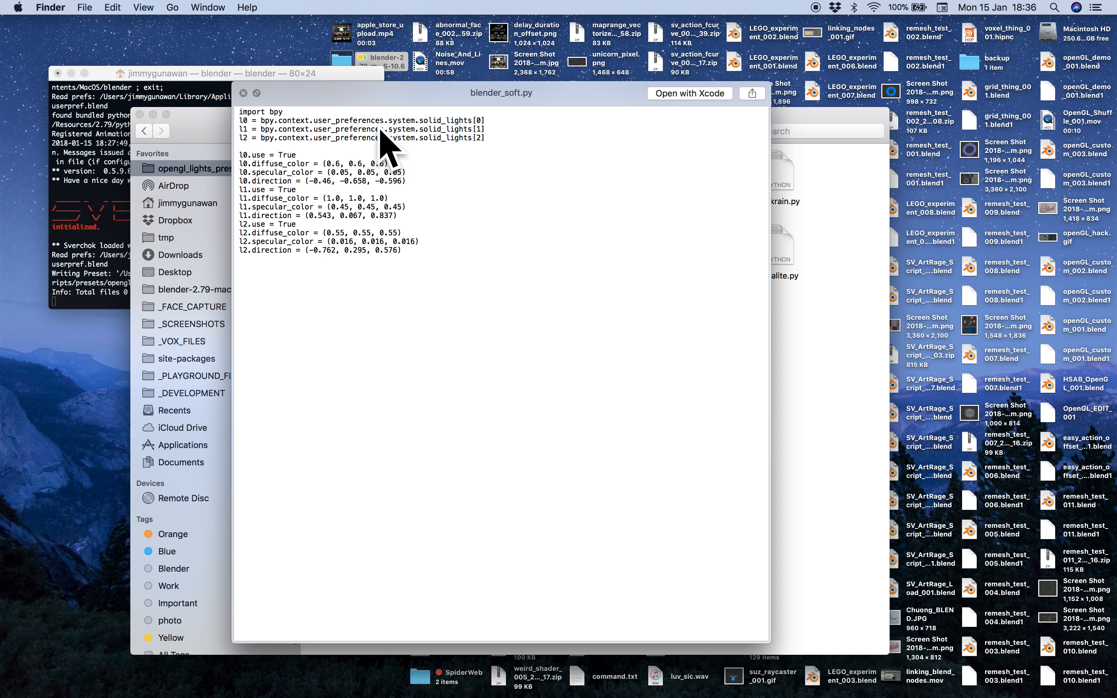
pyautogui.click(243, 92)
# Open blender_soft.py in Sublime Text 2 and copy the expression bpy.context.user_preferences.system.solid_lights.
pyautogui.rightClick(477, 185)
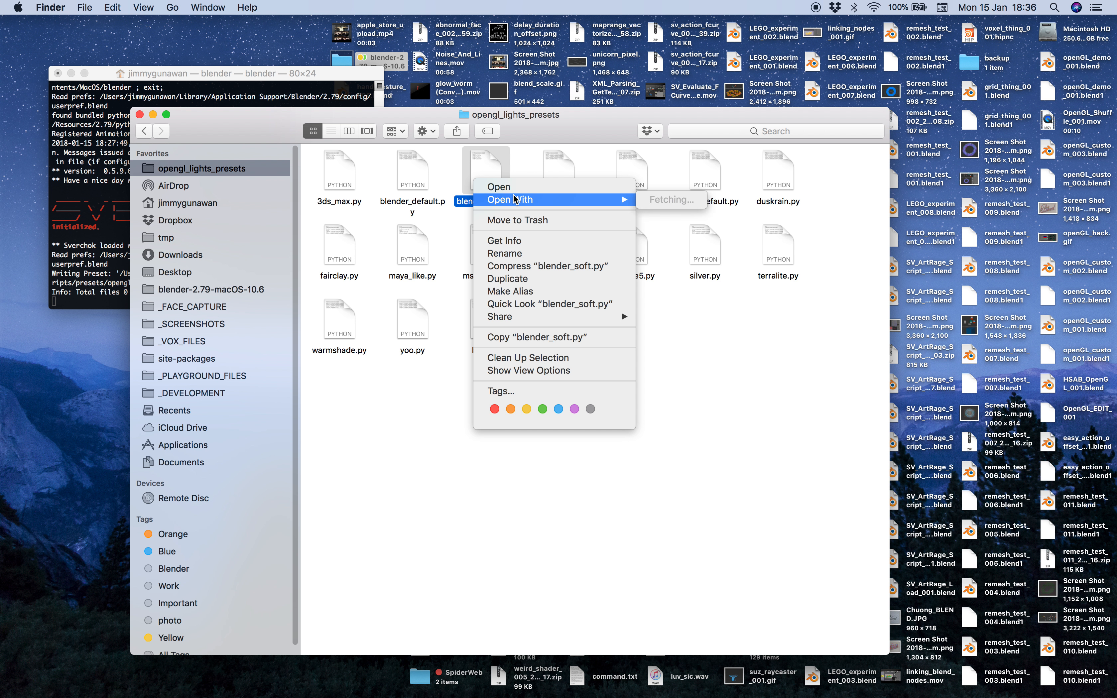
pyautogui.moveTo(561, 199)
pyautogui.click(687, 293)
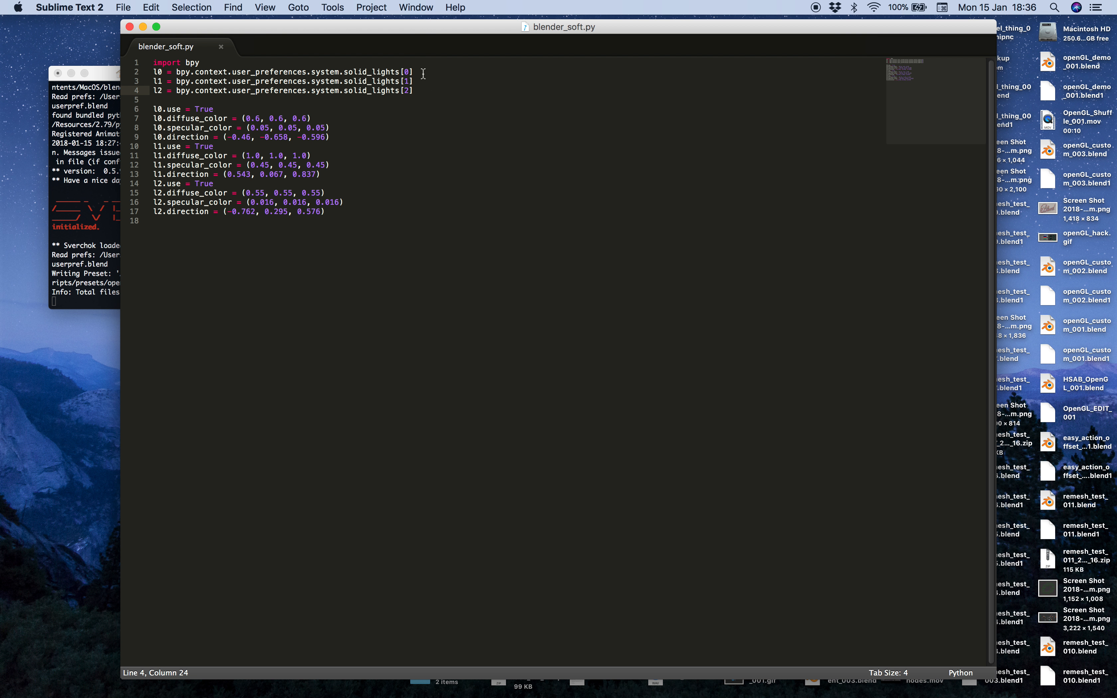
pyautogui.moveTo(176, 69); pyautogui.dragTo(401, 72)
pyautogui.press('super+c')
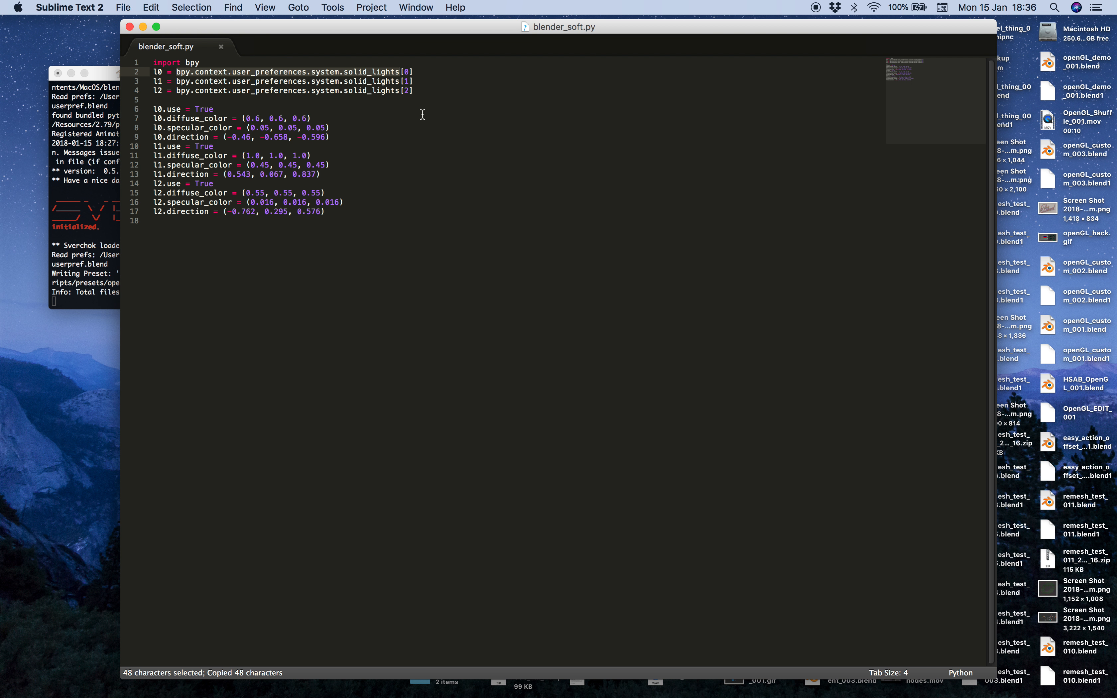
# Switch back to Blender and add a Formula node to the Sverchok node tree.
pyautogui.hotkey('ctrl', 'Right')
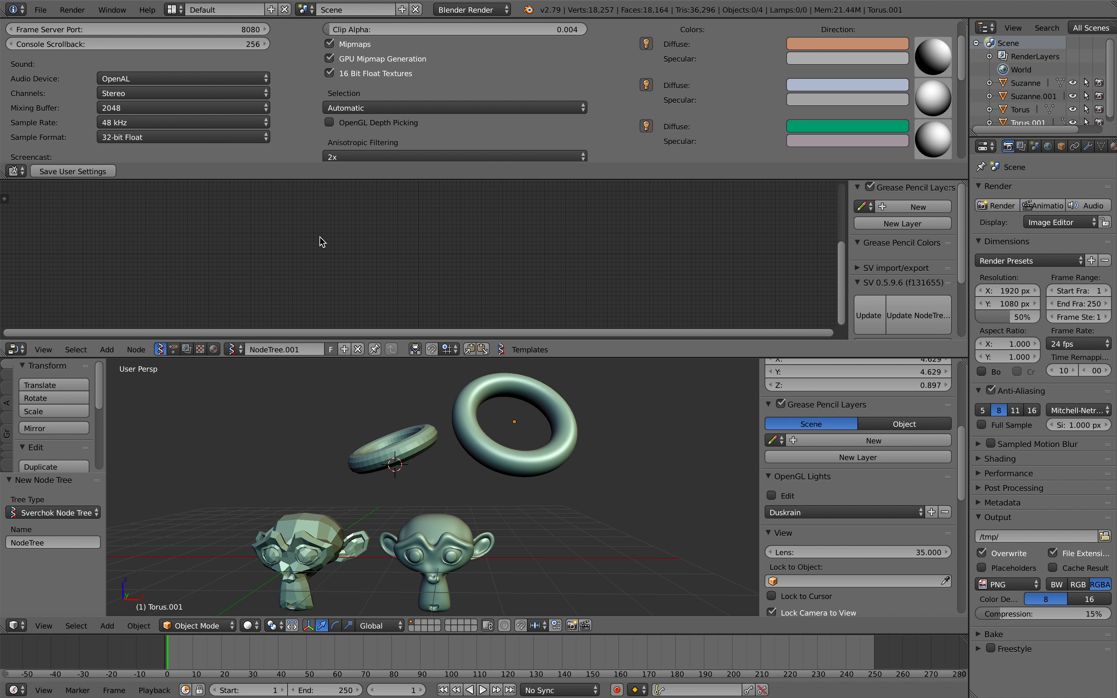
pyautogui.hotkey('shift', 'a')
pyautogui.click(319, 239)
pyautogui.write('fo')
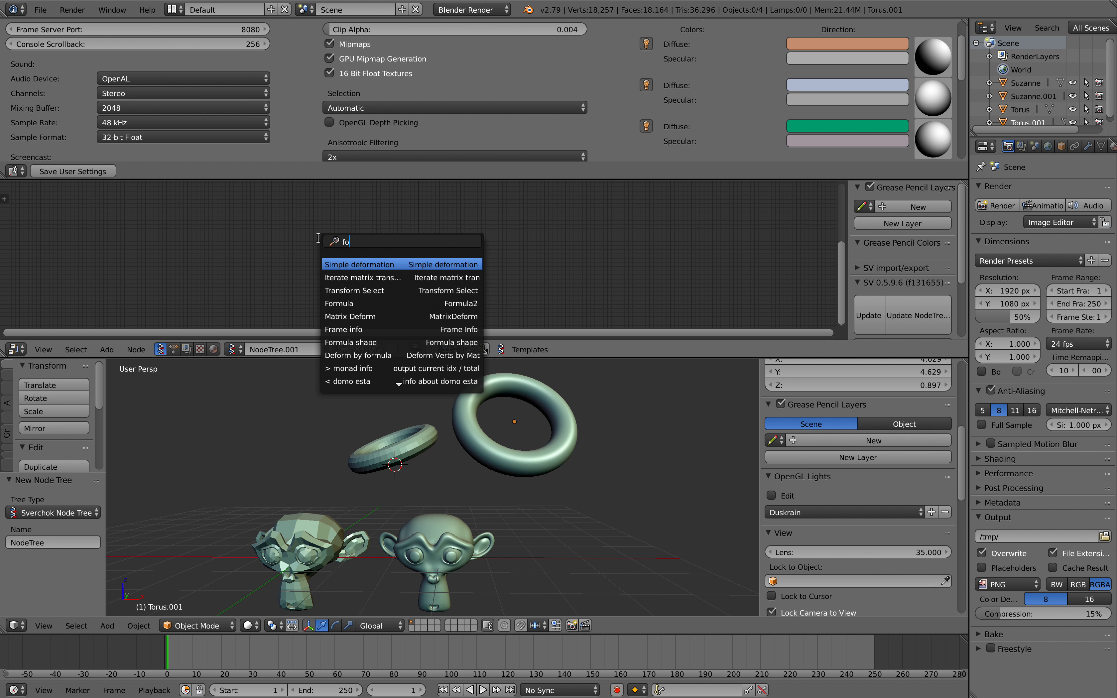
pyautogui.write('rmul')
pyautogui.press('Return')
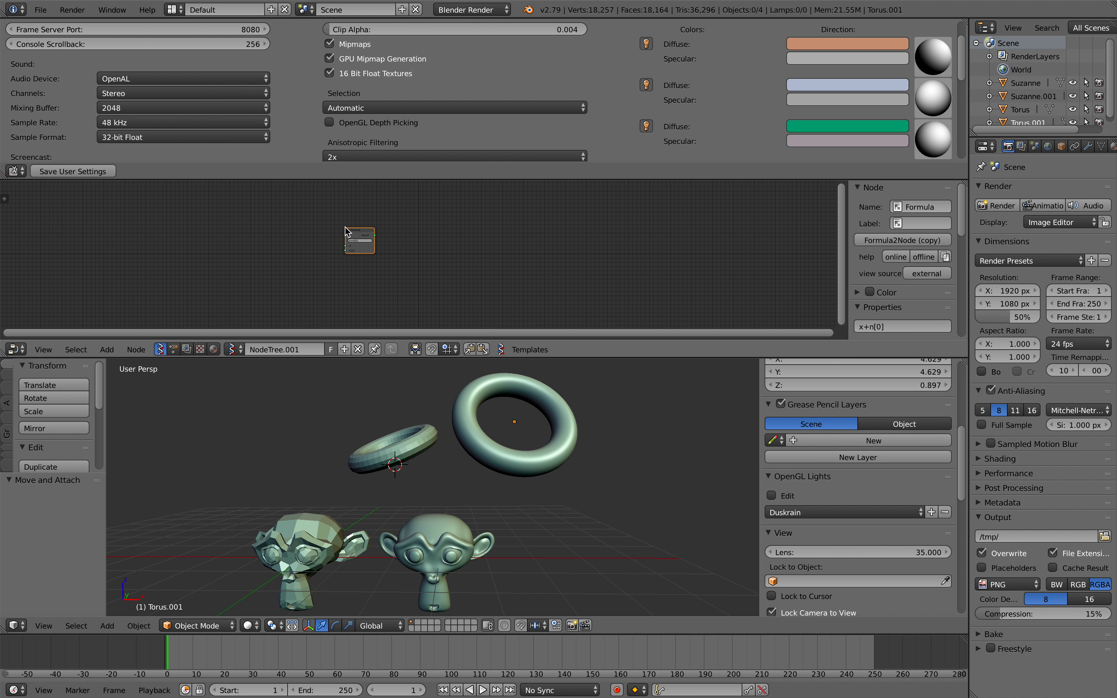
pyautogui.click(418, 289)
# Set the Formula node's expression to bpy.context.user_preferences.system.solid_lights and widen the node to fit it.
pyautogui.click(386, 246)
pyautogui.hotkey('ctrl', 'v')
pyautogui.press('Return')
pyautogui.moveTo(413, 255); pyautogui.dragTo(577, 261)
pyautogui.scroll(1, 517, 266)
pyautogui.scroll(1, 519, 266)
pyautogui.scroll(-1, 354, 208)
pyautogui.moveTo(406, 251); pyautogui.dragTo(350, 245, button='middle')
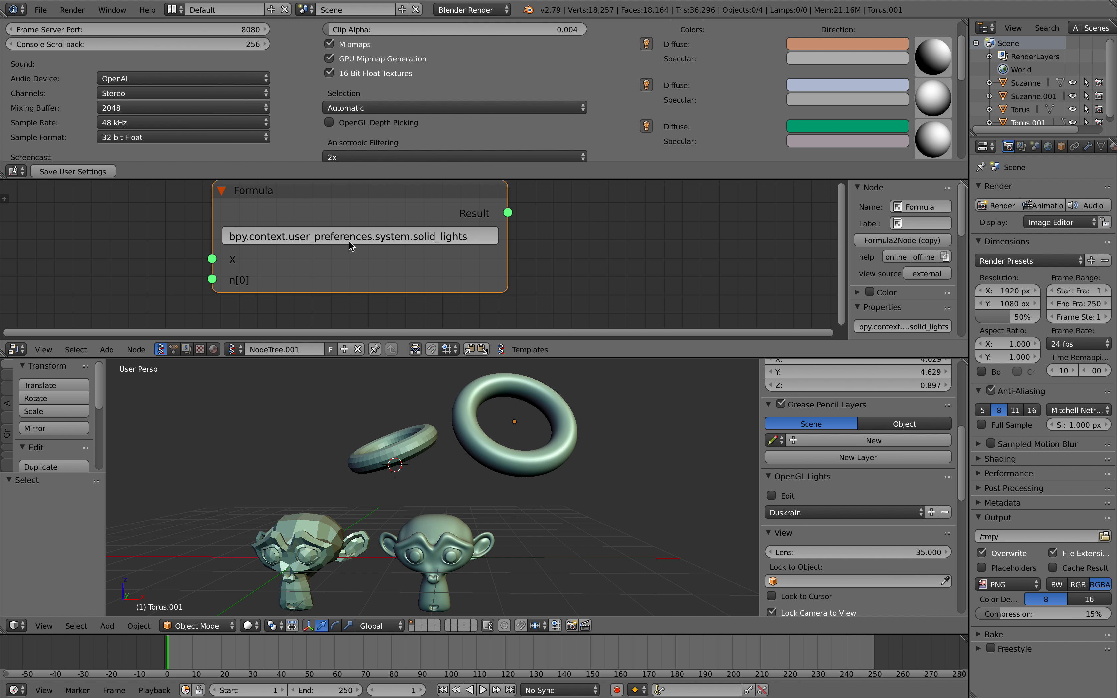
# Re-aim the first solid OpenGL light in User Preferences and give the Node Editor more height.
pyautogui.moveTo(450, 357); pyautogui.dragTo(450, 385)
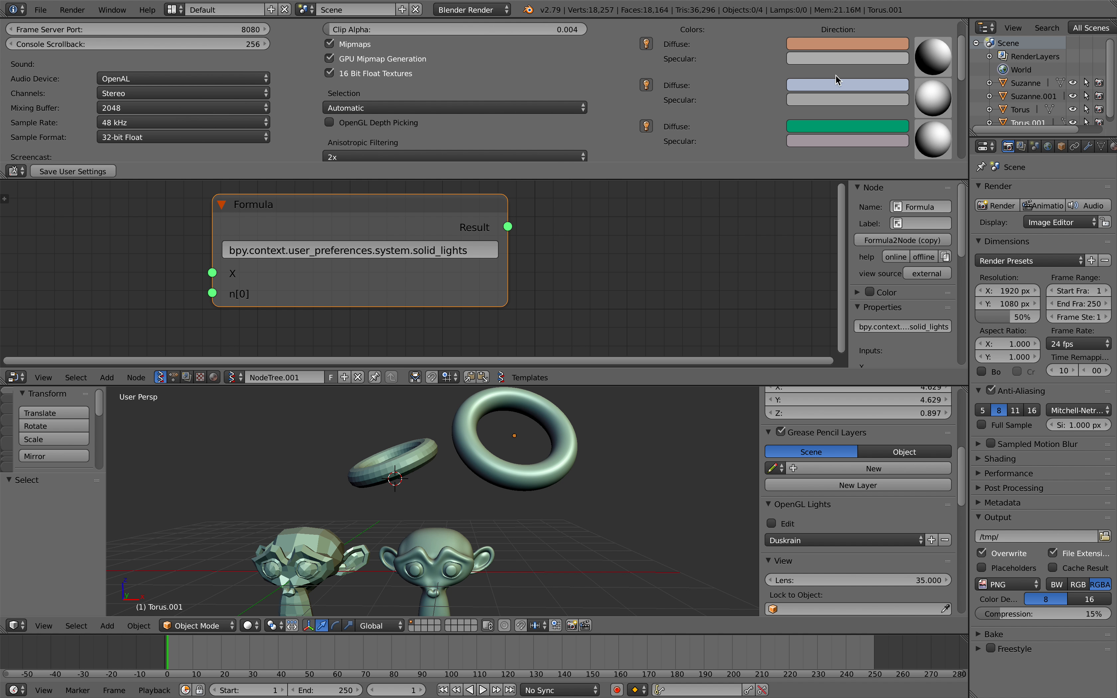
pyautogui.moveTo(927, 52); pyautogui.dragTo(941, 56)
pyautogui.click(846, 44)
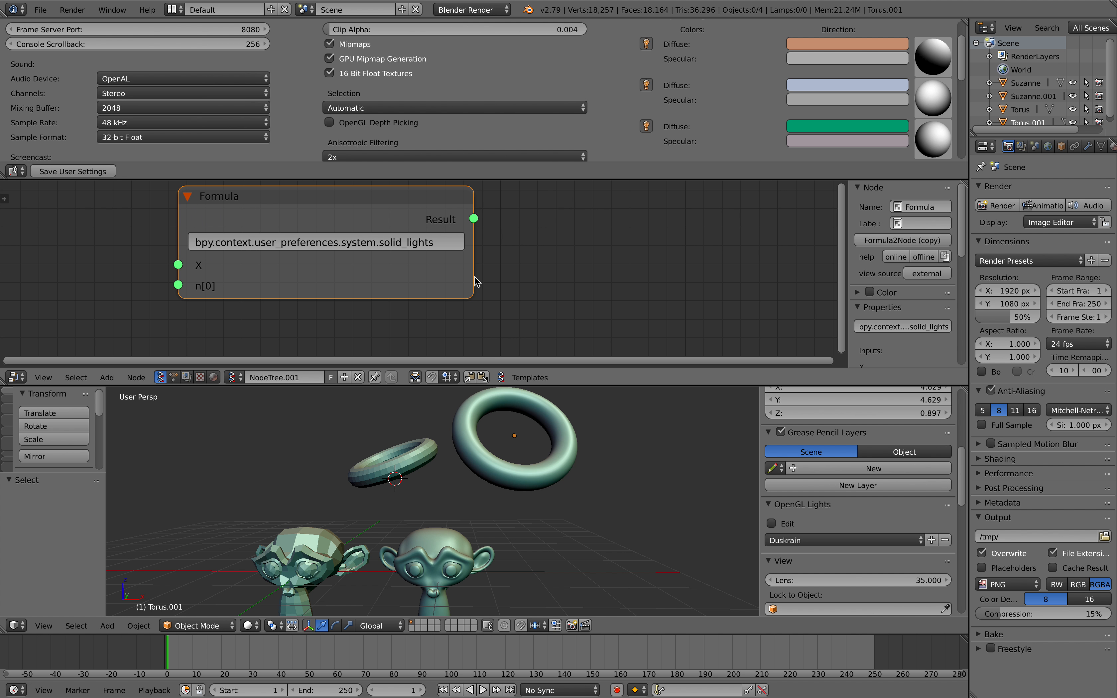
pyautogui.moveTo(492, 387); pyautogui.dragTo(493, 445)
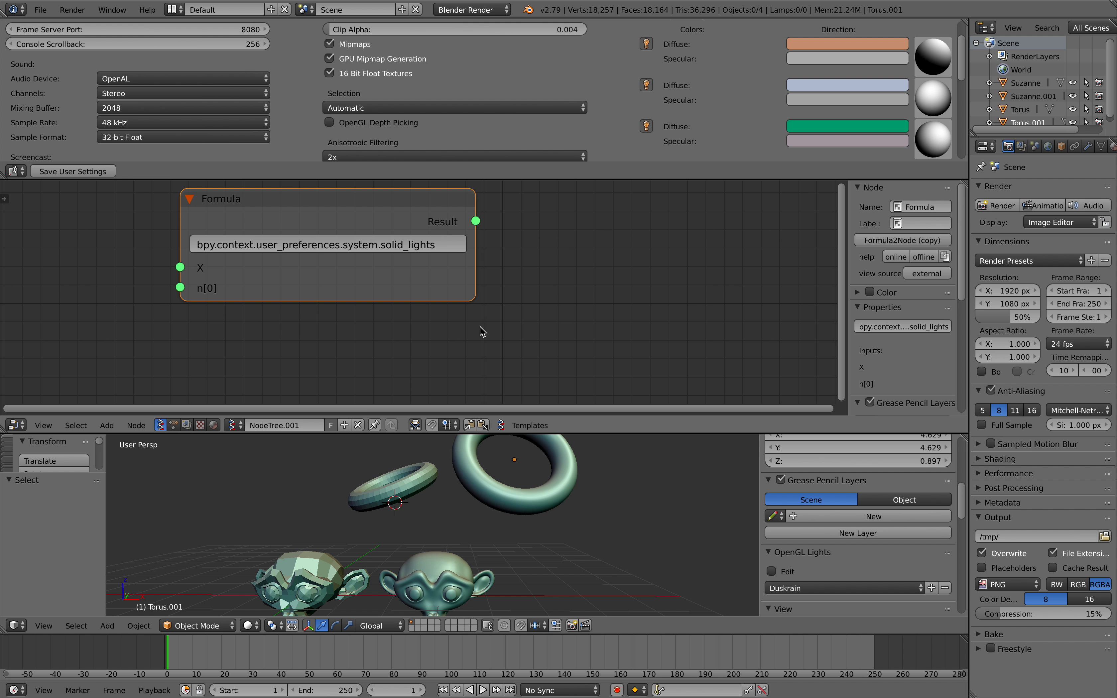
# Add a Stethoscope MK2 node and connect the Formula node's Result output to its Data input.
pyautogui.click(480, 242)
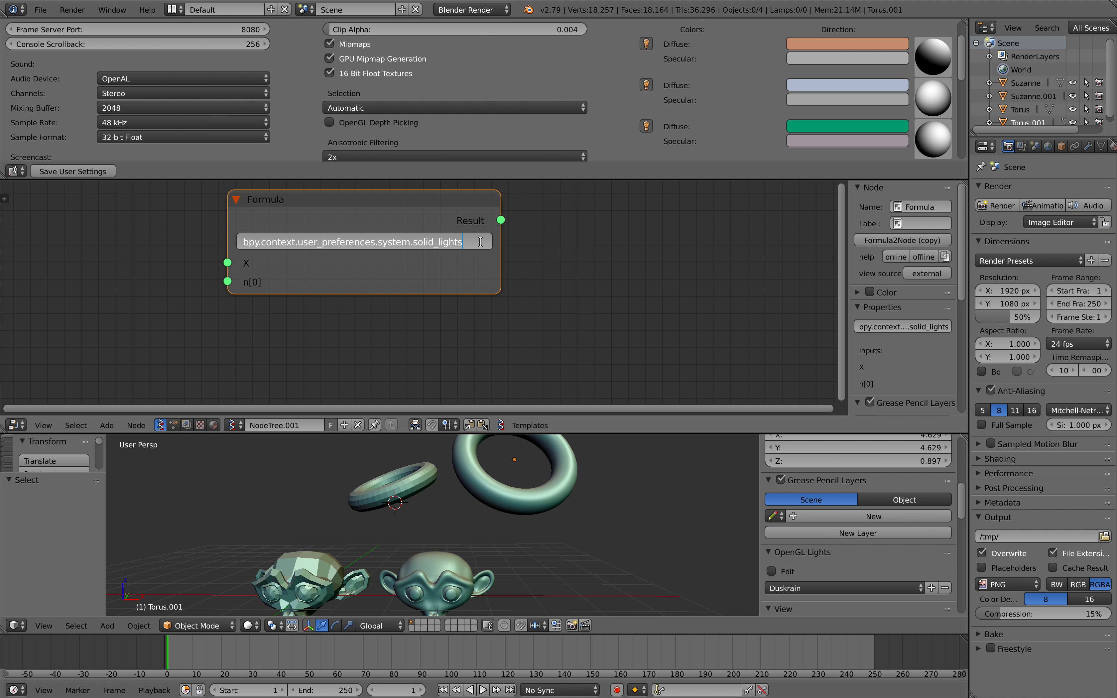
pyautogui.click(563, 241)
pyautogui.moveTo(576, 235); pyautogui.dragTo(559, 239, button='middle')
pyautogui.hotkey('alt', 'space')
pyautogui.write('ste')
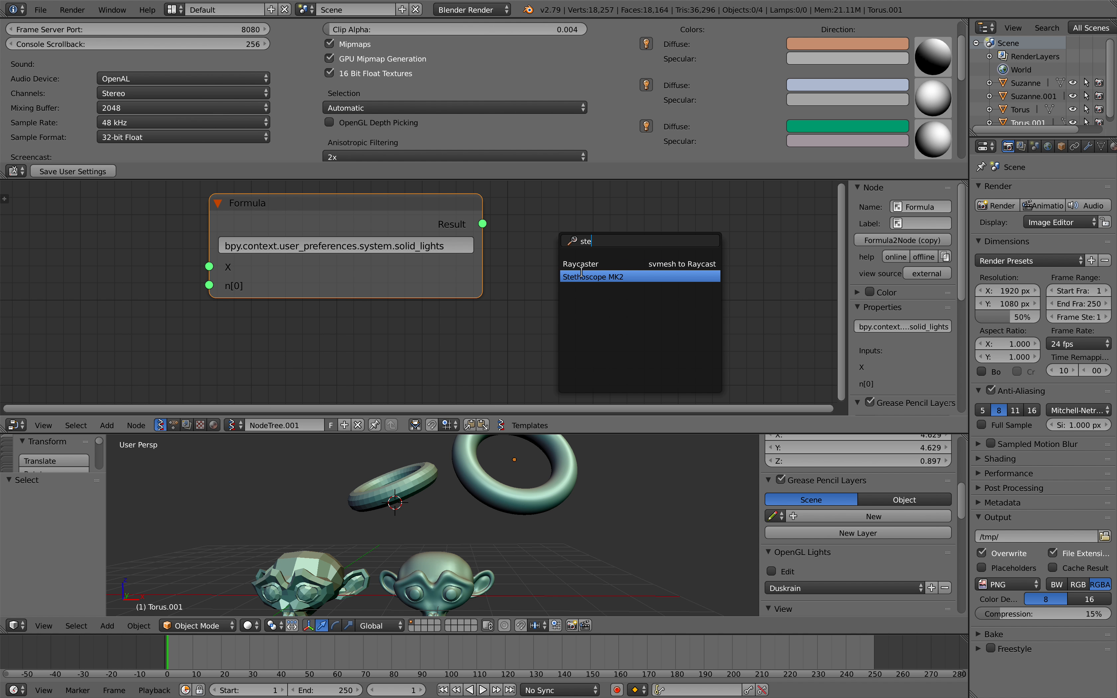
pyautogui.click(584, 277)
pyautogui.click(560, 209)
pyautogui.moveTo(482, 223); pyautogui.dragTo(561, 359)
pyautogui.scroll(3, 523, 259)
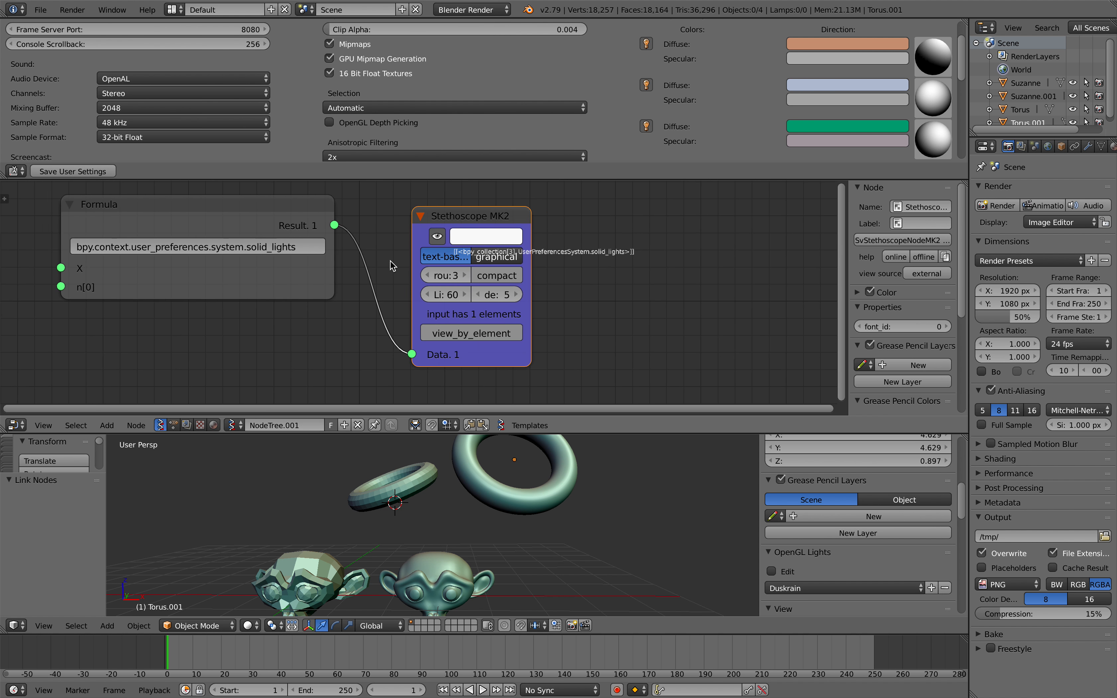
# Read the Stethoscope MK2 output for the solid_lights expression, moving the node clear of the text.
pyautogui.moveTo(523, 259); pyautogui.dragTo(432, 259, button='middle')
pyautogui.scroll(3, 432, 258)
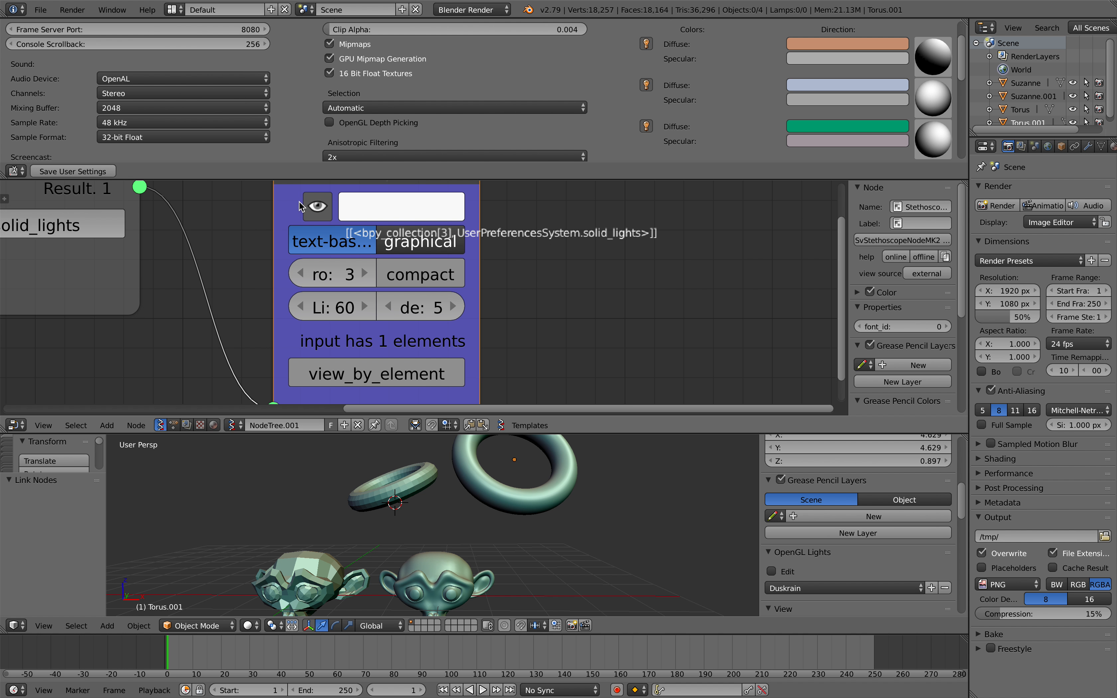
pyautogui.moveTo(301, 202); pyautogui.dragTo(299, 246, button='middle')
pyautogui.moveTo(464, 216); pyautogui.dragTo(335, 318)
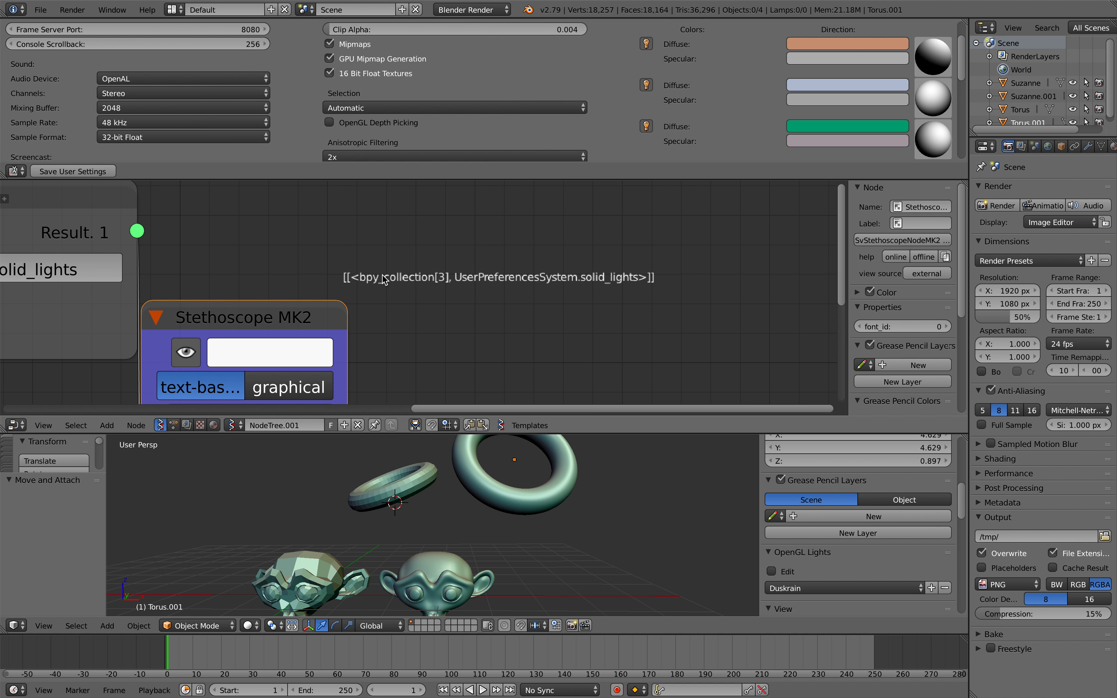
pyautogui.scroll(-3, 565, 298)
pyautogui.moveTo(379, 301); pyautogui.dragTo(533, 254, button='middle')
pyautogui.moveTo(453, 256); pyautogui.dragTo(617, 194)
# Extend the Formula node's expression to bpy.context.user_preferences.system.solid_lights[:].
pyautogui.scroll(-4, 616, 194)
pyautogui.moveTo(314, 244); pyautogui.dragTo(429, 258, button='middle')
pyautogui.click(451, 259)
pyautogui.click(451, 259)
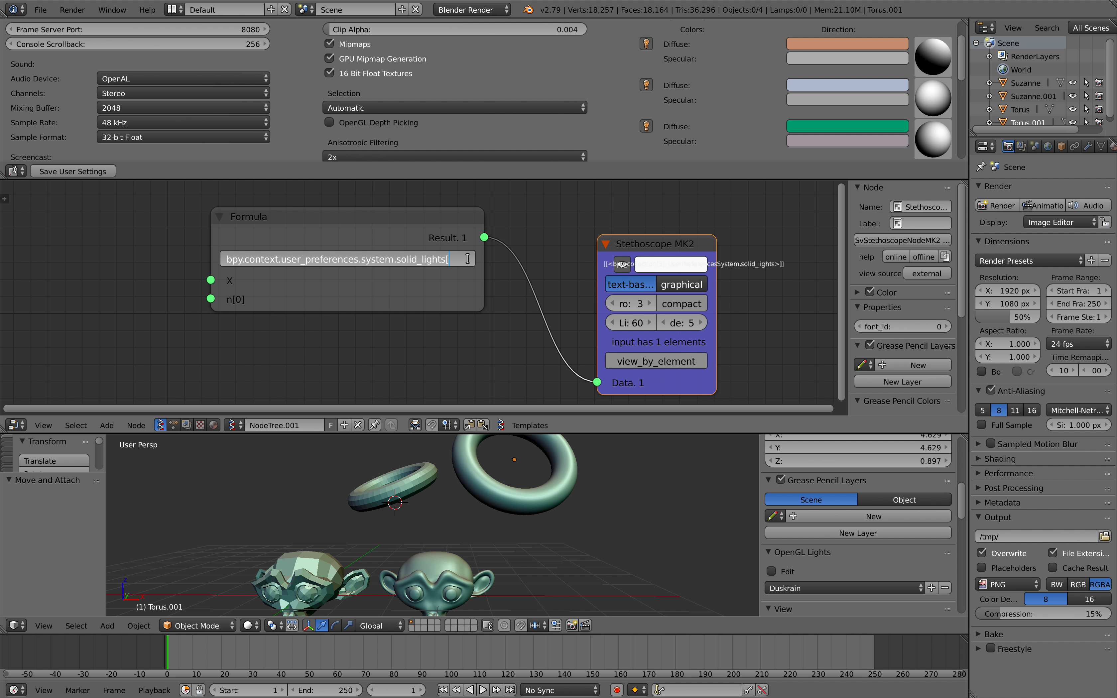
pyautogui.write(']')
pyautogui.press('Return')
# Read the Stethoscope MK2 output and spread the Formula and Stethoscope MK2 nodes apart to leave room between them.
pyautogui.scroll(2, 547, 277)
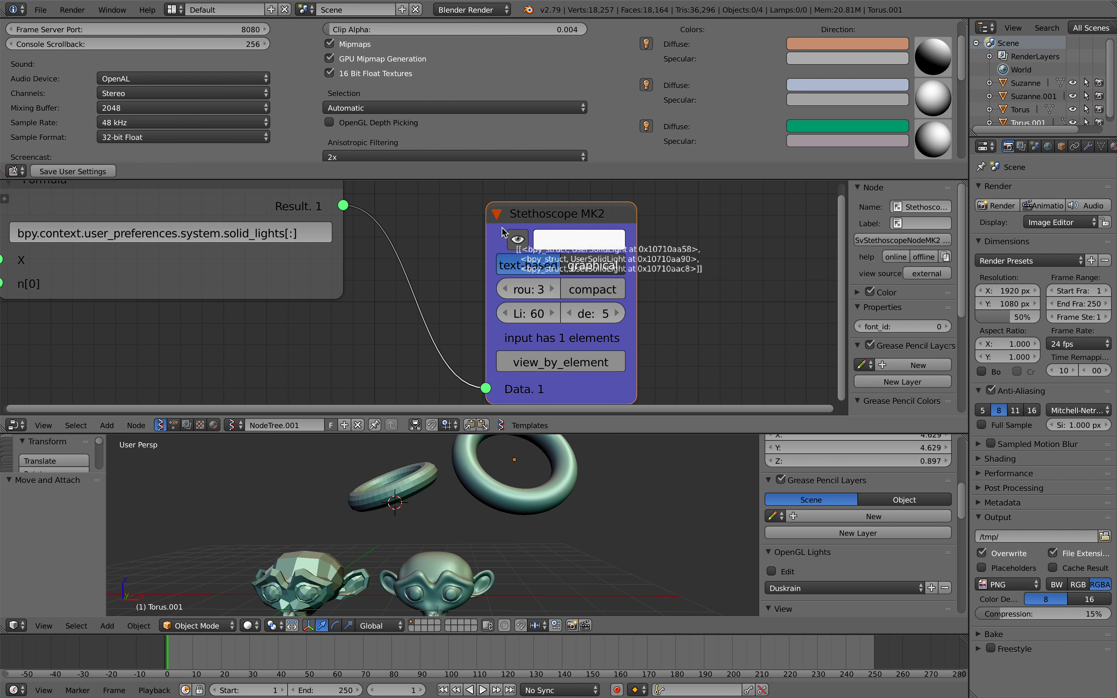
pyautogui.scroll(2, 546, 298)
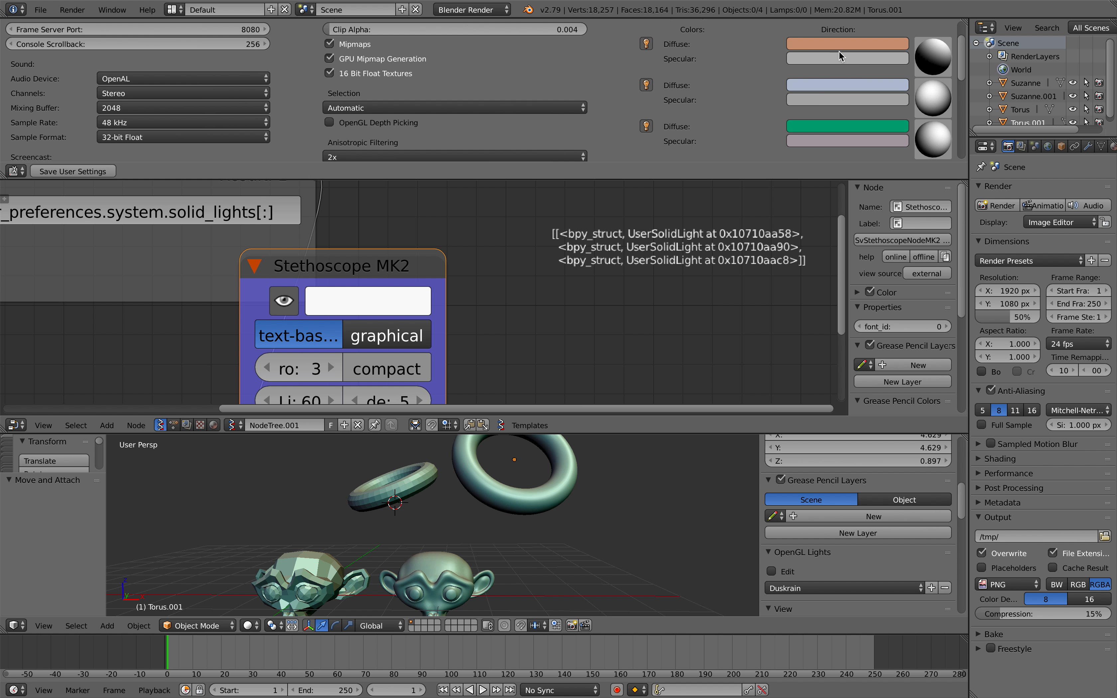
pyautogui.scroll(-3, 444, 282)
pyautogui.moveTo(445, 281); pyautogui.dragTo(499, 266, button='middle')
pyautogui.moveTo(435, 263); pyautogui.dragTo(603, 262)
pyautogui.scroll(-5, 491, 265)
pyautogui.moveTo(308, 294); pyautogui.dragTo(453, 274, button='middle')
pyautogui.moveTo(405, 210); pyautogui.dragTo(193, 238)
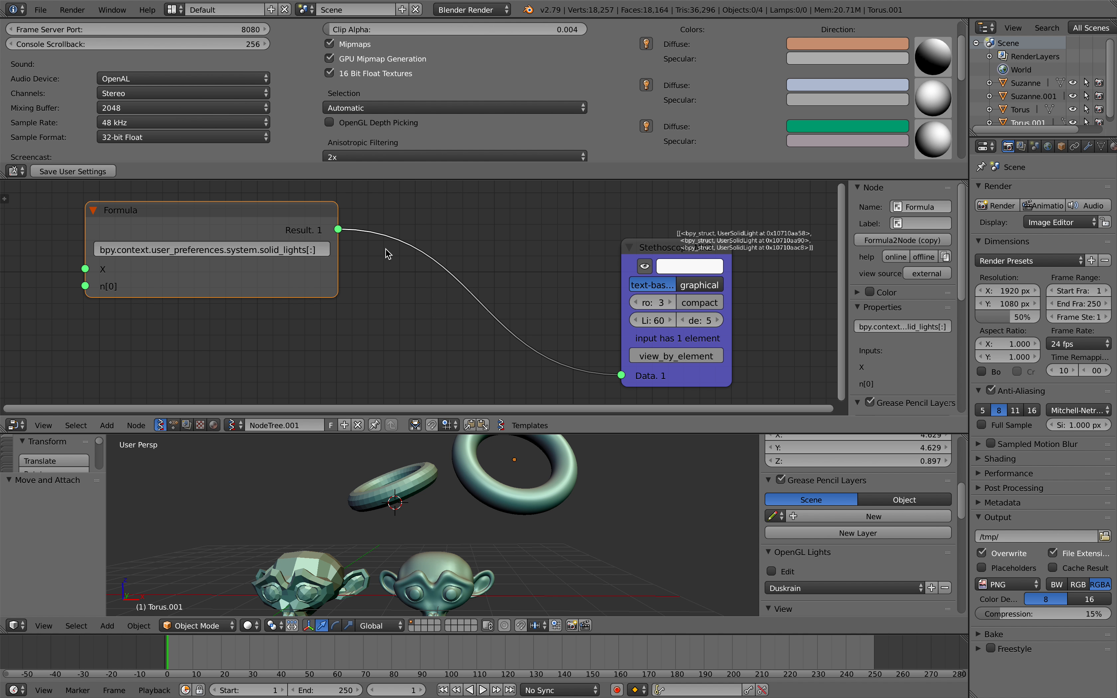
# Add an Object ID Set MK2 node and insert it into the link between the Formula and Stethoscope MK2 nodes.
pyautogui.hotkey('alt', 'space')
pyautogui.write('objec')
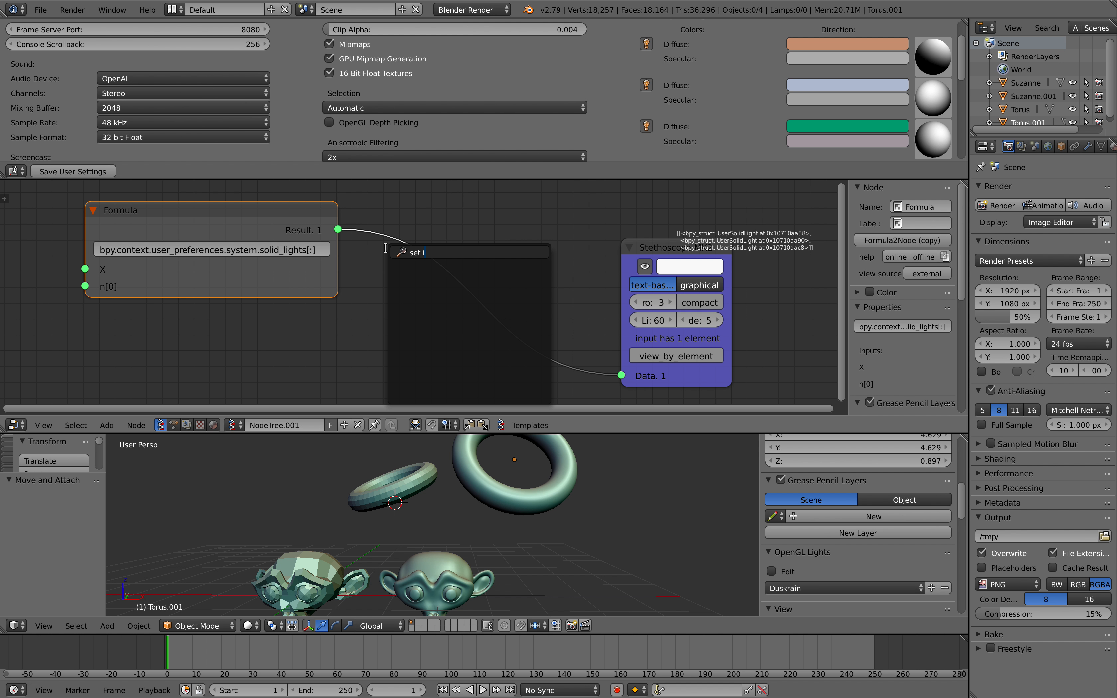
pyautogui.write('t se')
pyautogui.press('BackSpace')
pyautogui.press('BackSpace')
pyautogui.press('BackSpace')
pyautogui.press('BackSpace')
pyautogui.press('BackSpace')
pyautogui.press('BackSpace')
pyautogui.press('BackSpace')
pyautogui.press('BackSpace')
pyautogui.press('BackSpace')
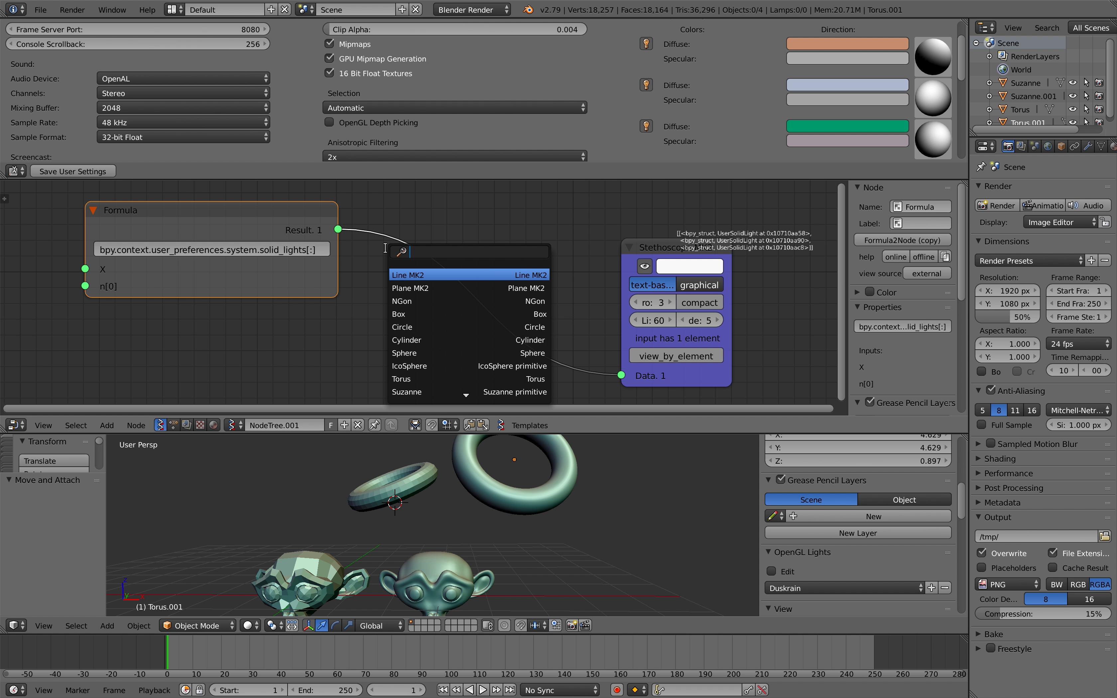
pyautogui.write('id s')
pyautogui.press('Down')
pyautogui.press('Return')
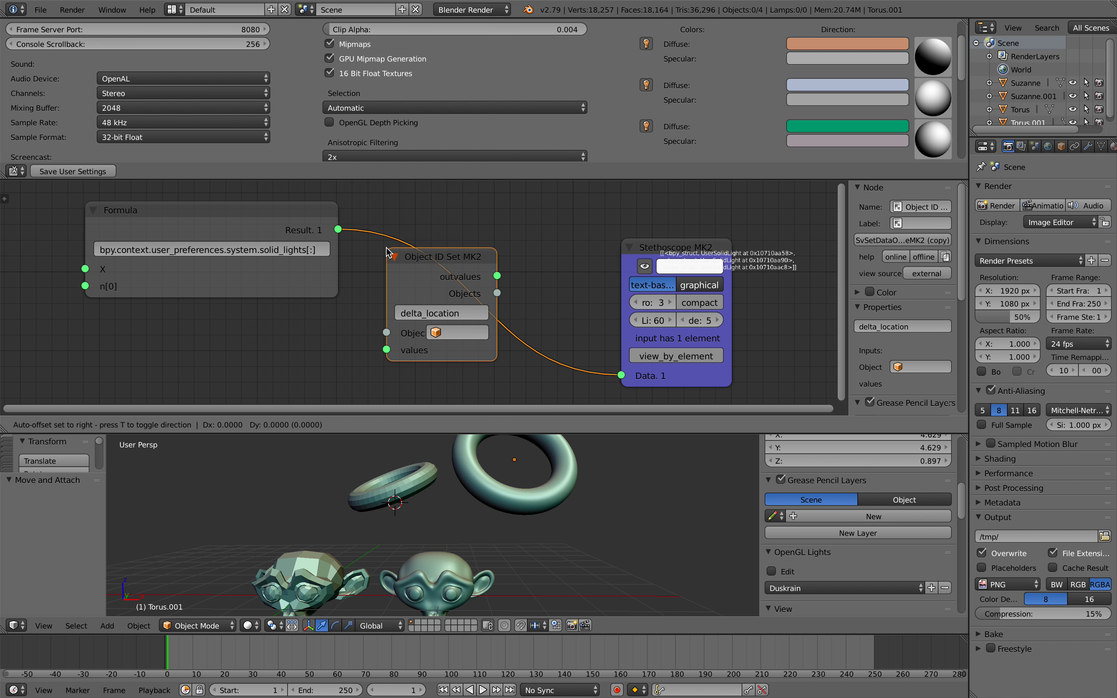
pyautogui.click(443, 231)
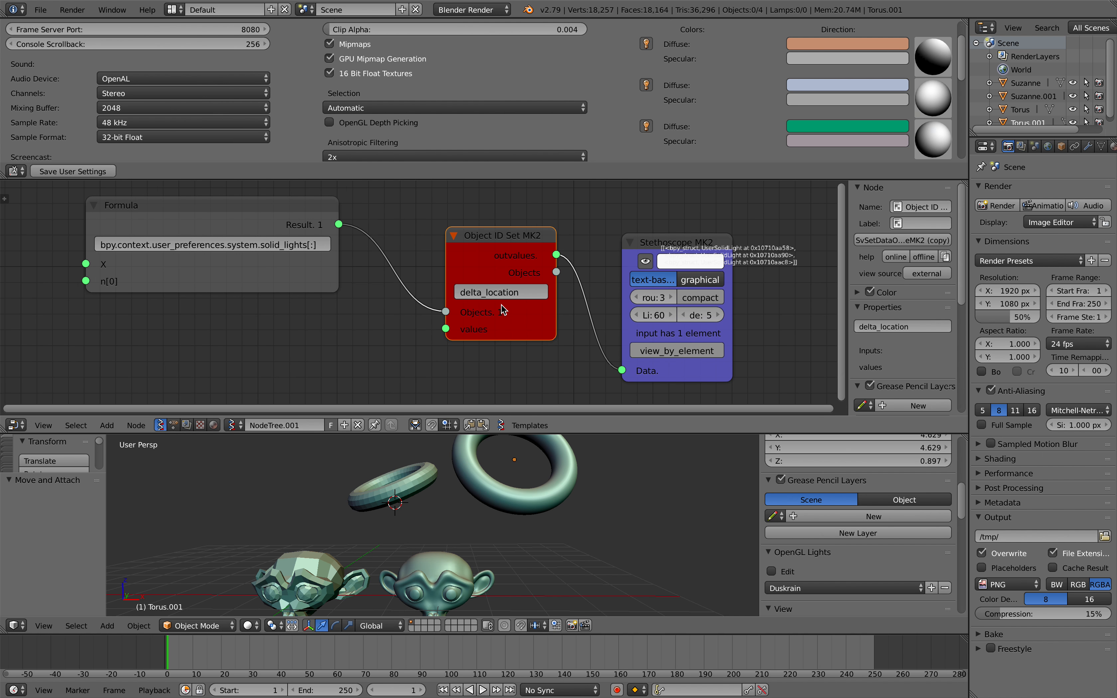
# Check the attribute names in blender_soft.py in Sublime Text 2, return to Blender and set the Object ID Set MK2 property to diffuse_color.
pyautogui.press('super+Tab')
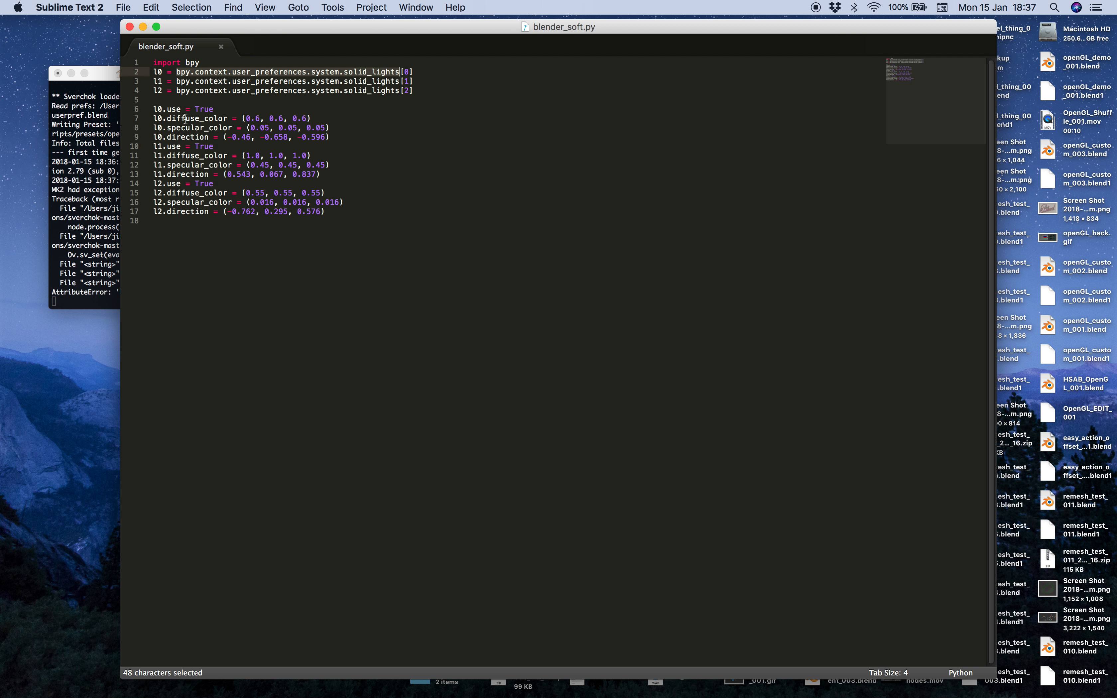
pyautogui.press('super+Tab')
pyautogui.click(510, 296)
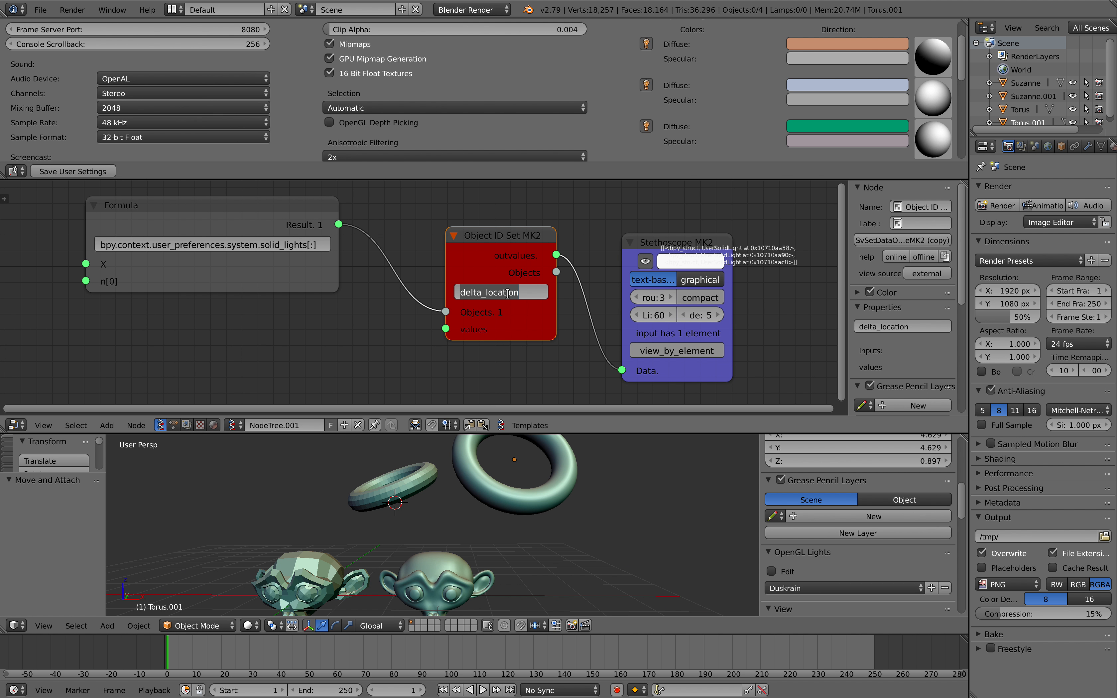
pyautogui.write('diffuse_color')
pyautogui.press('Return')
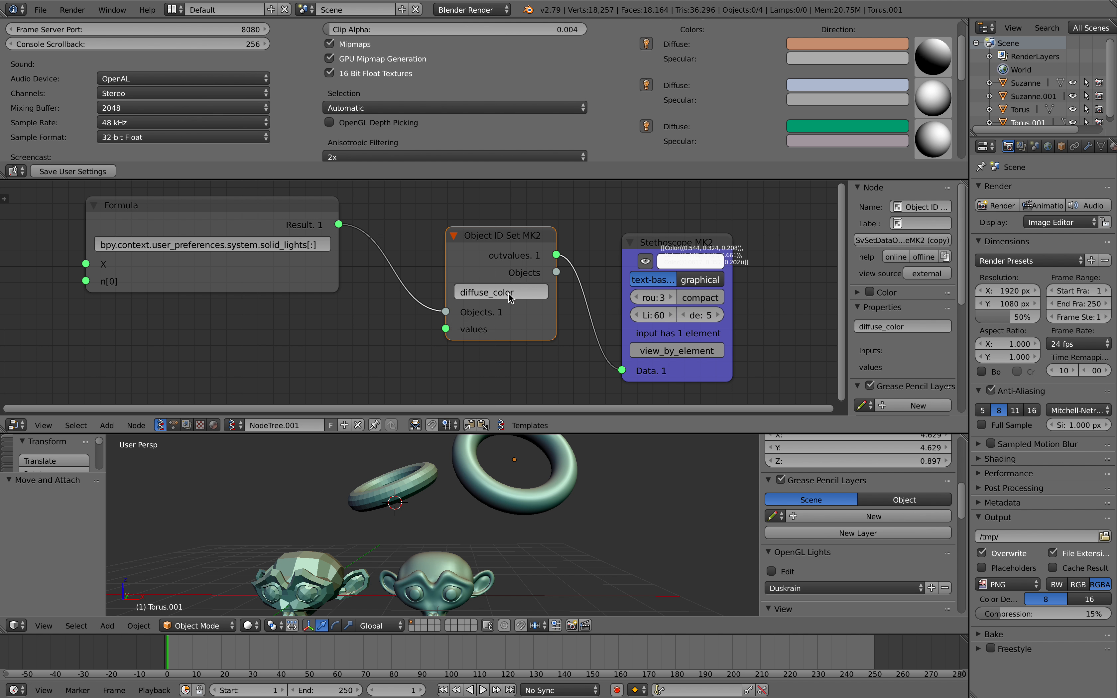
# Rearrange the Object ID Set MK2 and Stethoscope MK2 nodes and save the file over the existing one.
pyautogui.moveTo(497, 240); pyautogui.dragTo(470, 230)
pyautogui.moveTo(663, 242); pyautogui.dragTo(617, 228)
pyautogui.hotkey('ctrl', 's')
pyautogui.click(614, 232)
pyautogui.moveTo(286, 323); pyautogui.dragTo(299, 311, button='middle')
pyautogui.hotkey('shift', 'a')
pyautogui.click(300, 310)
pyautogui.write('colo')
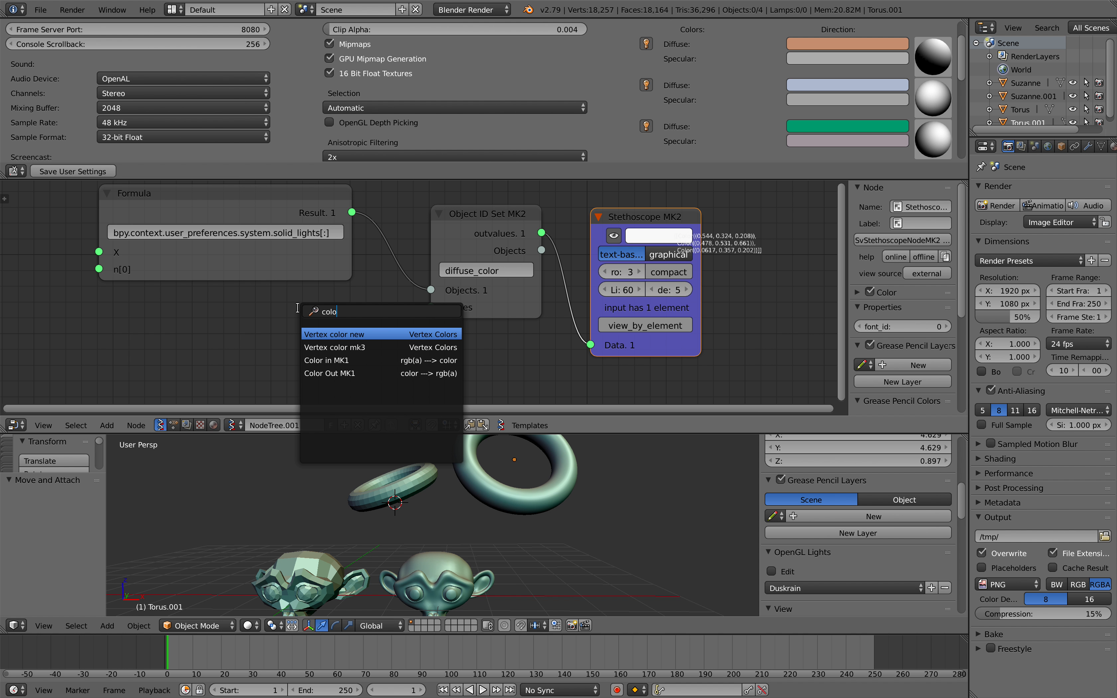
pyautogui.press('Down')
pyautogui.press('Down')
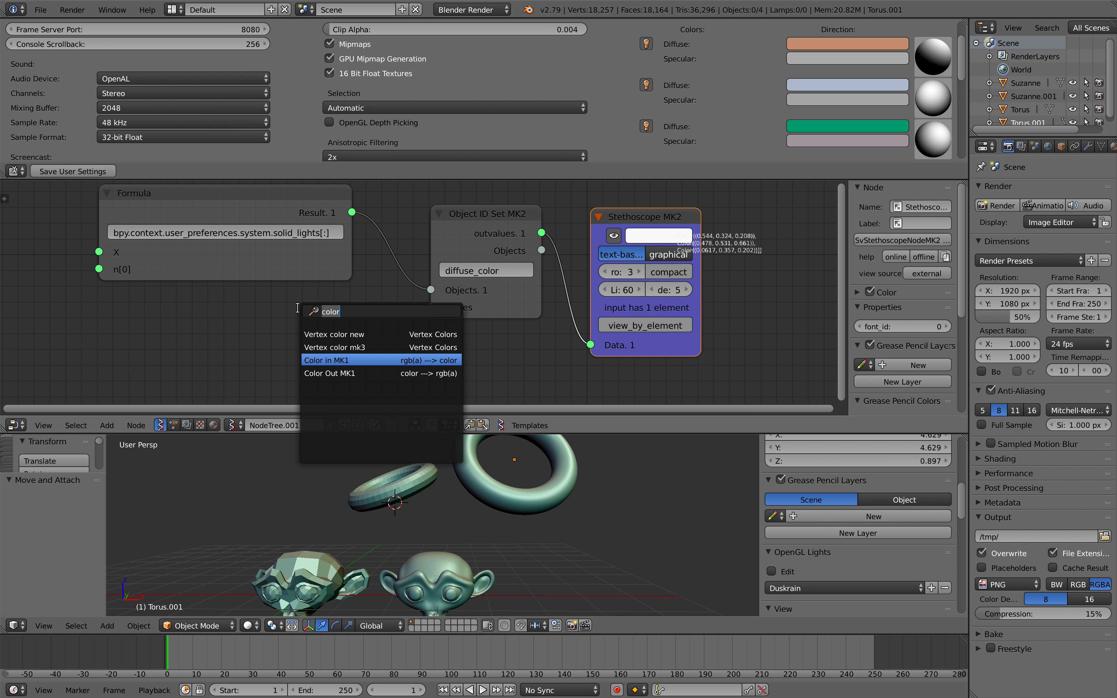
pyautogui.write('random')
pyautogui.press('Return')
pyautogui.click(249, 309)
pyautogui.moveTo(244, 310); pyautogui.dragTo(266, 288, button='middle')
pyautogui.press('x')
# Add a Color in MK1 node and connect its Colors output to the values input of Object ID Set MK2.
pyautogui.hotkey('shift', 'a')
pyautogui.click(301, 295)
pyautogui.write('color')
pyautogui.press('Return')
pyautogui.click(300, 295)
pyautogui.moveTo(300, 296); pyautogui.dragTo(310, 260, button='middle')
pyautogui.moveTo(397, 285); pyautogui.dragTo(462, 248)
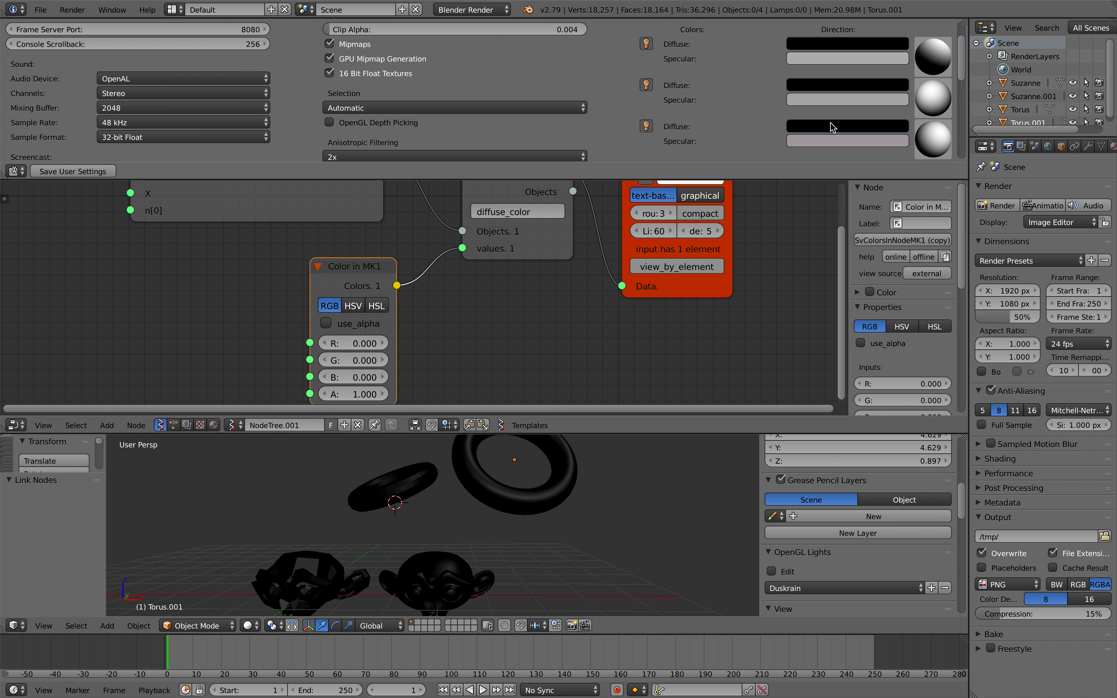
# Set the Color in MK1 node's RGB values to R 0.540 and G 0.600.
pyautogui.scroll(-1, 536, 484)
pyautogui.moveTo(536, 484); pyautogui.dragTo(531, 486, button='middle')
pyautogui.scroll(-2, 531, 486)
pyautogui.moveTo(471, 511); pyautogui.dragTo(483, 505, button='middle')
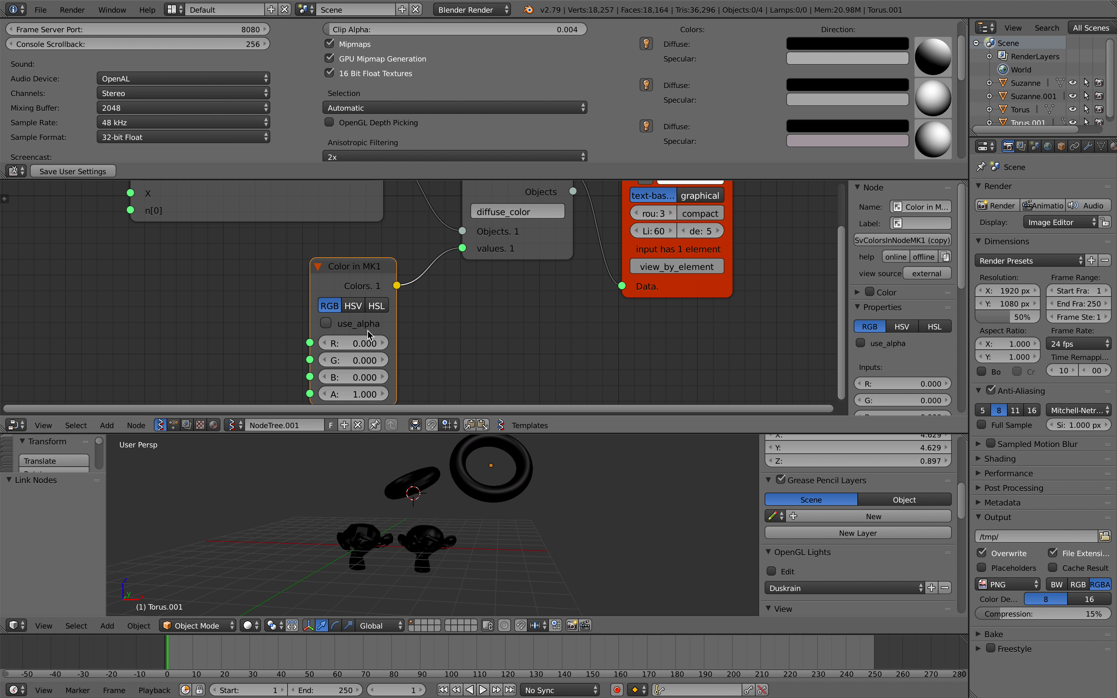
pyautogui.moveTo(354, 344); pyautogui.dragTo(418, 344)
pyautogui.moveTo(354, 360); pyautogui.dragTo(356, 374)
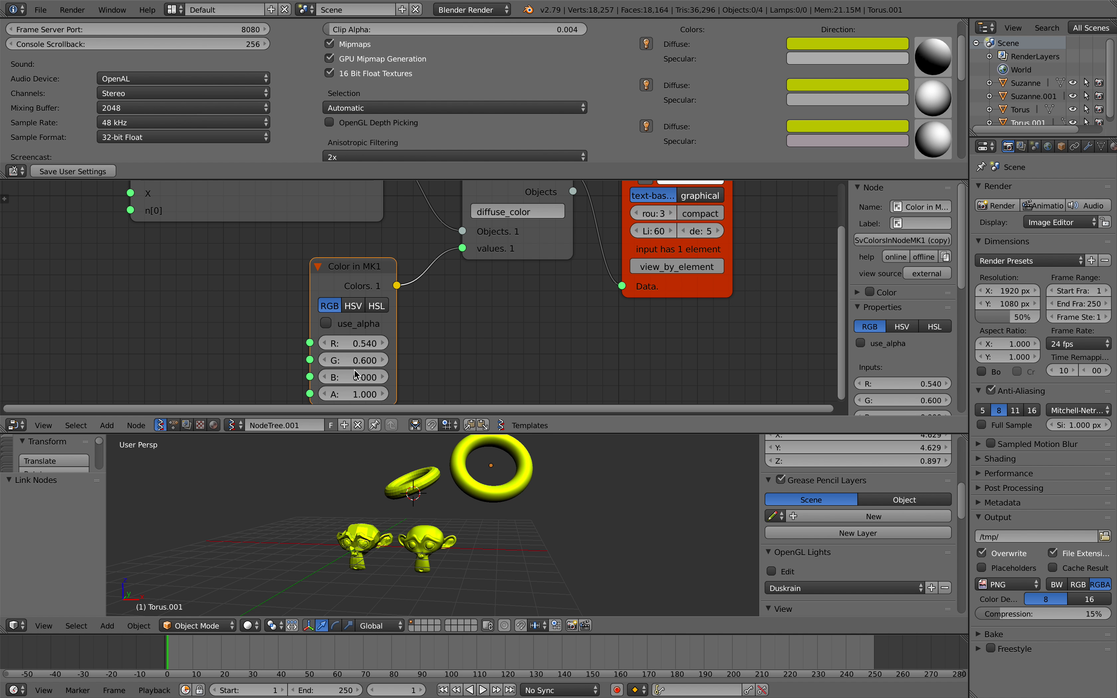
# Switch the Color in MK1 node to HSV with H 0.610, S 1.000 and V 1.000, and save over openGL_demo_001.blend.
pyautogui.moveTo(364, 291); pyautogui.dragTo(352, 285)
pyautogui.click(342, 301)
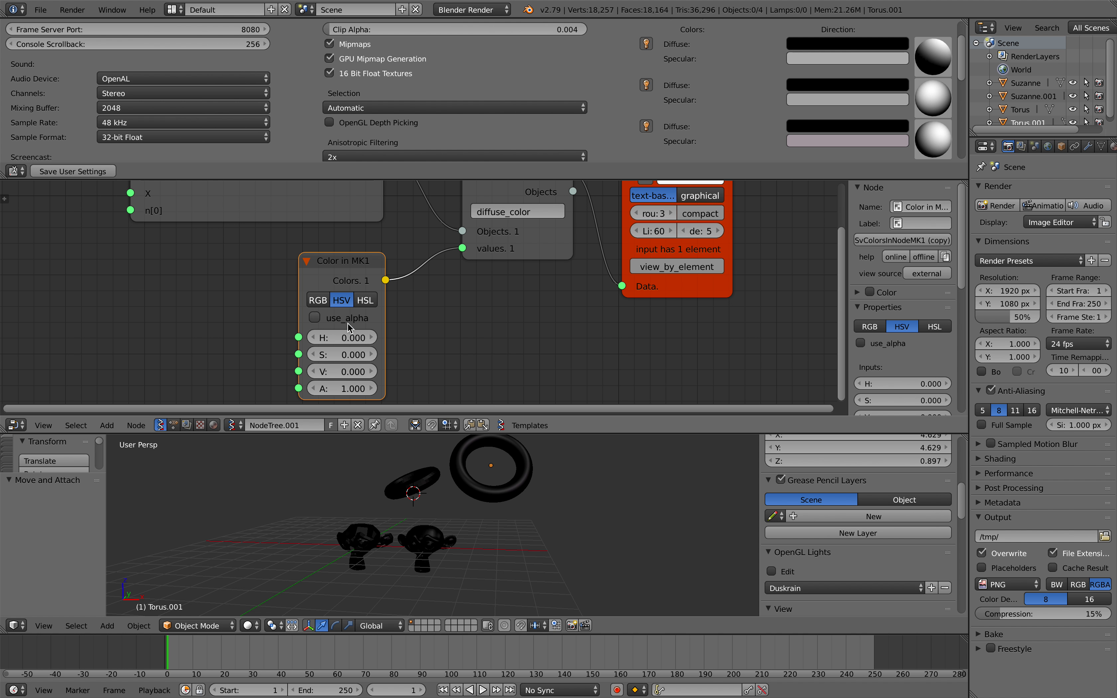
pyautogui.moveTo(341, 337); pyautogui.dragTo(573, 355)
pyautogui.moveTo(342, 371); pyautogui.dragTo(573, 372)
pyautogui.moveTo(342, 337); pyautogui.dragTo(376, 338)
pyautogui.moveTo(330, 265); pyautogui.dragTo(301, 258)
pyautogui.hotkey('ctrl', 's')
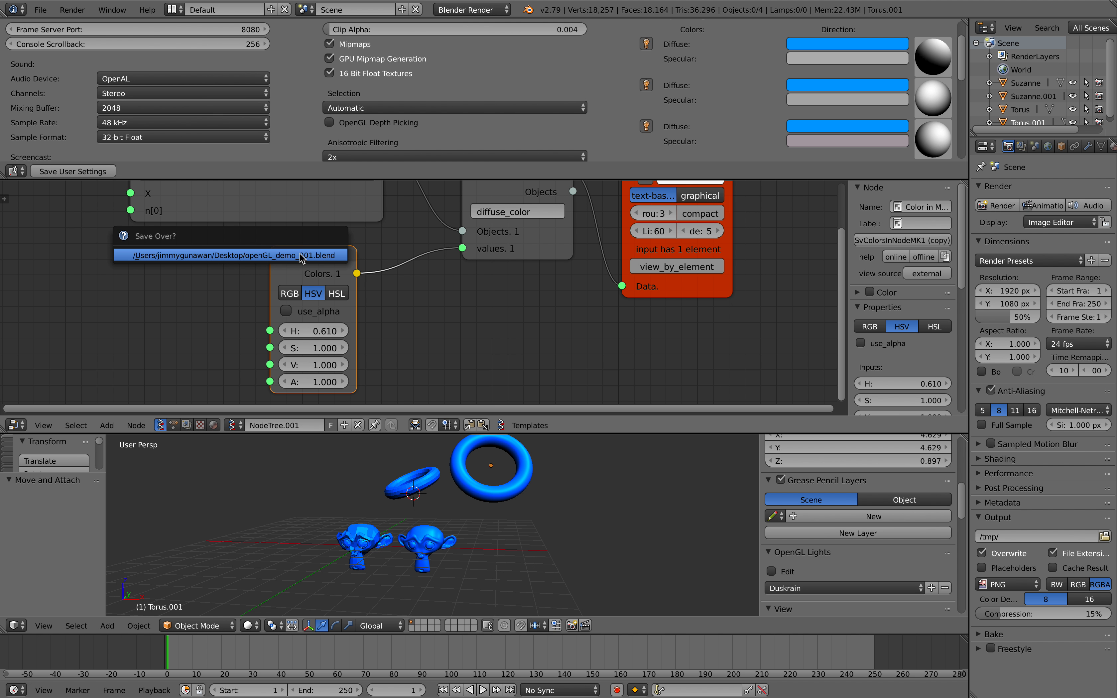
pyautogui.click(302, 255)
# Add a Random Num Gen node with size 3 in Float mode and connect its Value output to the H input of Color in MK1.
pyautogui.moveTo(301, 273); pyautogui.dragTo(354, 278, button='middle')
pyautogui.scroll(-1, 415, 276)
pyautogui.moveTo(430, 275); pyautogui.dragTo(435, 283, button='middle')
pyautogui.press('Home')
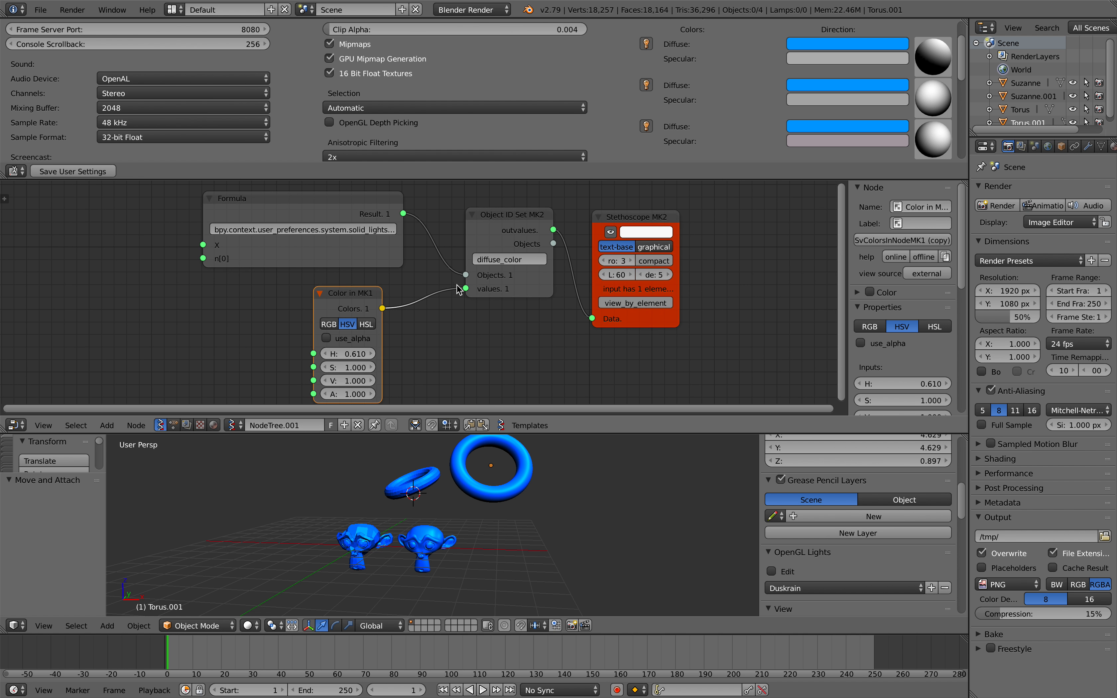
pyautogui.moveTo(209, 279); pyautogui.dragTo(229, 264, button='middle')
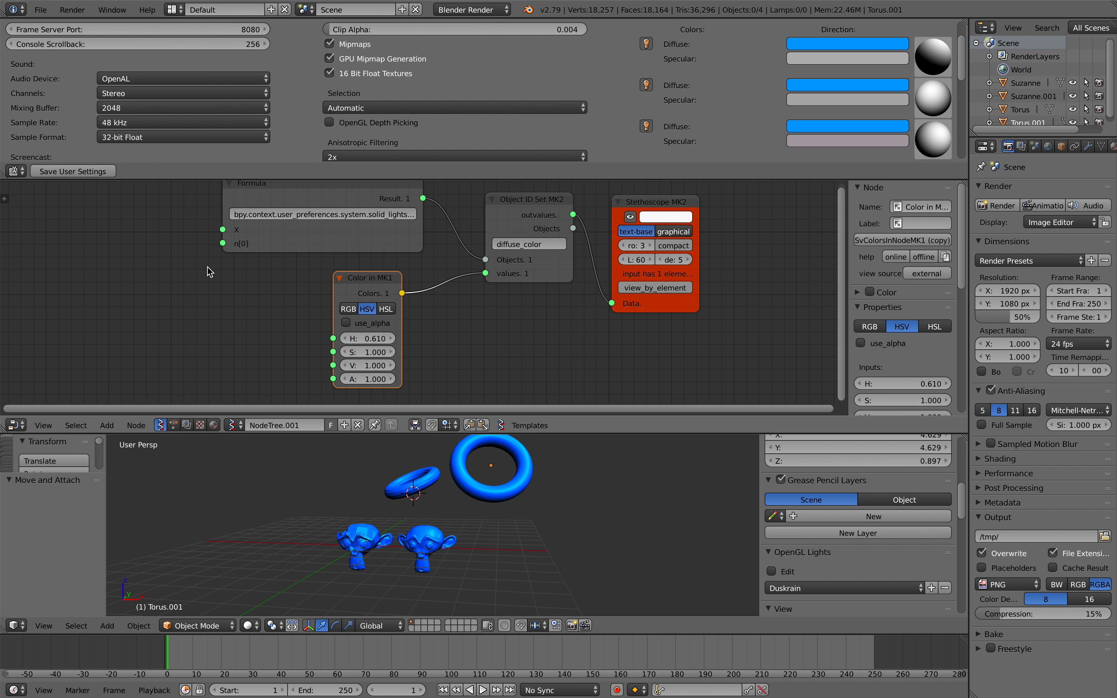
pyautogui.hotkey('shift', 'a')
pyautogui.click(179, 267)
pyautogui.write('random')
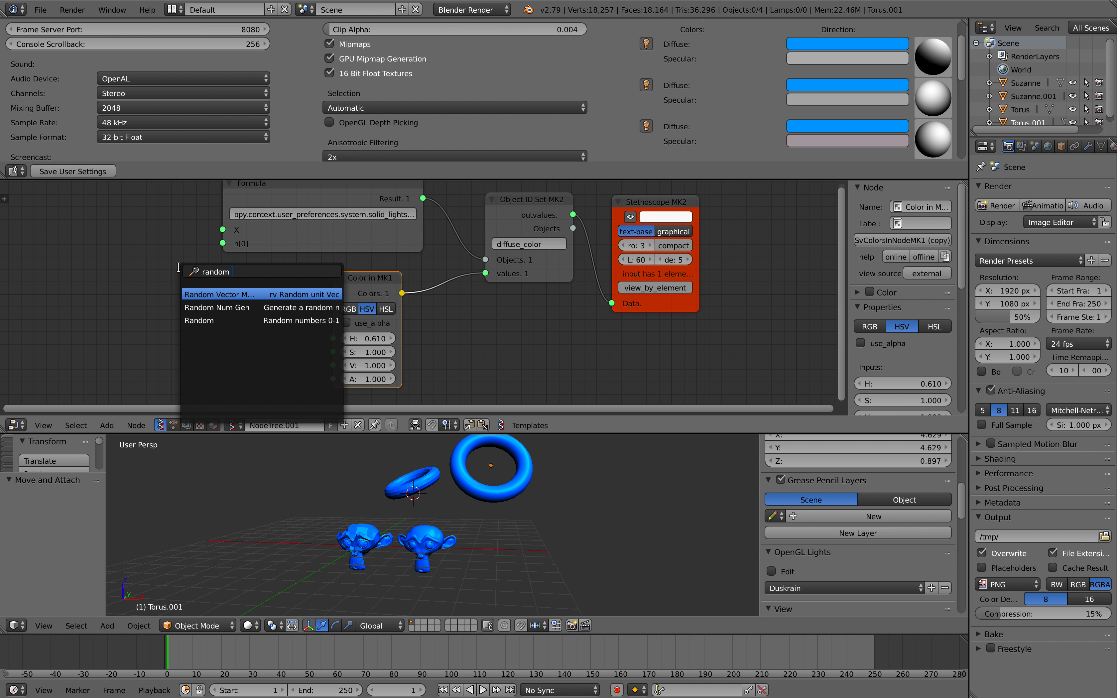
pyautogui.press('Return')
pyautogui.click(222, 335)
pyautogui.write('3')
pyautogui.press('Return')
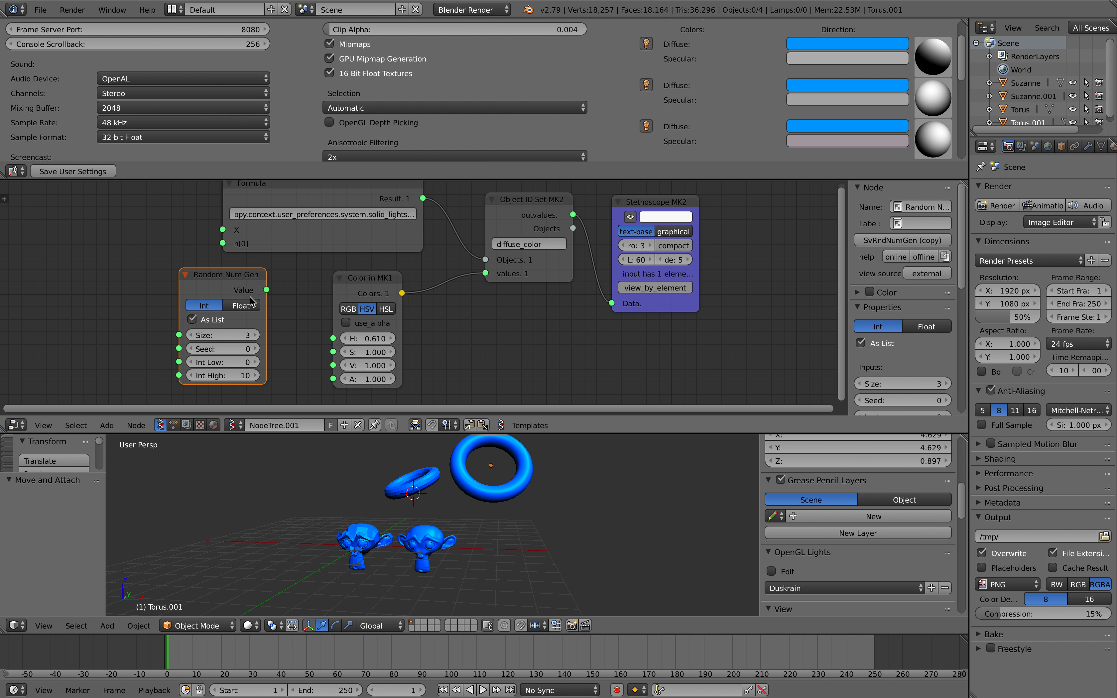
pyautogui.click(248, 306)
pyautogui.moveTo(267, 290); pyautogui.dragTo(334, 339)
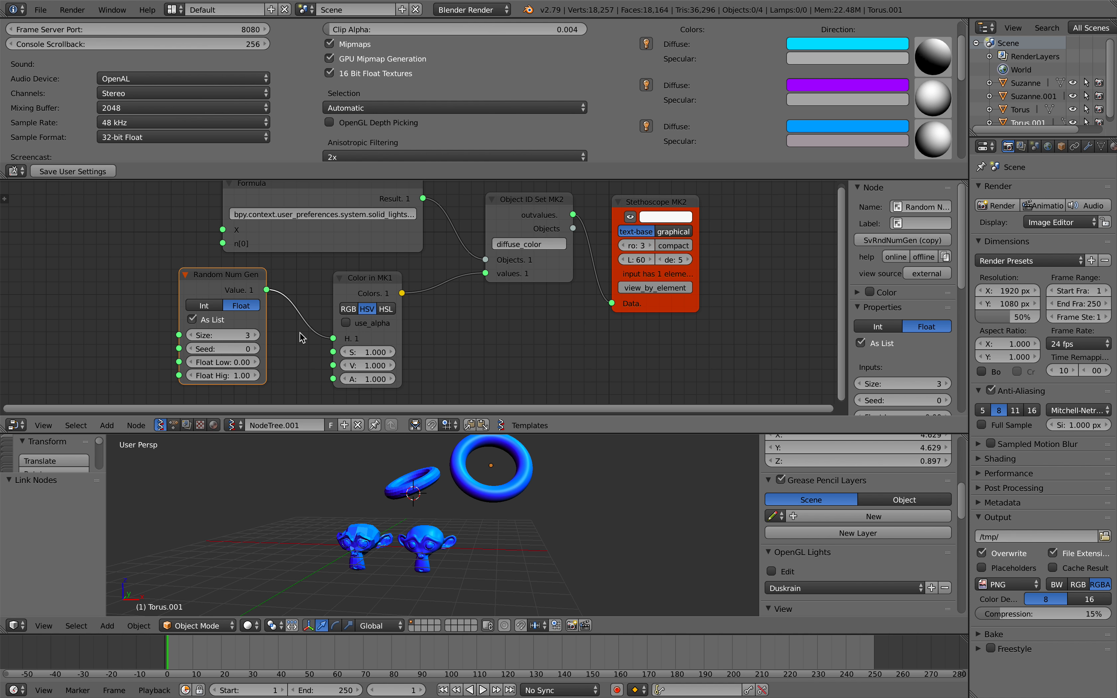
# Try different random seeds ending at 100, and set the Color in MK1 saturation to 0.880.
pyautogui.moveTo(224, 347); pyautogui.dragTo(382, 290)
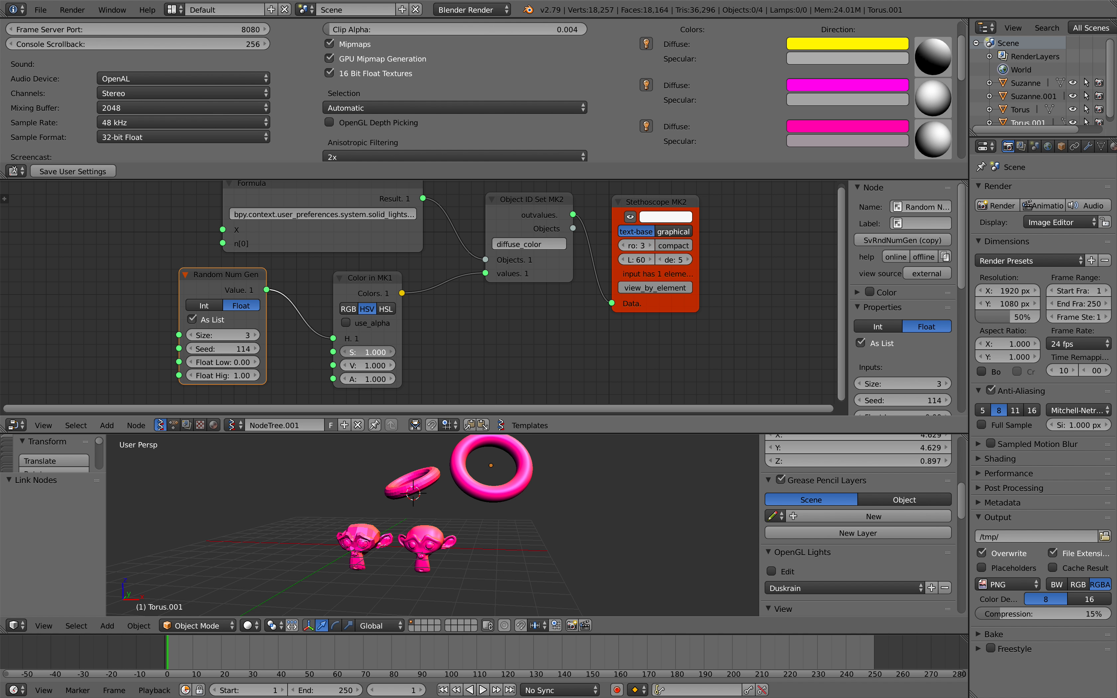
pyautogui.moveTo(368, 352); pyautogui.dragTo(340, 352)
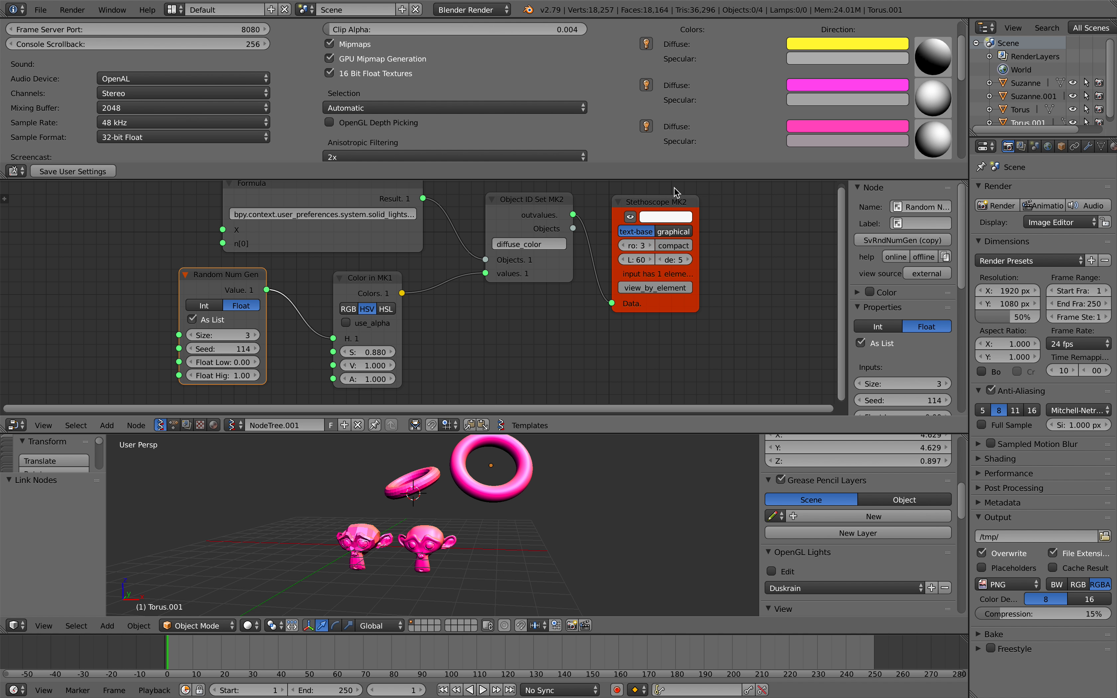
pyautogui.moveTo(223, 348)
pyautogui.mouseDown()
pyautogui.moveTo(277, 349)
pyautogui.moveTo(212, 349)
pyautogui.mouseUp()
pyautogui.scroll(-2, 357, 296)
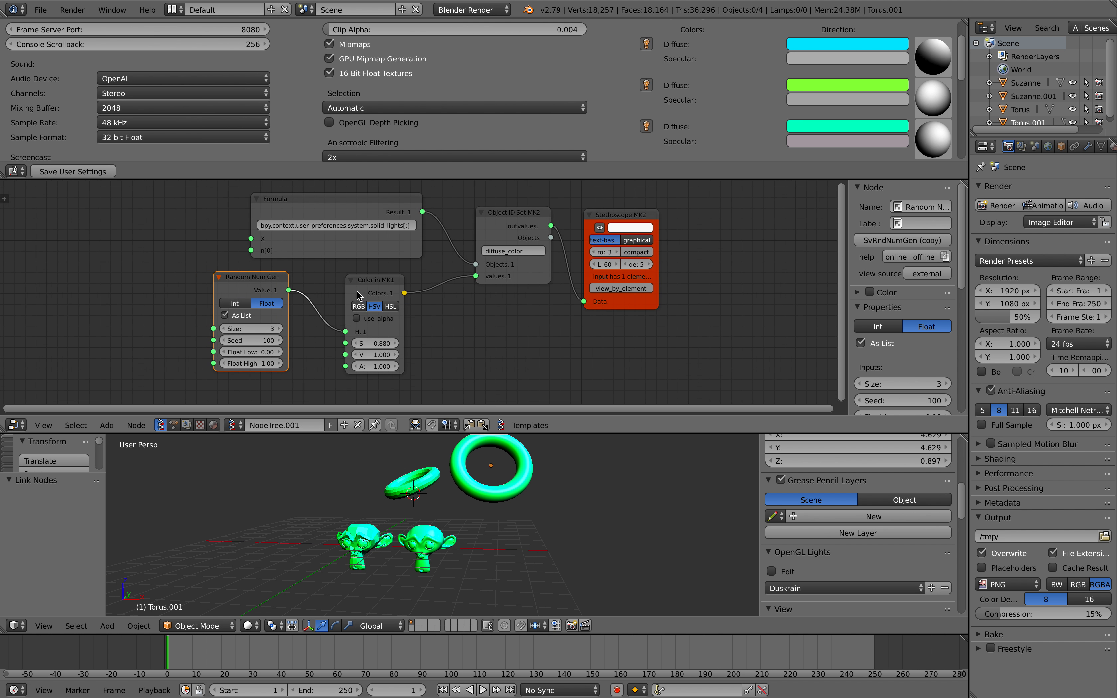
# Move the Stethoscope MK2 node farther from Object ID Set MK2 and check the remaining light attributes in blender_soft.py.
pyautogui.moveTo(407, 298); pyautogui.dragTo(331, 293, button='middle')
pyautogui.moveTo(543, 300); pyautogui.dragTo(644, 310)
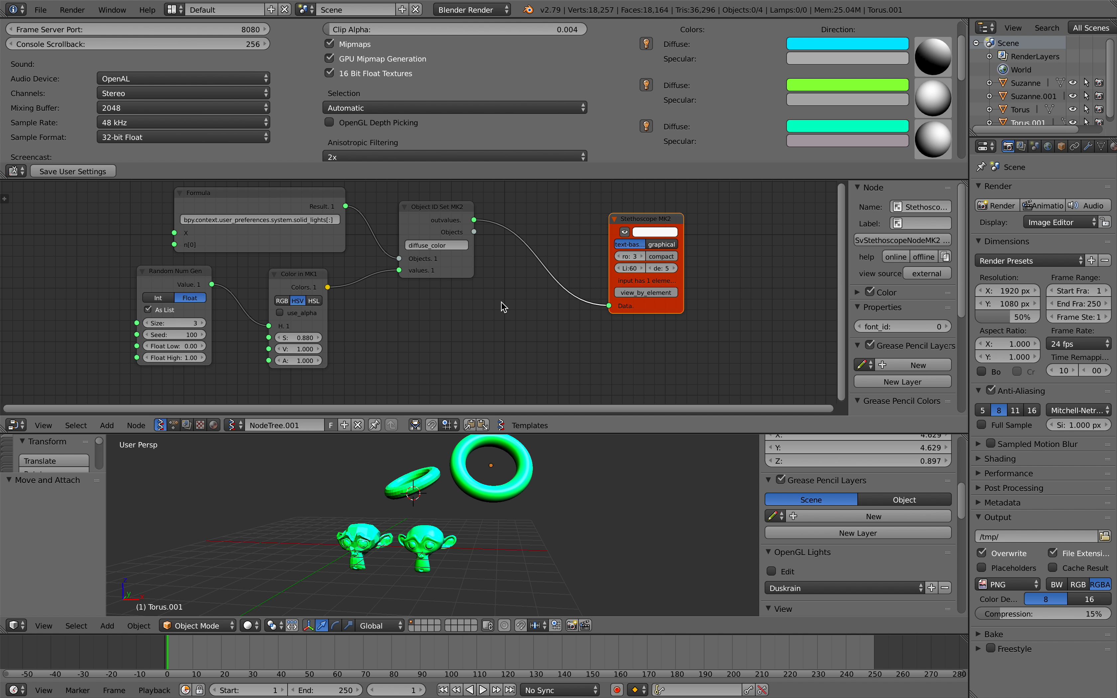
pyautogui.moveTo(474, 303); pyautogui.dragTo(469, 314, button='middle')
pyautogui.hotkey('ctrl', 'Left')
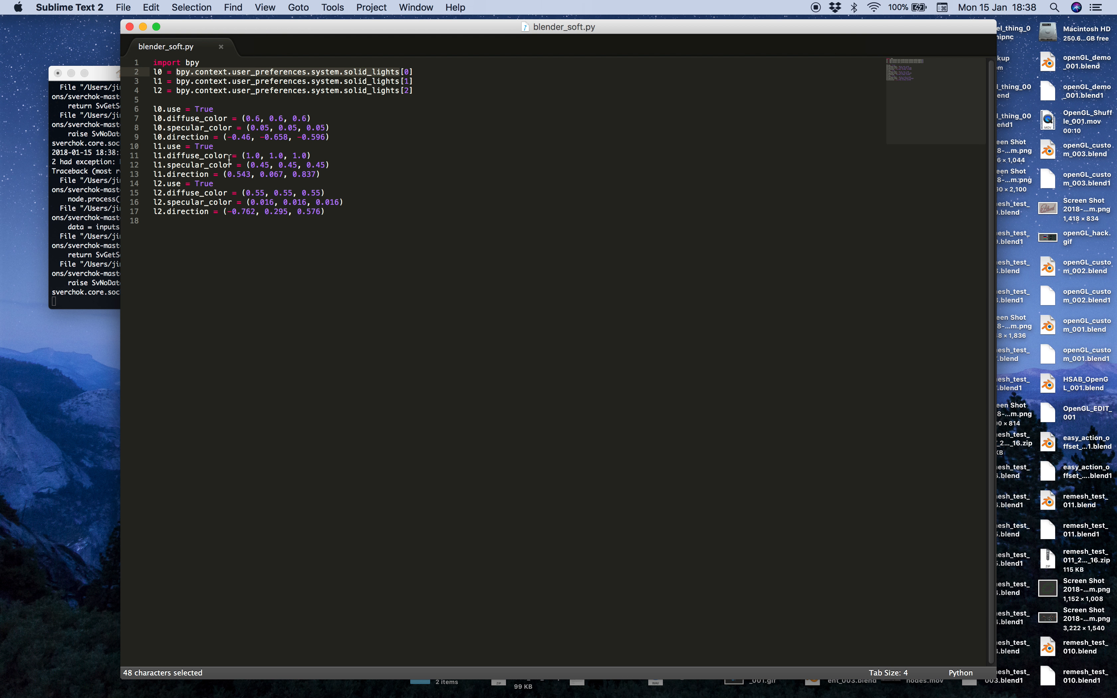
pyautogui.hotkey('ctrl', 'Right')
pyautogui.moveTo(415, 249); pyautogui.dragTo(400, 246, button='middle')
pyautogui.moveTo(617, 238); pyautogui.dragTo(662, 249)
# Duplicate Object ID Set MK2 into the link before the Stethoscope and connect the original's Objects output to the copy's Objects input.
pyautogui.scroll(1, 490, 224)
pyautogui.click(441, 217)
pyautogui.hotkey('shift', 'd')
pyautogui.click(573, 249)
pyautogui.scroll(1, 508, 247)
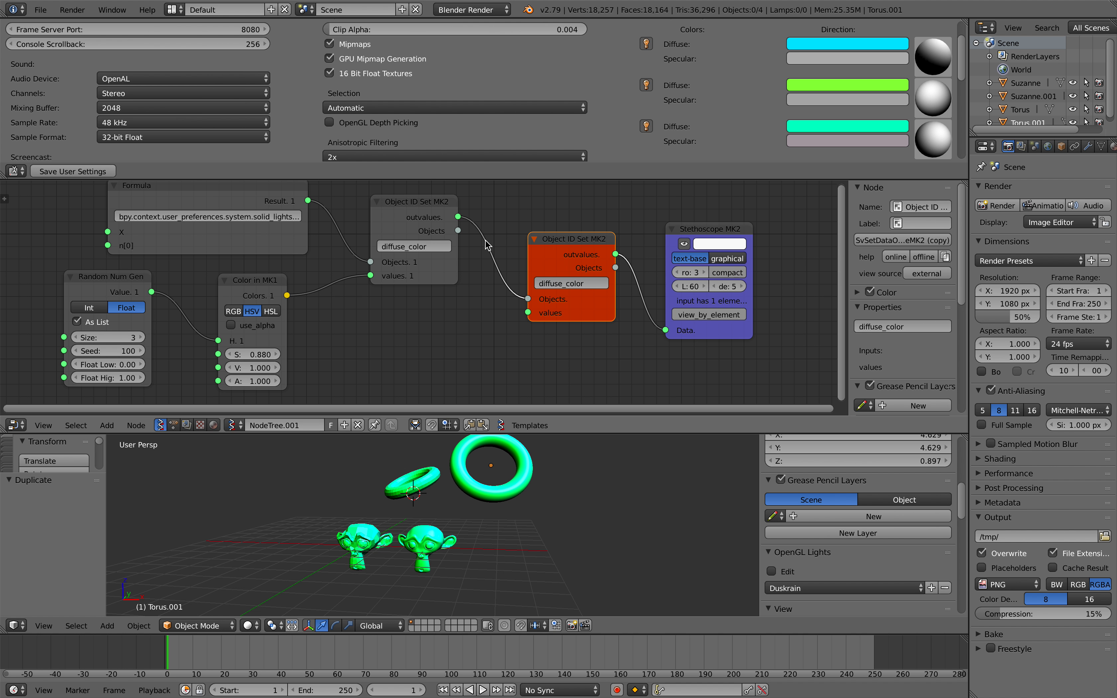
pyautogui.moveTo(459, 230); pyautogui.dragTo(526, 297)
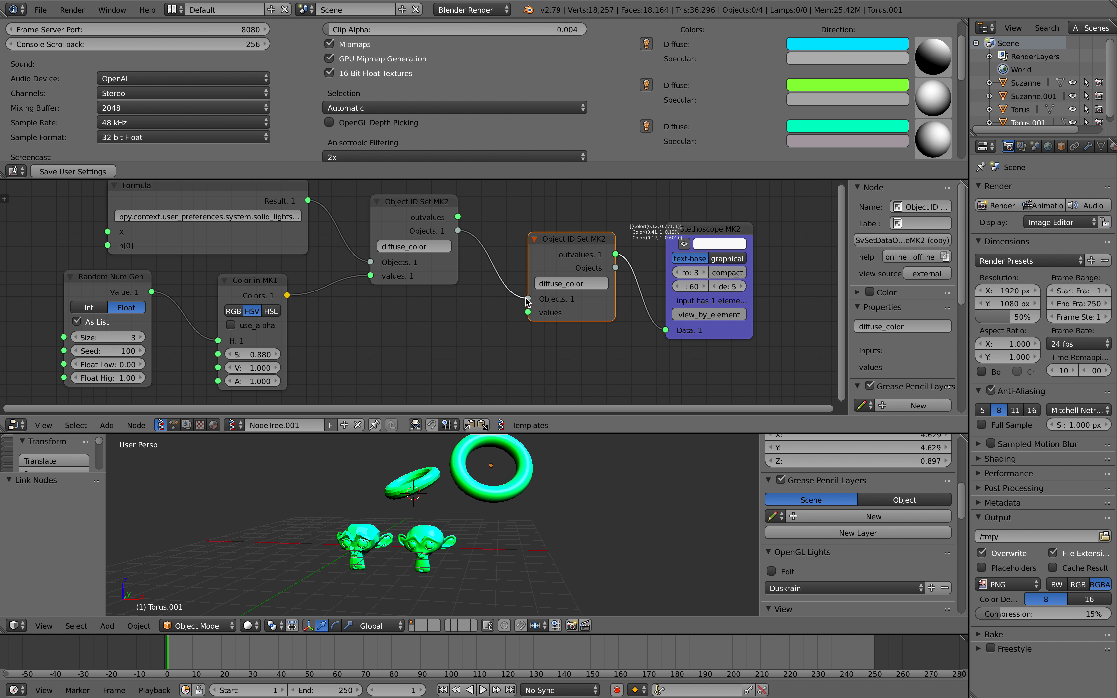
# Set the attribute name of the second Object ID Set MK2 node to use.
pyautogui.click(571, 289)
pyautogui.write('use')
pyautogui.press('Return')
pyautogui.moveTo(571, 290); pyautogui.dragTo(489, 308, button='middle')
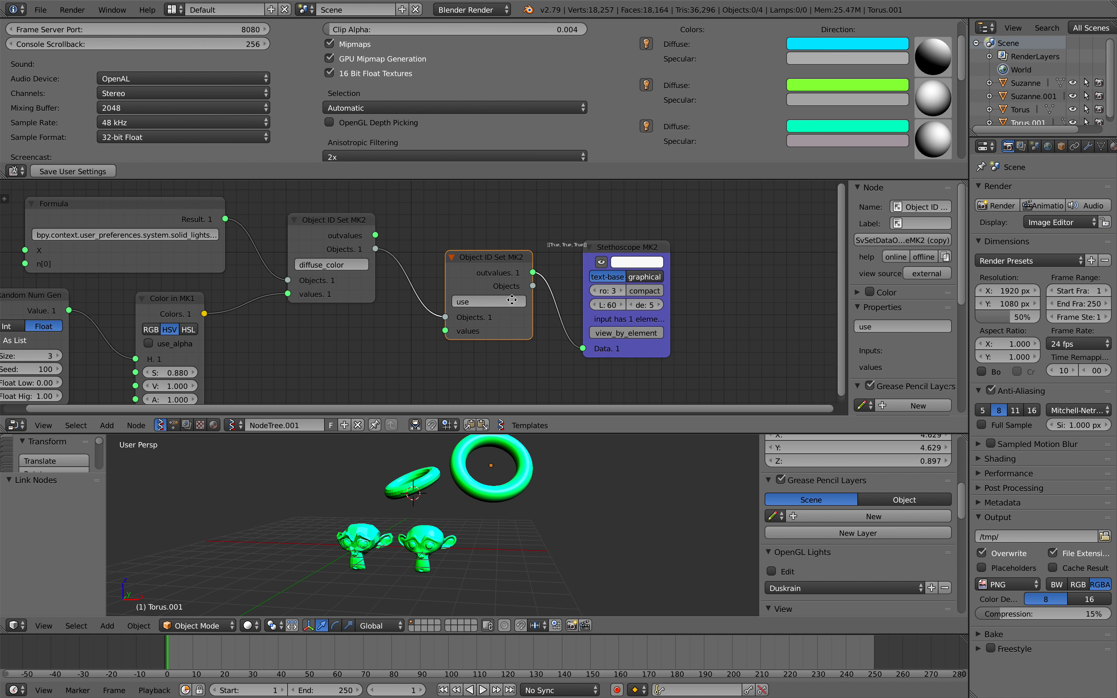
pyautogui.scroll(7, 620, 237)
pyautogui.scroll(-3, 672, 225)
pyautogui.moveTo(423, 317); pyautogui.dragTo(461, 269, button='middle')
# Add a Random Num Gen node in Int mode with Int High 1 and connect its Value output to the use node's values input.
pyautogui.hotkey('shift', 'a')
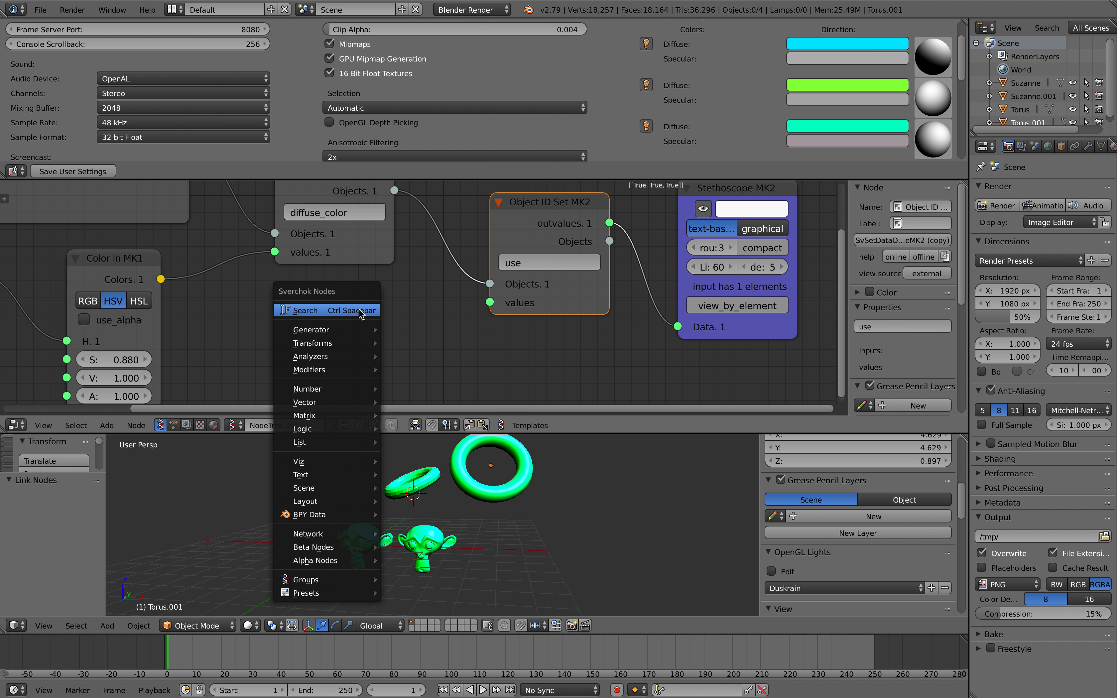
pyautogui.click(360, 310)
pyautogui.write('random n')
pyautogui.press('Return')
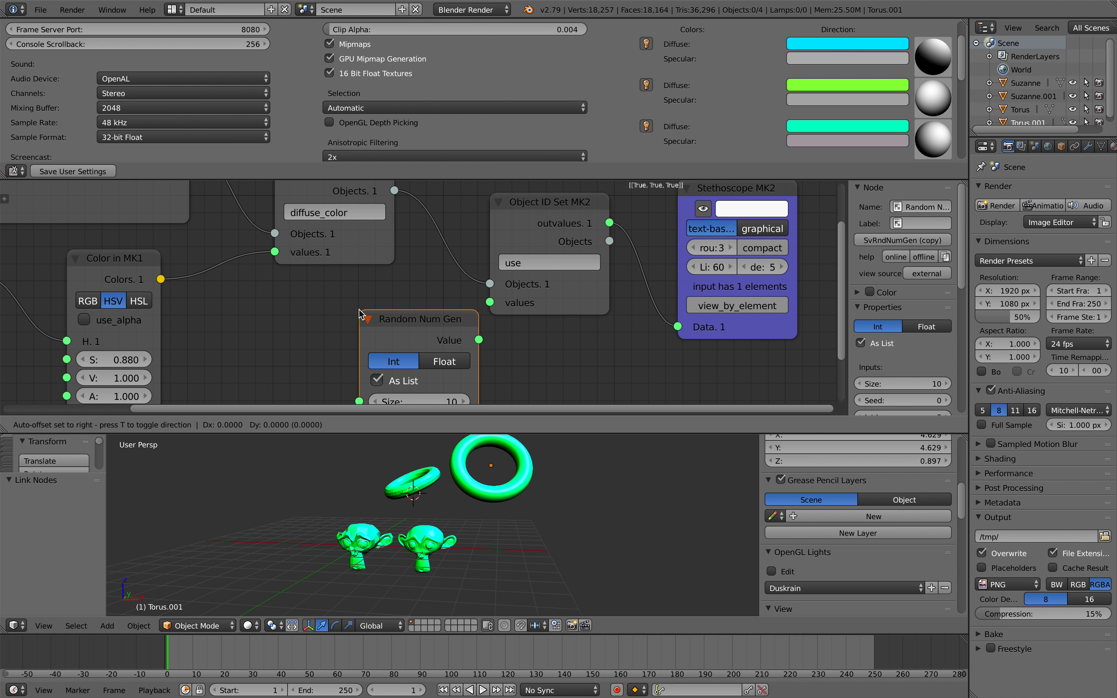
pyautogui.click(257, 293)
pyautogui.moveTo(297, 336); pyautogui.dragTo(299, 298, button='middle')
pyautogui.scroll(-1, 298, 301)
pyautogui.write('1')
pyautogui.press('Return')
pyautogui.hotkey('ctrl', 's')
pyautogui.click(426, 356)
pyautogui.moveTo(383, 286); pyautogui.dragTo(481, 268)
# Set the new Random Num Gen's size to 3 and try different seeds, ending at 97.
pyautogui.click(358, 352)
pyautogui.write('3')
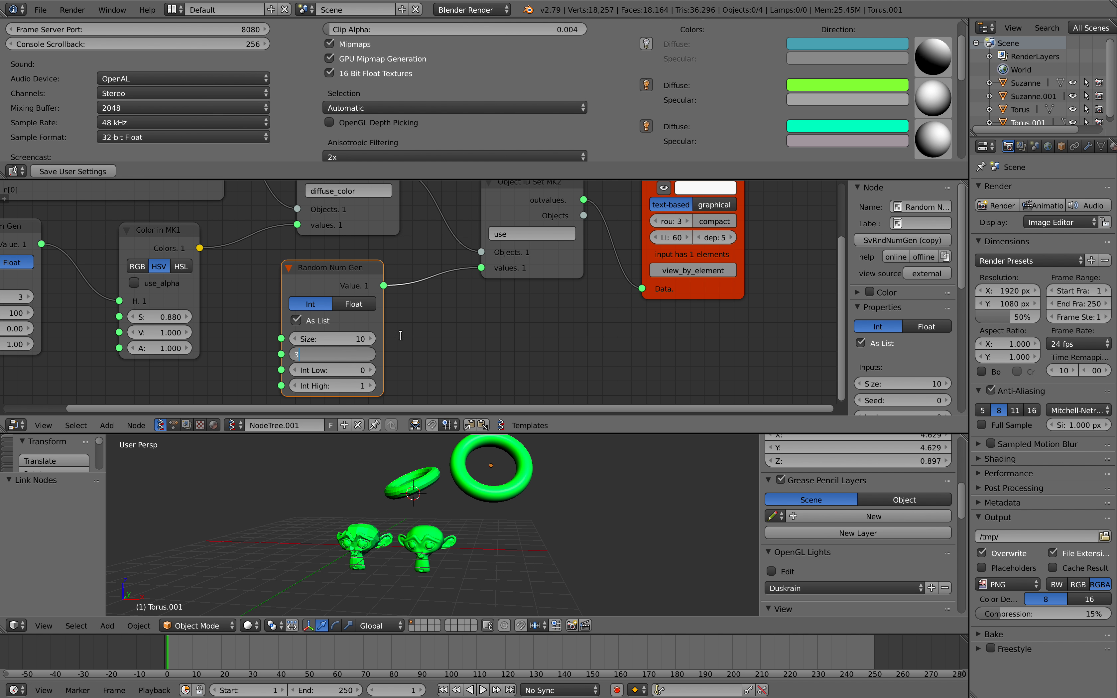
pyautogui.press('Return')
pyautogui.click(352, 339)
pyautogui.write('3')
pyautogui.press('Return')
pyautogui.moveTo(353, 354); pyautogui.dragTo(399, 354)
# Delete the integer Random Num Gen node and the Object ID Set MK2 node for the use attribute.
pyautogui.rightClick(344, 281)
pyautogui.press('Home')
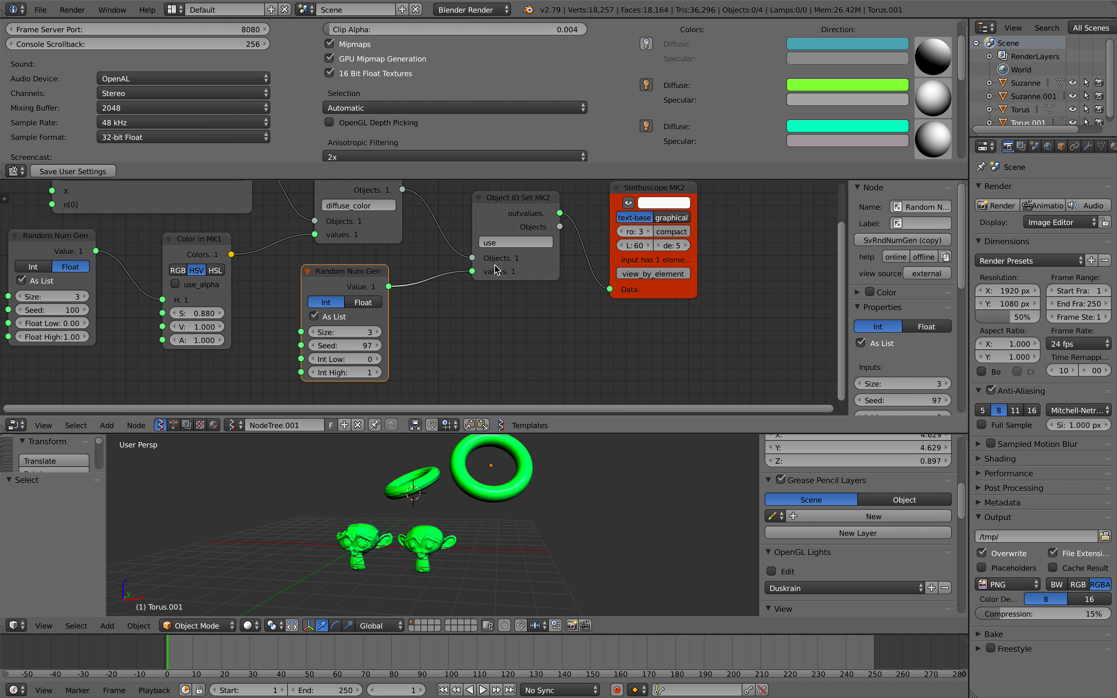
pyautogui.press('x')
pyautogui.rightClick(483, 257)
pyautogui.press('x')
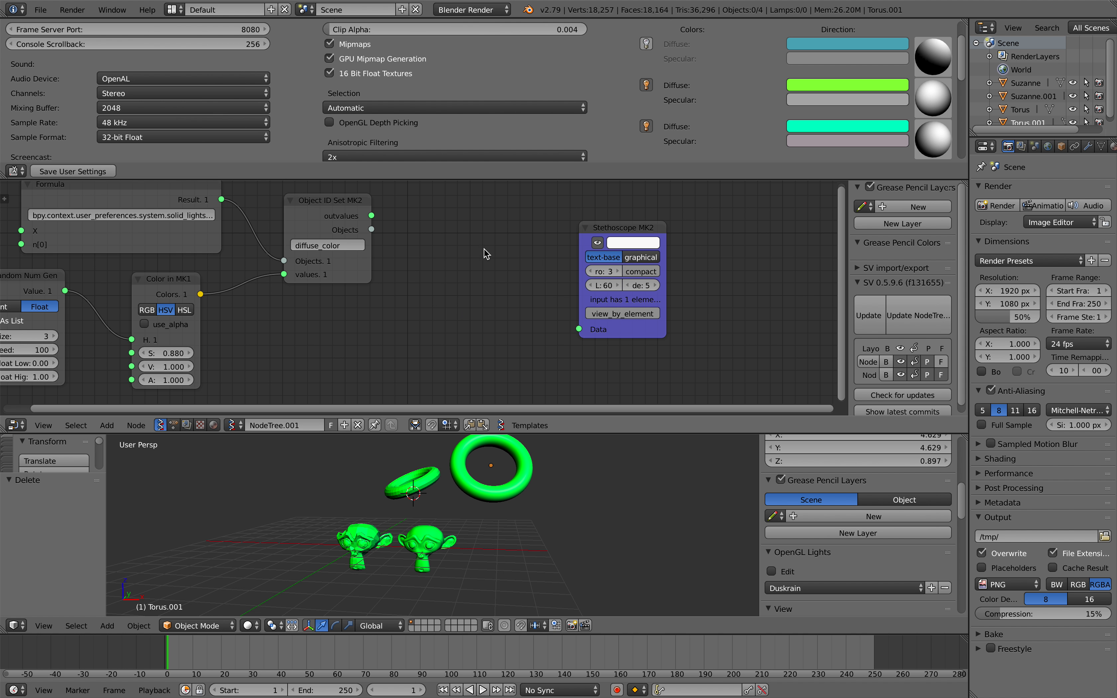
# Duplicate the diffuse_color Object ID Set MK2, link its Objects output to the copy's Objects input, and set the copy's attribute to specular_color.
pyautogui.rightClick(356, 225)
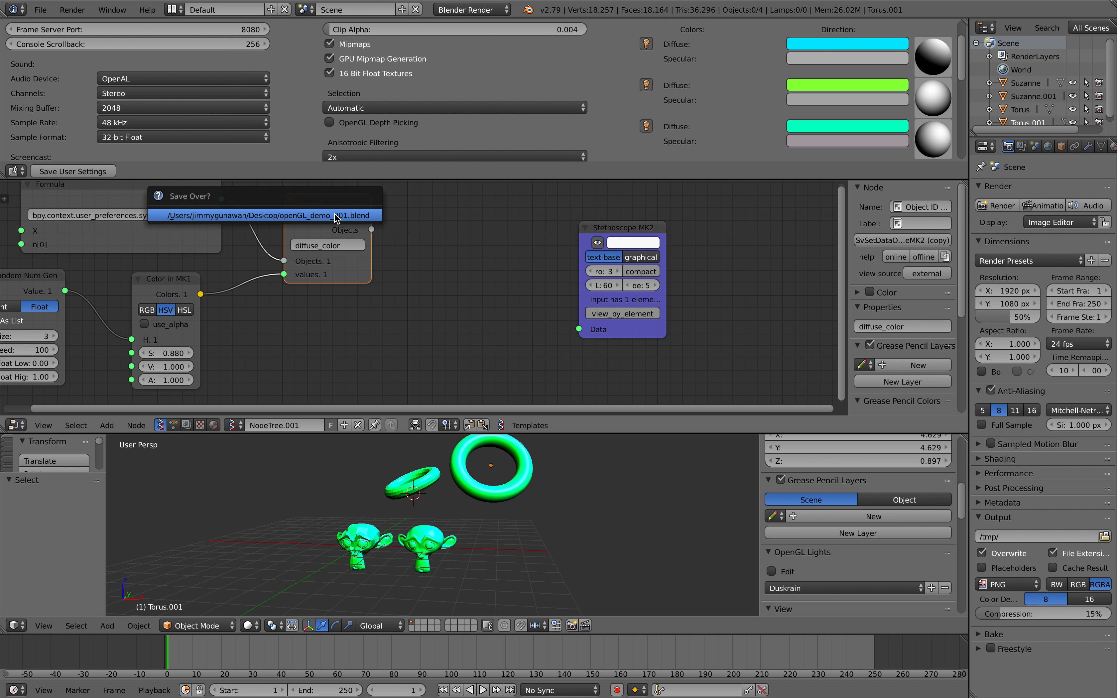
pyautogui.hotkey('shift', 'd')
pyautogui.click(400, 235)
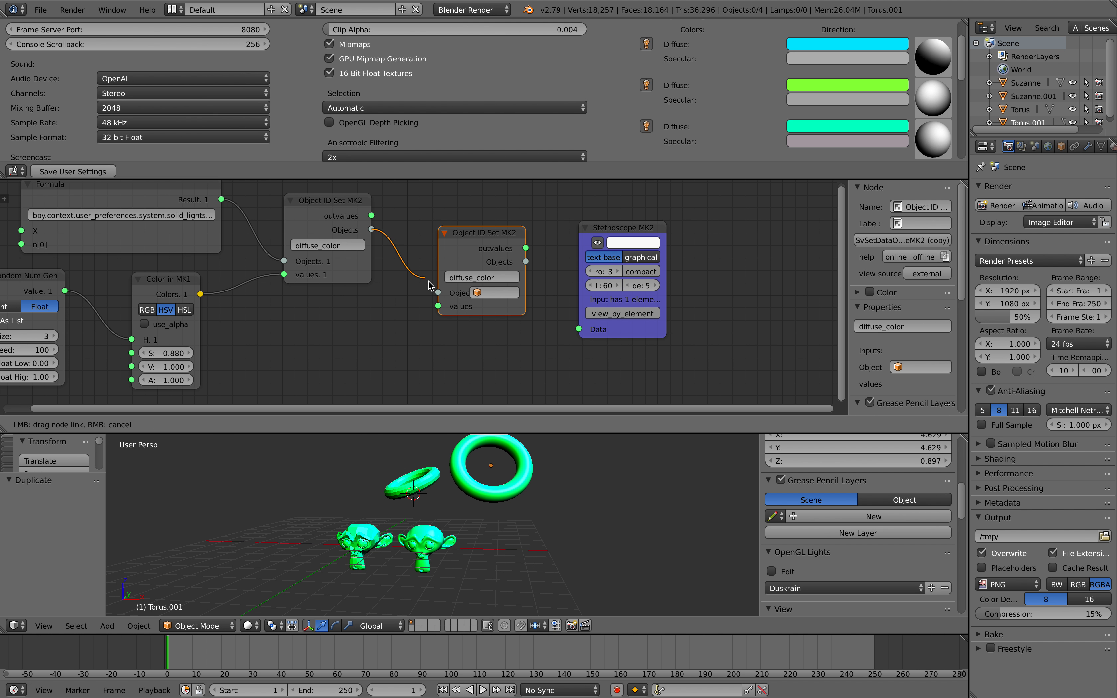
pyautogui.moveTo(372, 229); pyautogui.dragTo(438, 292)
pyautogui.scroll(1, 429, 291)
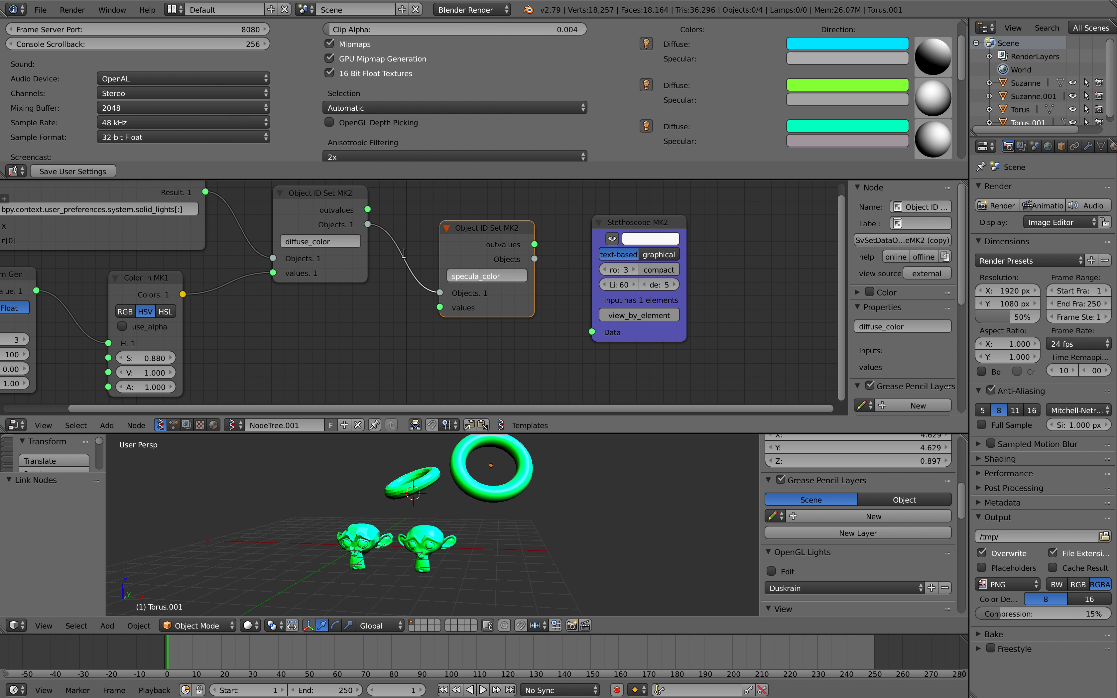
pyautogui.scroll(-1, 406, 257)
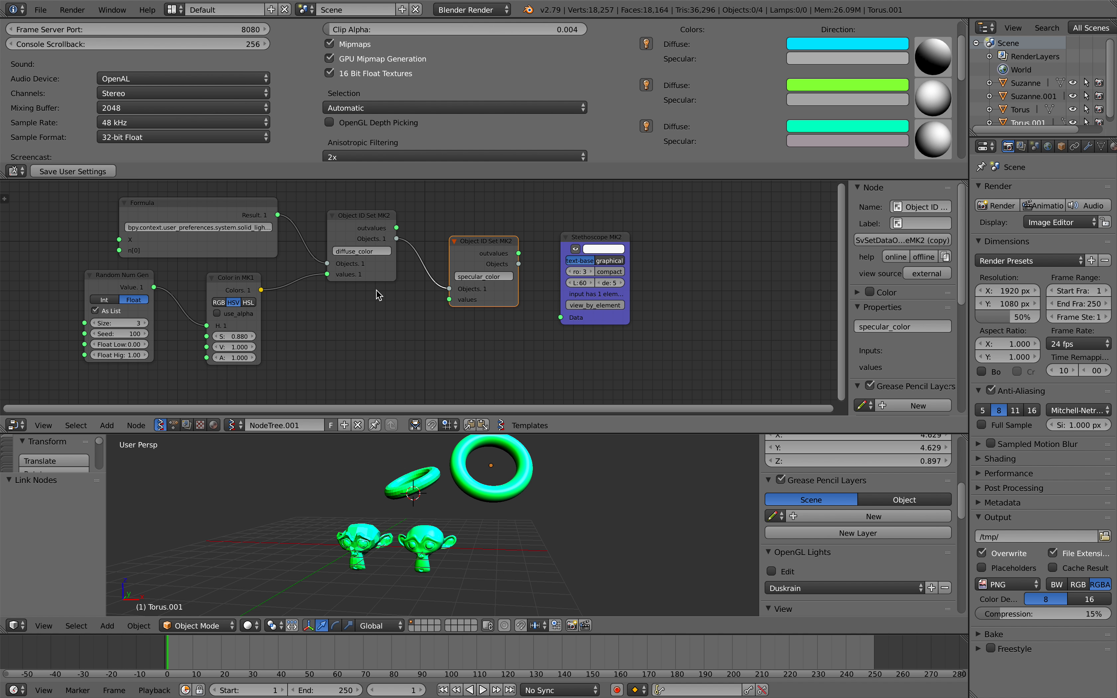
# Duplicate the Color in MK1 and Random Num Gen nodes and connect the color copy's Colors output to the specular_color node's values input.
pyautogui.rightClick(223, 281)
pyautogui.hotkey('shift', 'd')
pyautogui.click(390, 318)
pyautogui.rightClick(137, 280)
pyautogui.hotkey('shift', 'd')
pyautogui.click(344, 344)
pyautogui.moveTo(467, 318); pyautogui.dragTo(442, 295, button='middle')
pyautogui.moveTo(442, 278); pyautogui.dragTo(462, 277)
pyautogui.scroll(1, 424, 292)
pyautogui.moveTo(403, 303); pyautogui.dragTo(447, 273)
# Delete the duplicated Color in MK1 and Random Num Gen nodes.
pyautogui.click(362, 300)
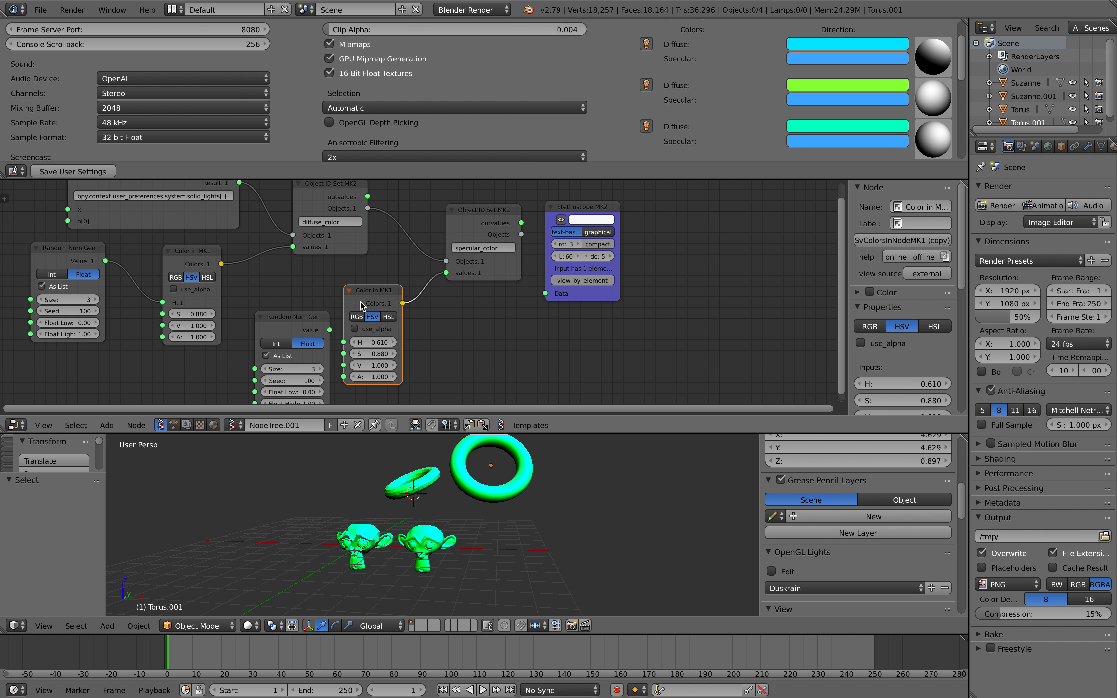
pyautogui.press('x')
pyautogui.click(310, 316)
pyautogui.press('x')
# Add a Random Vector MK2 node with count 3, connect its Random output to the specular_color node's values input, and vary its seed.
pyautogui.hotkey('alt', 'space')
pyautogui.write('random v')
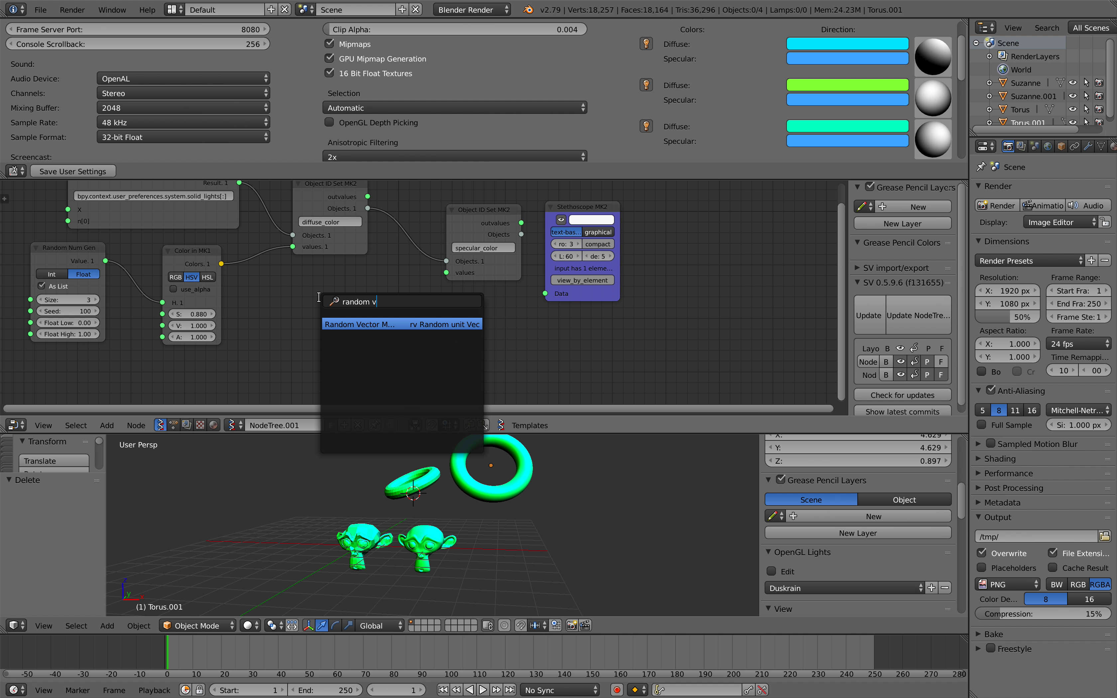
pyautogui.press('Return')
pyautogui.click(320, 297)
pyautogui.click(385, 327)
pyautogui.click(385, 327)
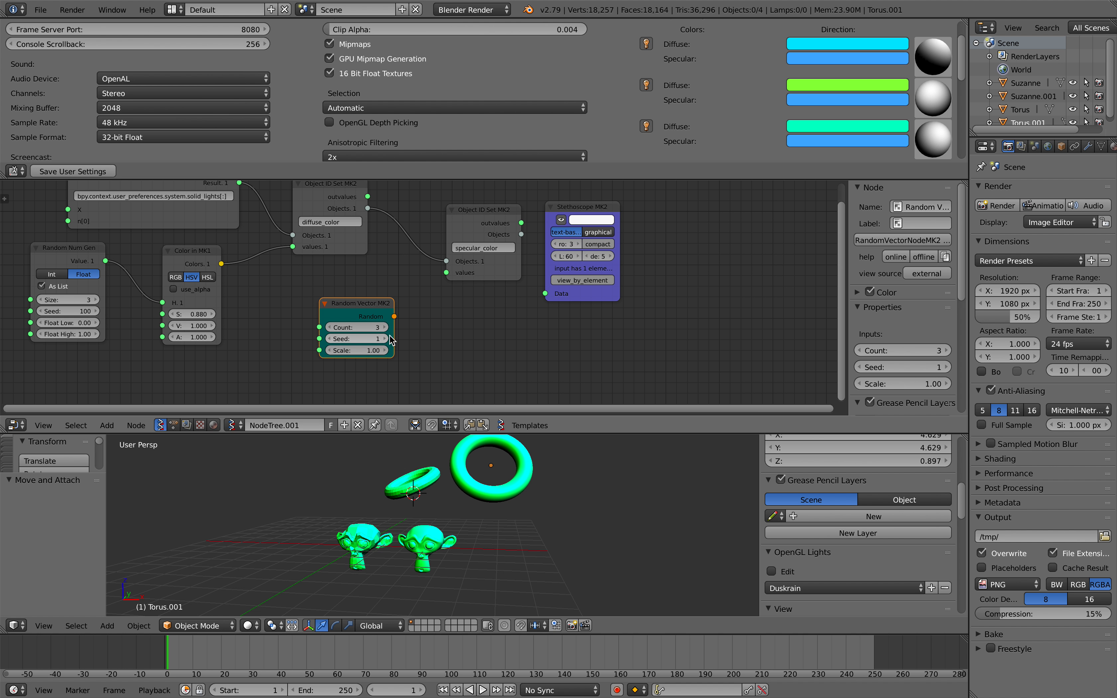
pyautogui.scroll(1, 392, 316)
pyautogui.moveTo(388, 323); pyautogui.dragTo(453, 268)
pyautogui.keyDown('shift'); pyautogui.scroll(1, 405, 283); pyautogui.keyUp('shift')
pyautogui.moveTo(360, 369); pyautogui.dragTo(415, 369)
# Toggle the second and third solid OpenGL lights off and on, and rotate the directions of the second and first lights.
pyautogui.click(647, 85)
pyautogui.click(647, 85)
pyautogui.click(647, 86)
pyautogui.click(647, 85)
pyautogui.click(648, 126)
pyautogui.click(647, 125)
pyautogui.click(647, 125)
pyautogui.click(648, 125)
pyautogui.moveTo(923, 100); pyautogui.dragTo(921, 87)
pyautogui.moveTo(926, 64); pyautogui.dragTo(921, 59)
# Try new random seeds, ending with 130 on Random Num Gen and 153 on Random Vector MK2.
pyautogui.moveTo(341, 370); pyautogui.dragTo(382, 369)
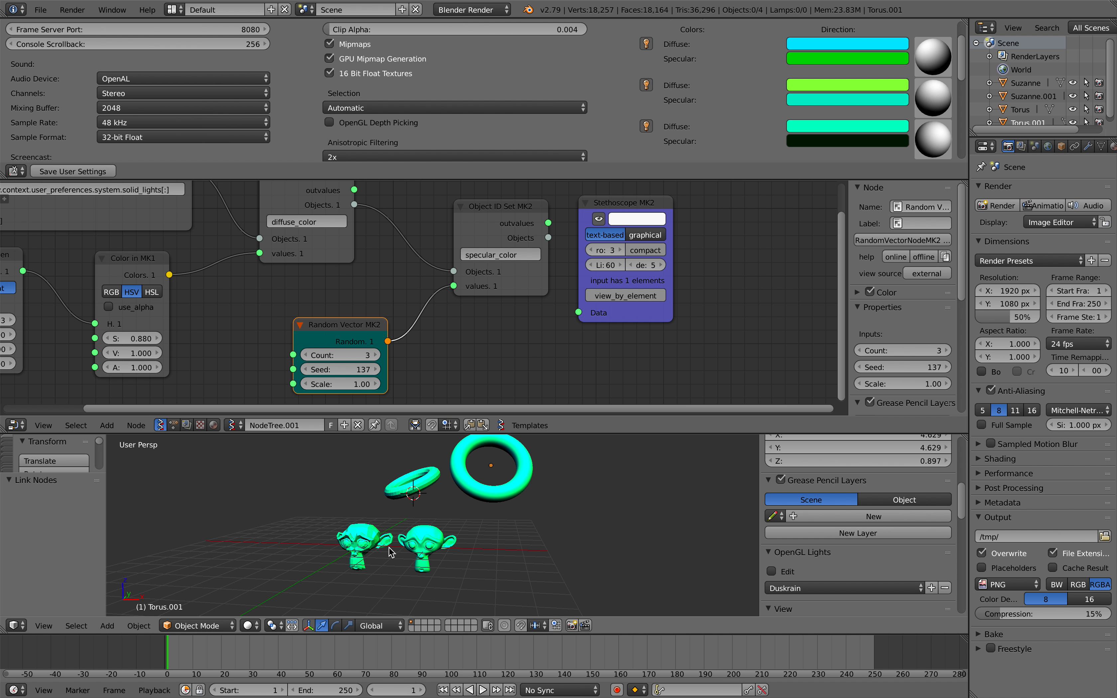
pyautogui.moveTo(382, 552); pyautogui.dragTo(389, 535, button='middle')
pyautogui.moveTo(21, 337); pyautogui.dragTo(103, 341, button='middle')
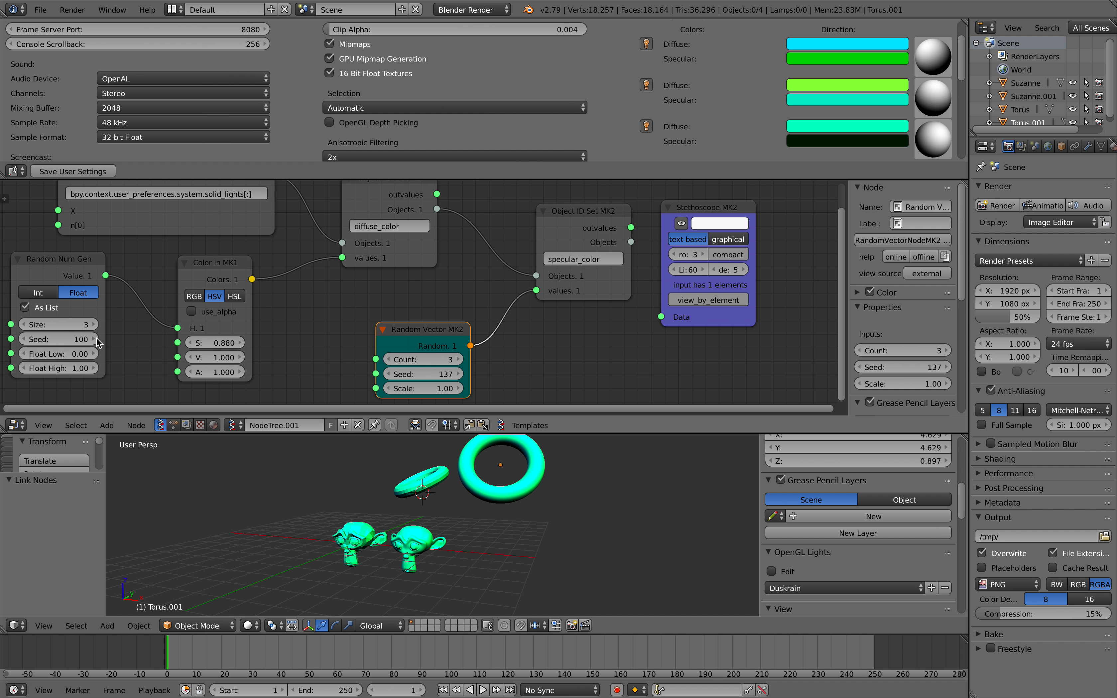
pyautogui.moveTo(69, 339); pyautogui.dragTo(107, 339)
pyautogui.moveTo(422, 374)
pyautogui.mouseDown()
pyautogui.moveTo(462, 374)
pyautogui.moveTo(427, 375)
pyautogui.moveTo(417, 389)
pyautogui.moveTo(430, 372)
pyautogui.mouseUp()
# Move the Stethoscope MK2 aside, duplicate the specular_color node, and connect the original's Objects output to the copy's Objects input.
pyautogui.scroll(-2, 451, 300)
pyautogui.moveTo(543, 308); pyautogui.dragTo(383, 312, button='middle')
pyautogui.moveTo(491, 305); pyautogui.dragTo(593, 321)
pyautogui.click(424, 245)
pyautogui.hotkey('shift', 'd')
pyautogui.click(470, 261)
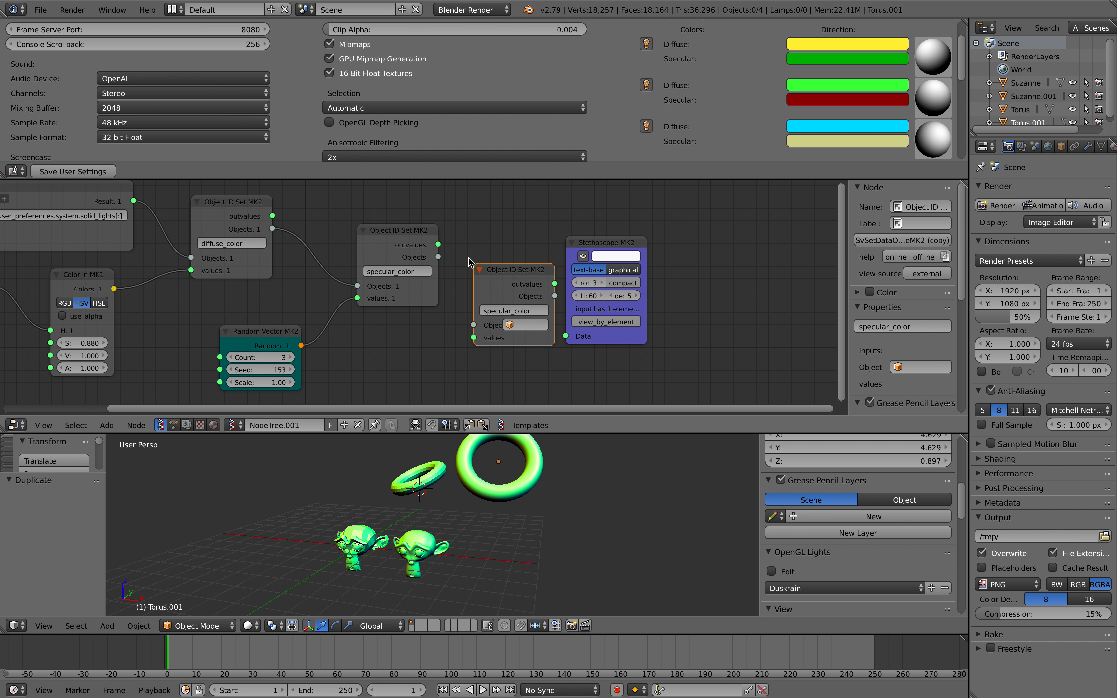
pyautogui.moveTo(438, 257); pyautogui.dragTo(474, 325)
# Set the attribute name of the new Object ID Set MK2 copy to direction.
pyautogui.click(500, 312)
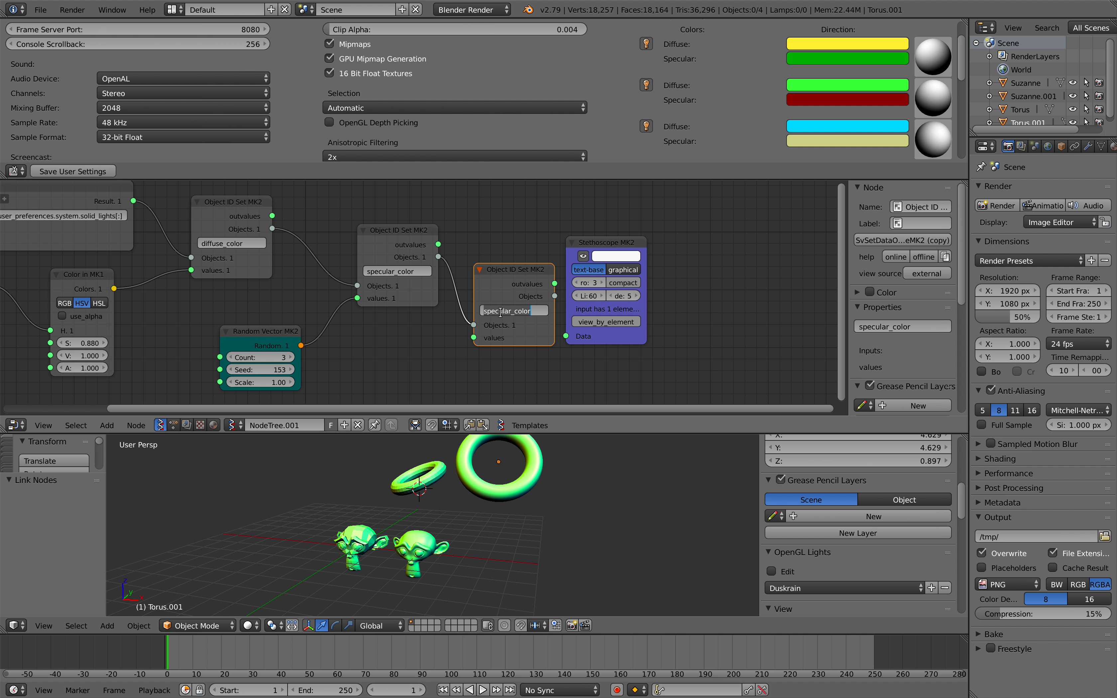
pyautogui.write('directionj')
pyautogui.press('Return')
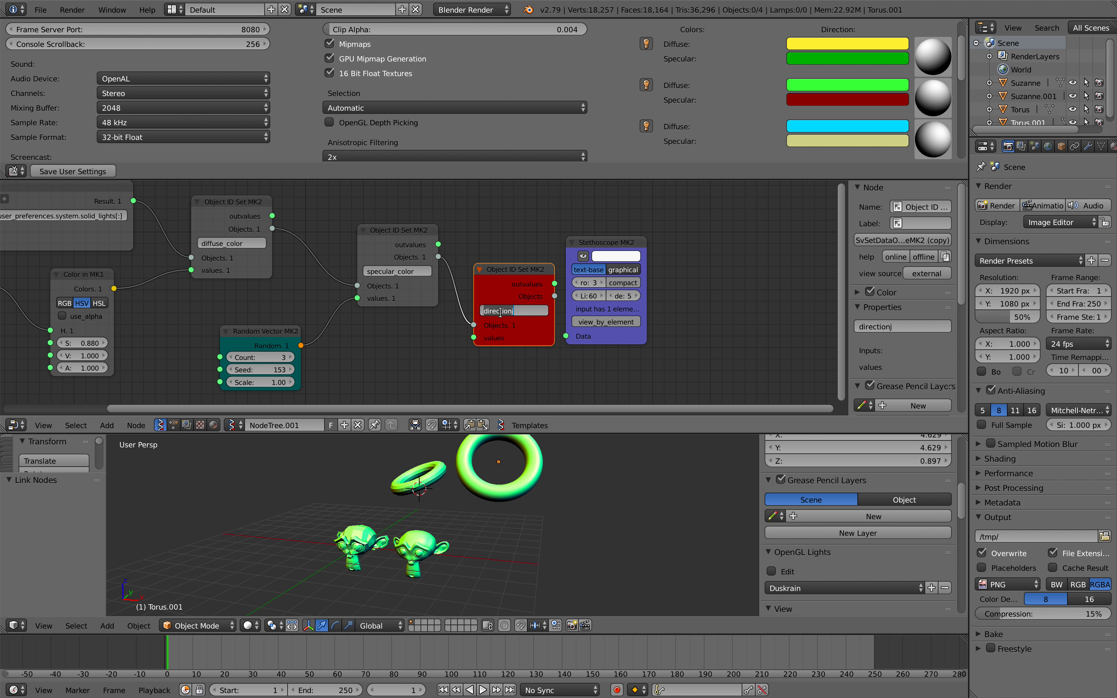
pyautogui.press('Return')
pyautogui.moveTo(505, 319); pyautogui.dragTo(544, 312, button='middle')
# Enlarge the node editor slightly, move the Formula node a little farther from the diffuse_color node, and save the file.
pyautogui.moveTo(583, 179); pyautogui.dragTo(583, 169)
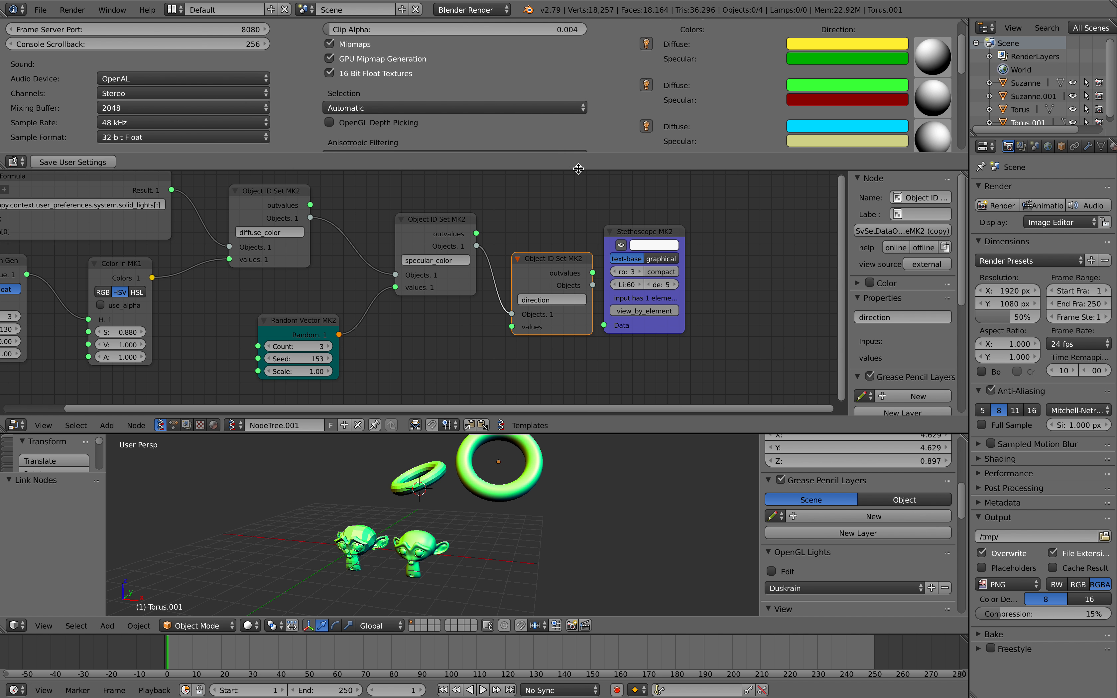
pyautogui.scroll(3, 705, 104)
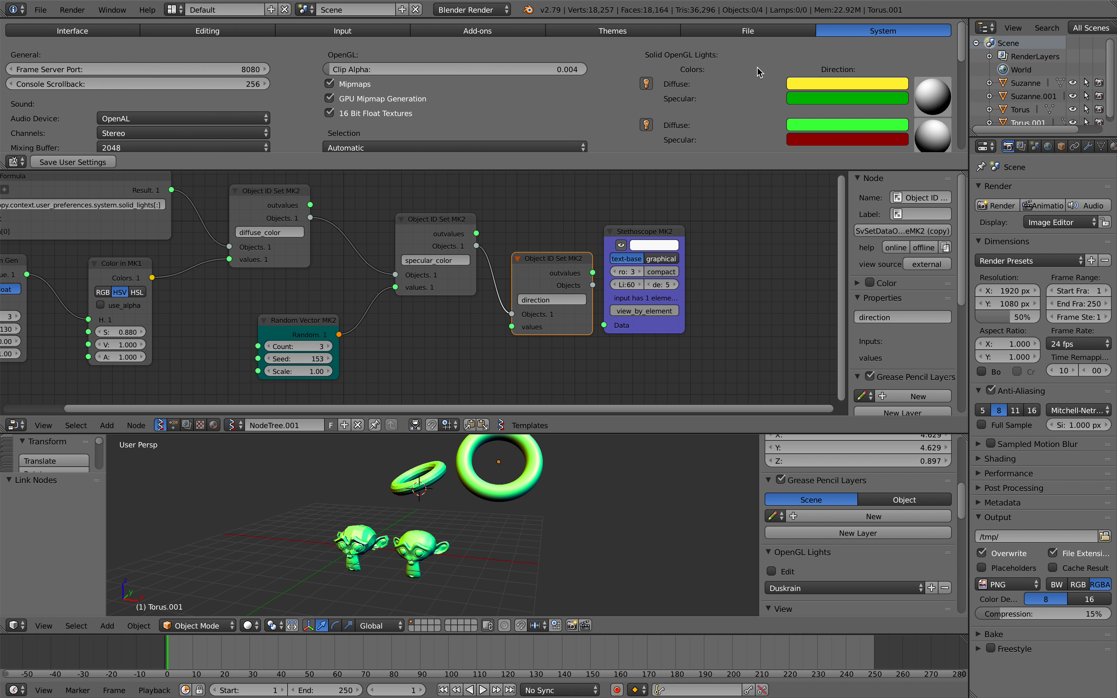
pyautogui.scroll(-2, 759, 72)
pyautogui.moveTo(247, 262); pyautogui.dragTo(347, 268, button='middle')
pyautogui.scroll(-1, 353, 269)
pyautogui.scroll(1, 314, 289)
pyautogui.moveTo(231, 216); pyautogui.dragTo(237, 226, button='middle')
pyautogui.moveTo(232, 203); pyautogui.dragTo(221, 198)
pyautogui.hotkey('ctrl', 's')
pyautogui.moveTo(370, 259); pyautogui.dragTo(345, 256, button='middle')
pyautogui.hotkey('ctrl', 's')
# Move Random Vector MK2 below the diffuse_color node, duplicate it, and connect the copy's Random output to the direction node's values input.
pyautogui.click(383, 339)
pyautogui.moveTo(382, 338); pyautogui.dragTo(357, 321)
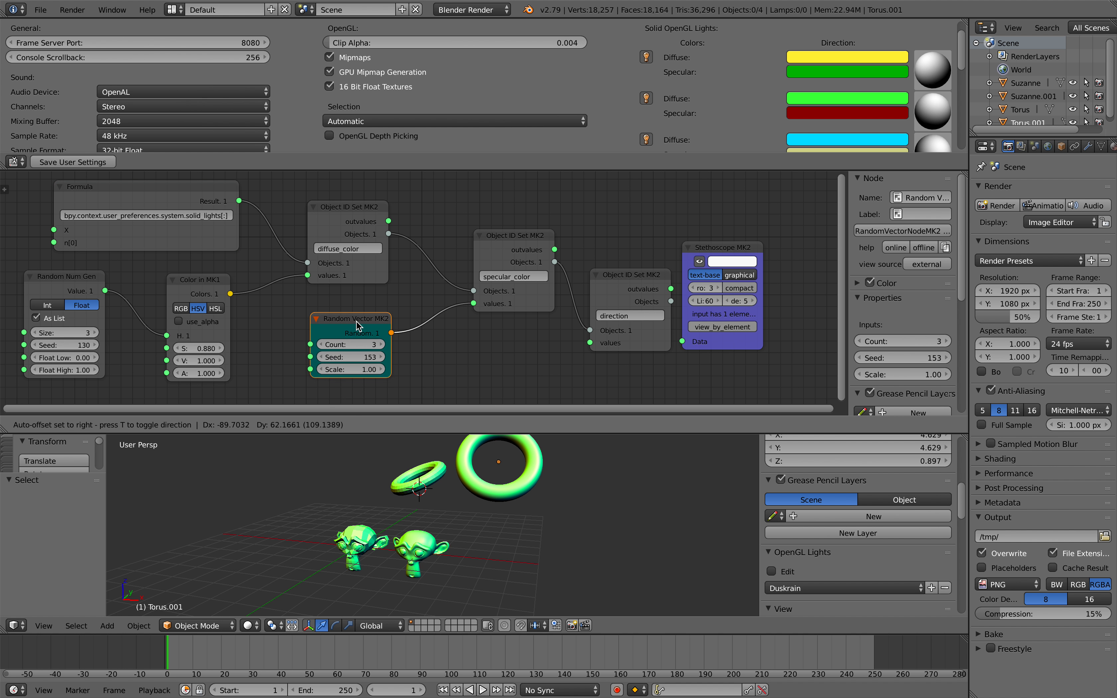
pyautogui.hotkey('shift', 'd')
pyautogui.click(506, 363)
pyautogui.moveTo(509, 363); pyautogui.dragTo(521, 362)
pyautogui.moveTo(591, 347); pyautogui.dragTo(590, 343)
# Try different seeds on the Random Vector MK2 driving the light direction, ending at 277, and save the file.
pyautogui.moveTo(471, 359); pyautogui.dragTo(505, 373)
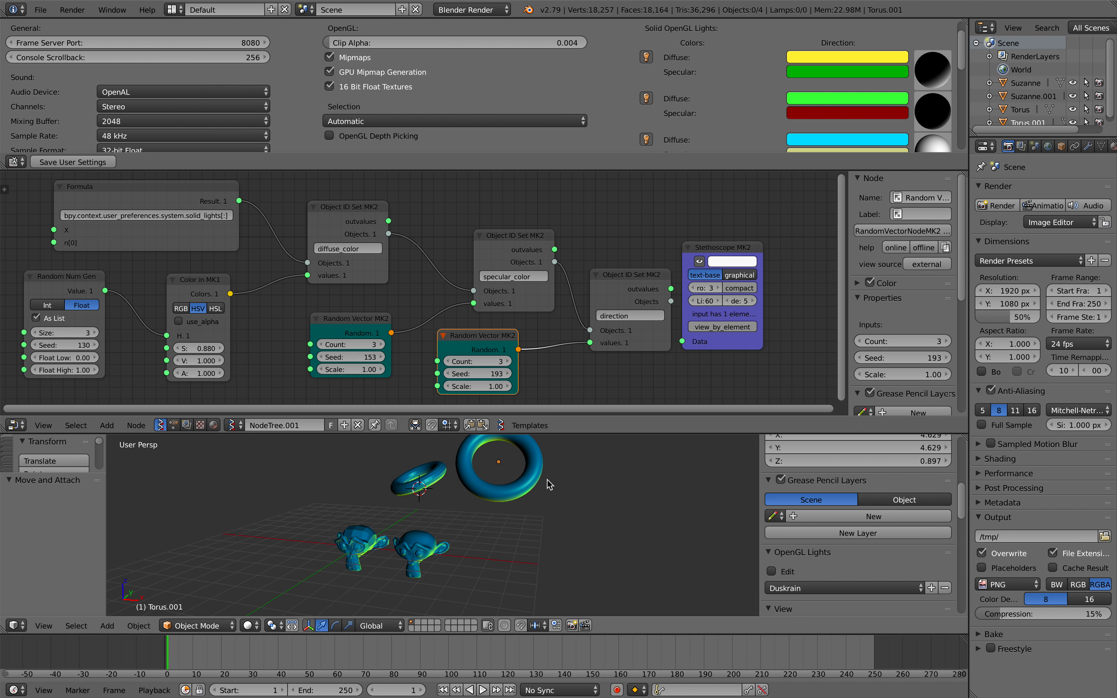
pyautogui.keyDown('shift'); pyautogui.moveTo(541, 478); pyautogui.dragTo(548, 492, button='middle'); pyautogui.keyUp('shift')
pyautogui.hotkey('ctrl', 's')
pyautogui.click(544, 492)
pyautogui.moveTo(449, 373); pyautogui.dragTo(485, 358)
pyautogui.moveTo(483, 499); pyautogui.dragTo(474, 514, button='middle')
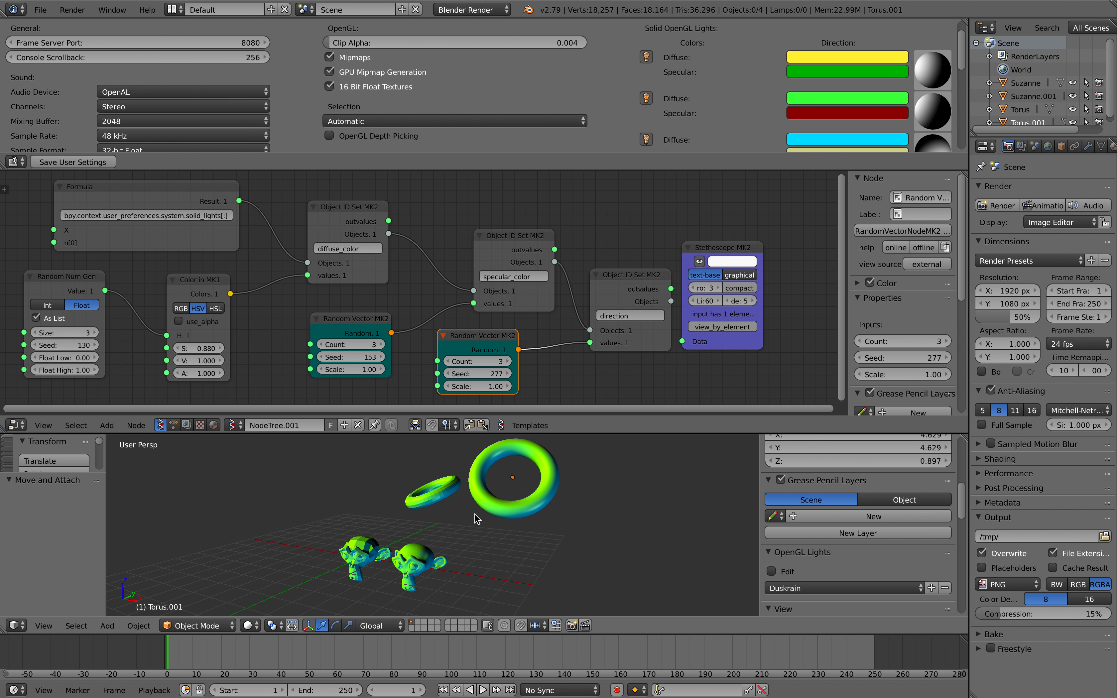
# Add an OpenGL Lights preset named greenish from the current light setup.
pyautogui.scroll(-3, 893, 542)
pyautogui.click(932, 535)
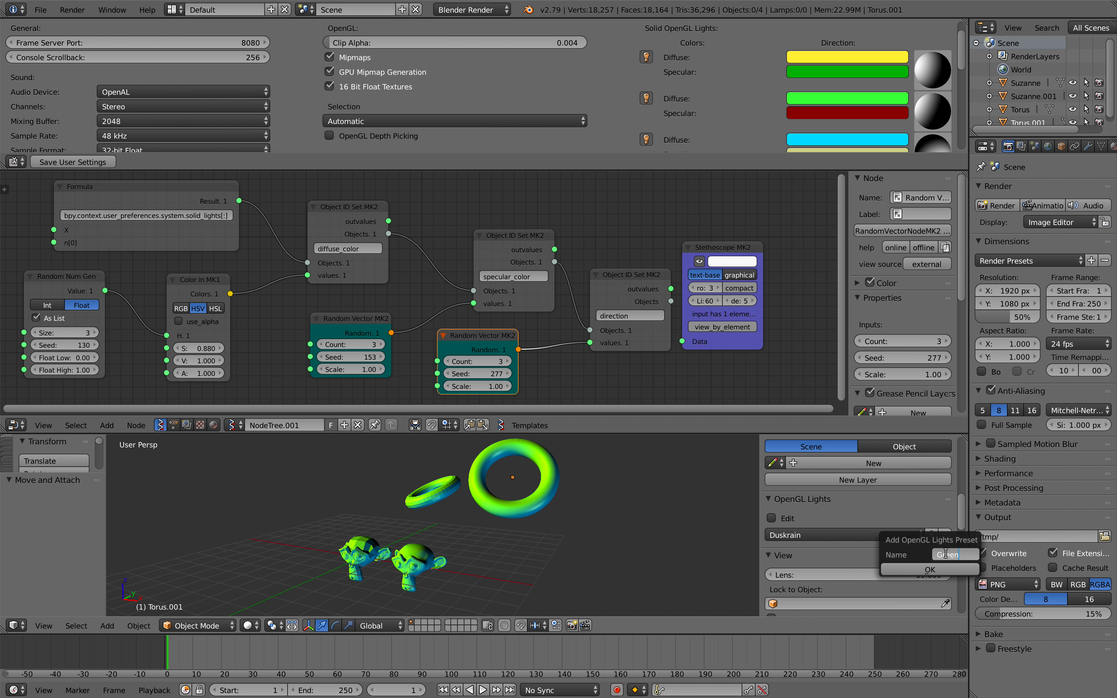
pyautogui.click(963, 571)
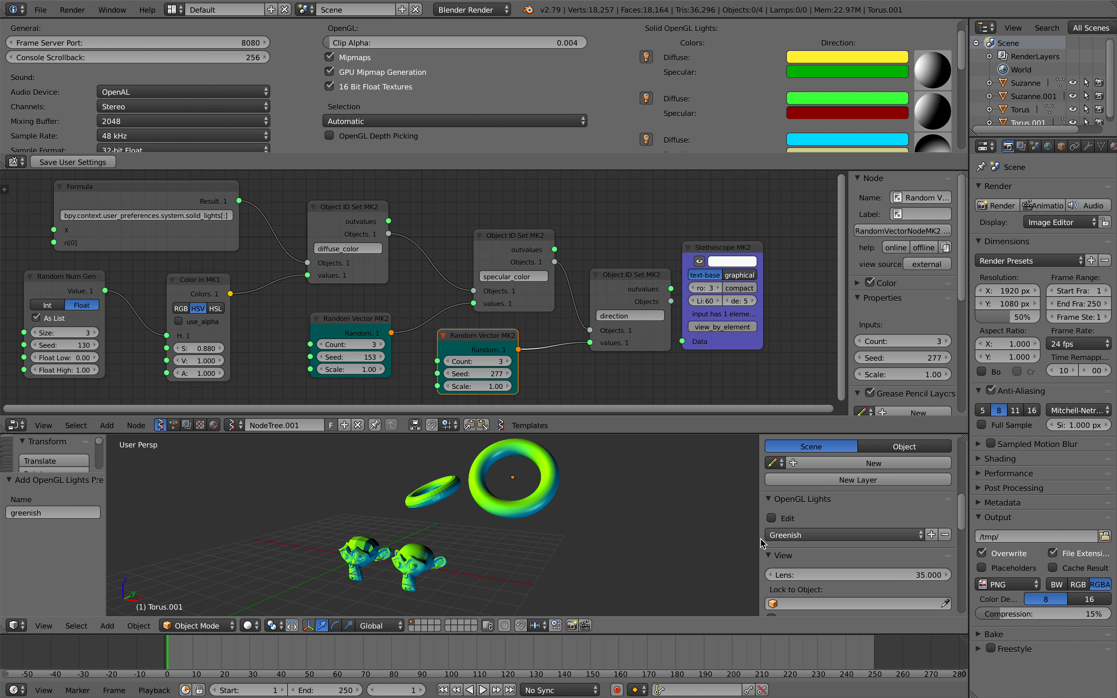
# Close blender_soft.py in Sublime Text and preview greenish.py from the opengl_lights_presets folder in Finder to examine its light values.
pyautogui.press('super+Tab')
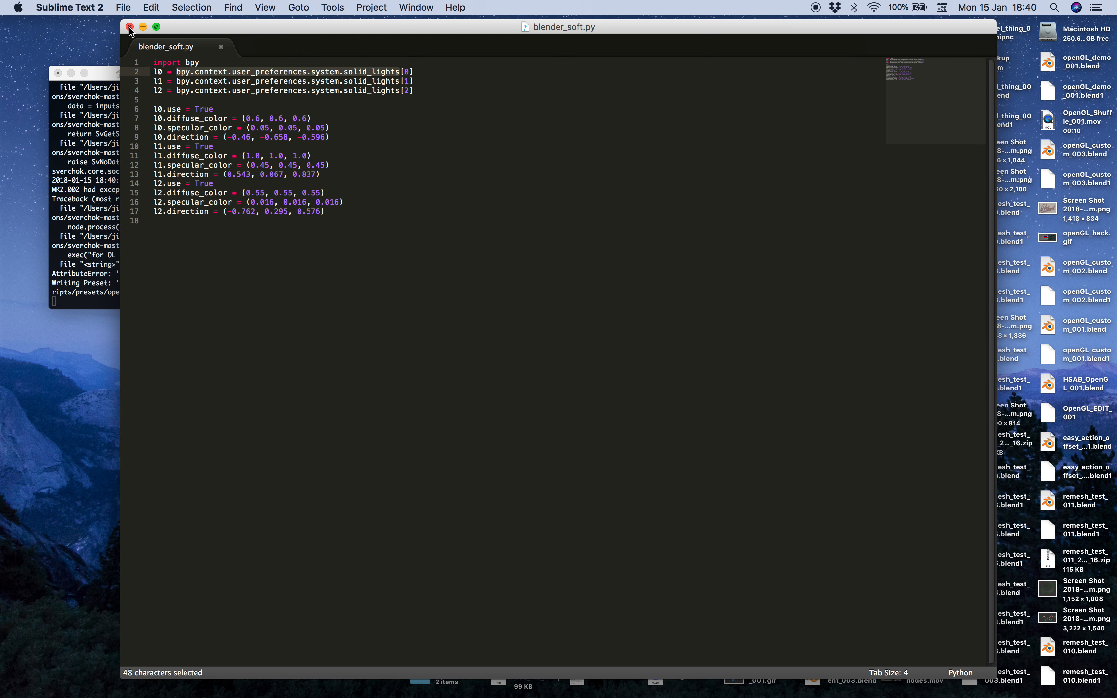
pyautogui.click(130, 26)
pyautogui.click(558, 347)
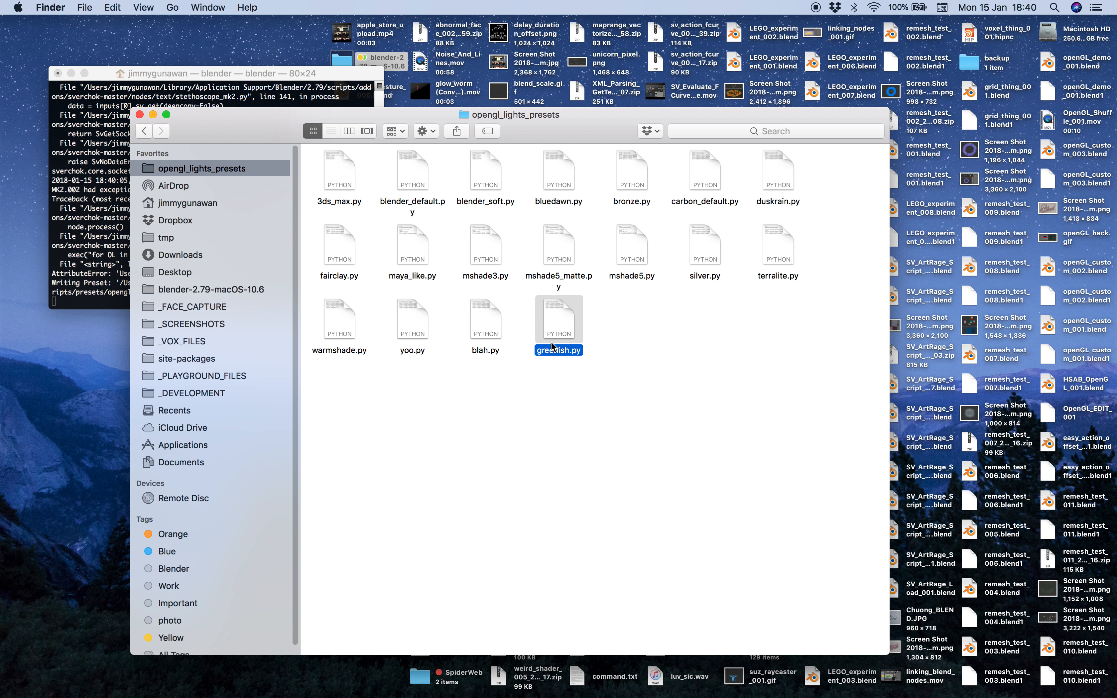
pyautogui.press('space')
pyautogui.moveTo(595, 249); pyautogui.dragTo(534, 245)
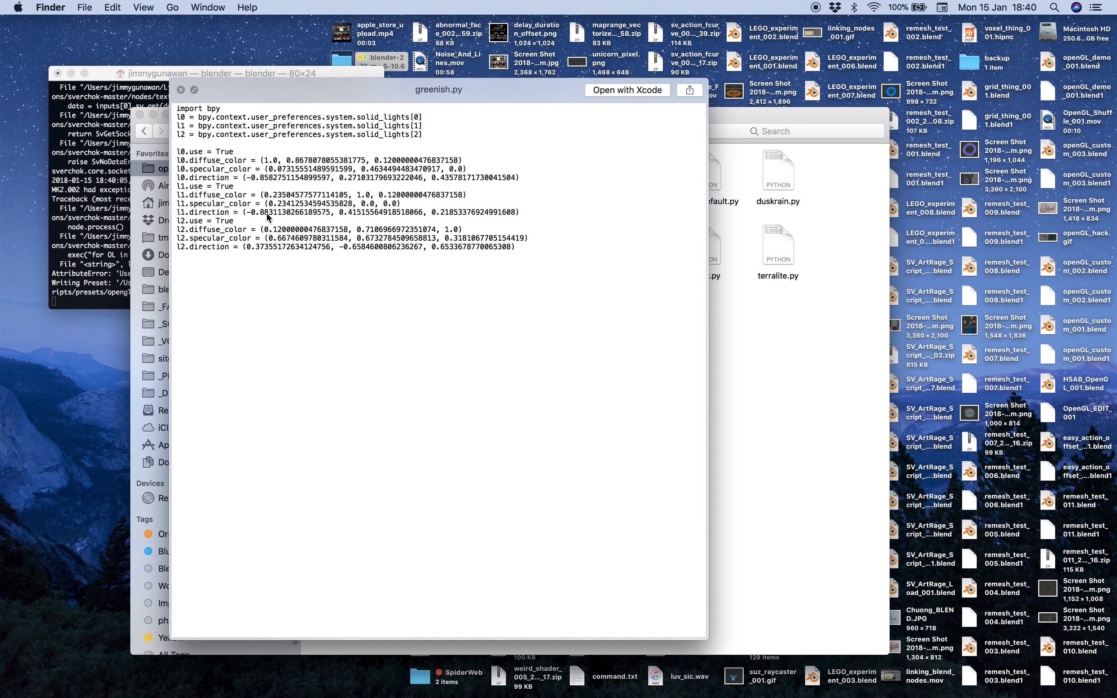
# Switch to the browser, examine the OpenGL Lights add-on source code and its preset definitions, and return to Blender.
pyautogui.hotkey('ctrl', 'Right')
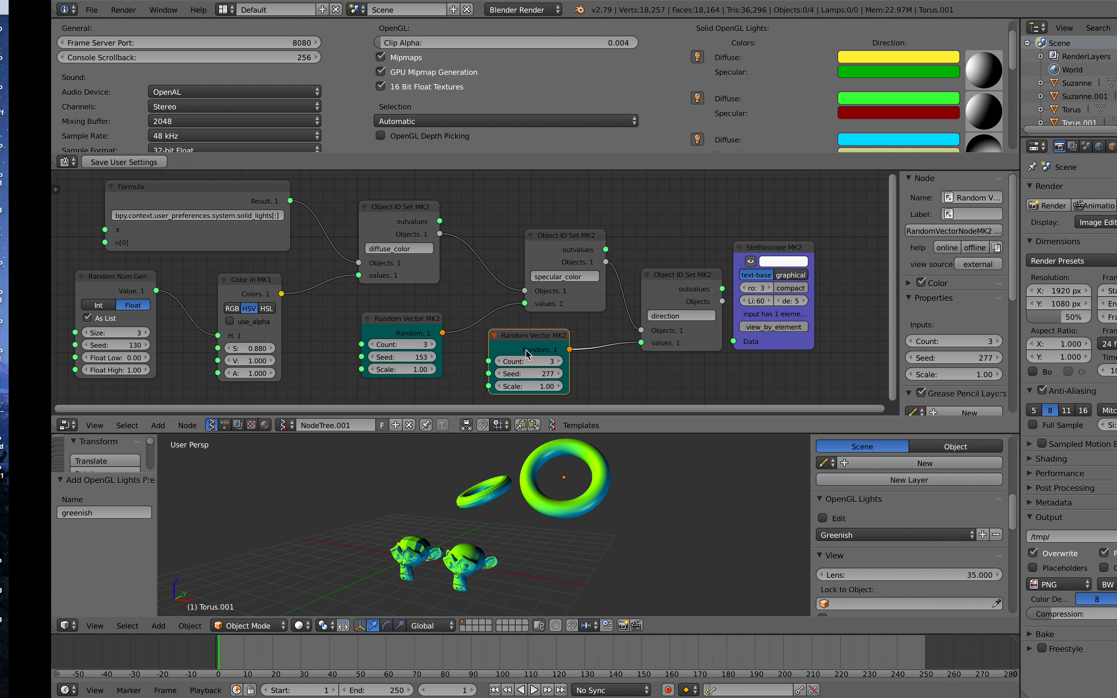
pyautogui.hotkey('ctrl', 'Right')
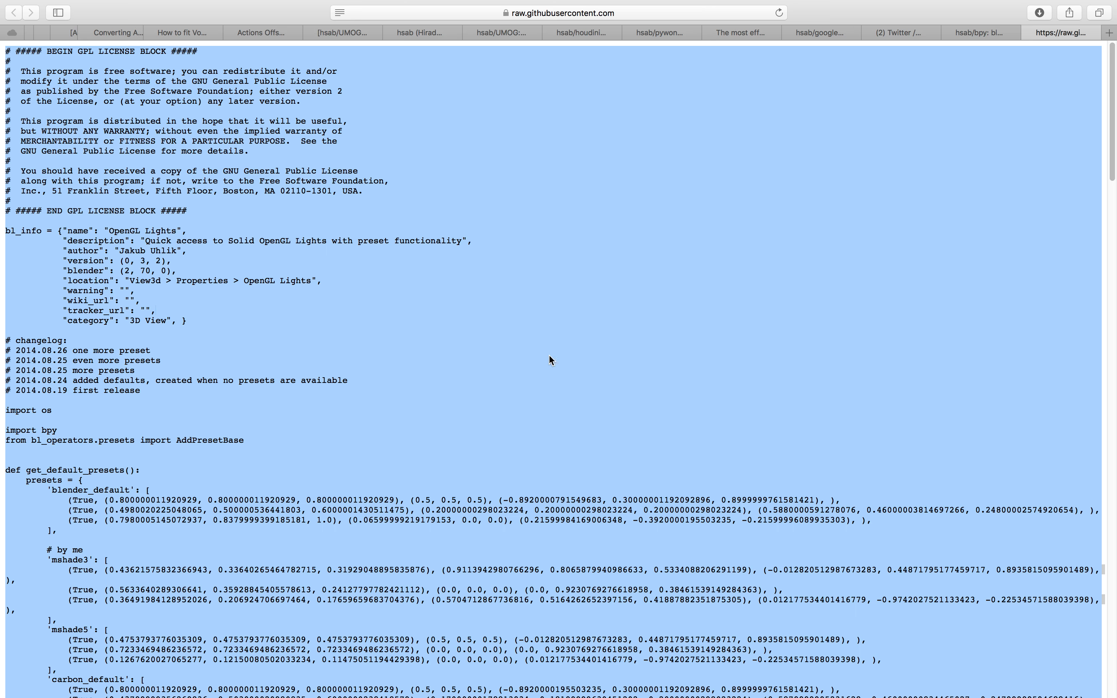
pyautogui.click(272, 219)
pyautogui.scroll(-6, 165, 222)
pyautogui.scroll(-20, 177, 249)
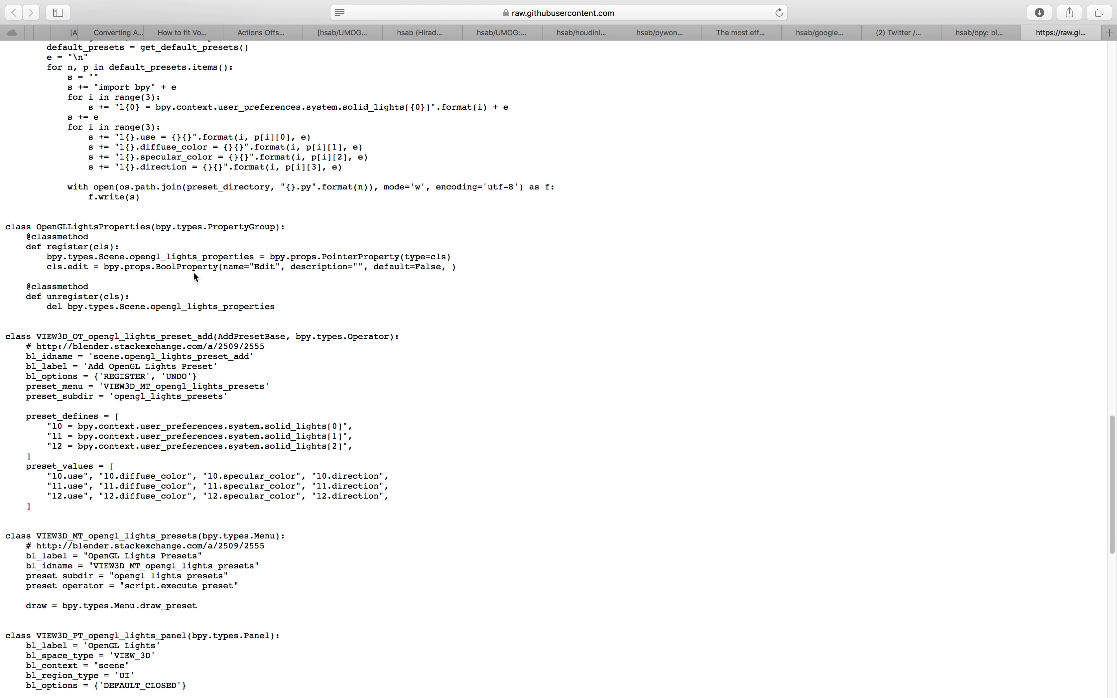
pyautogui.scroll(20, 207, 311)
pyautogui.scroll(-15, 206, 312)
pyautogui.scroll(-5, 205, 321)
pyautogui.scroll(20, 240, 318)
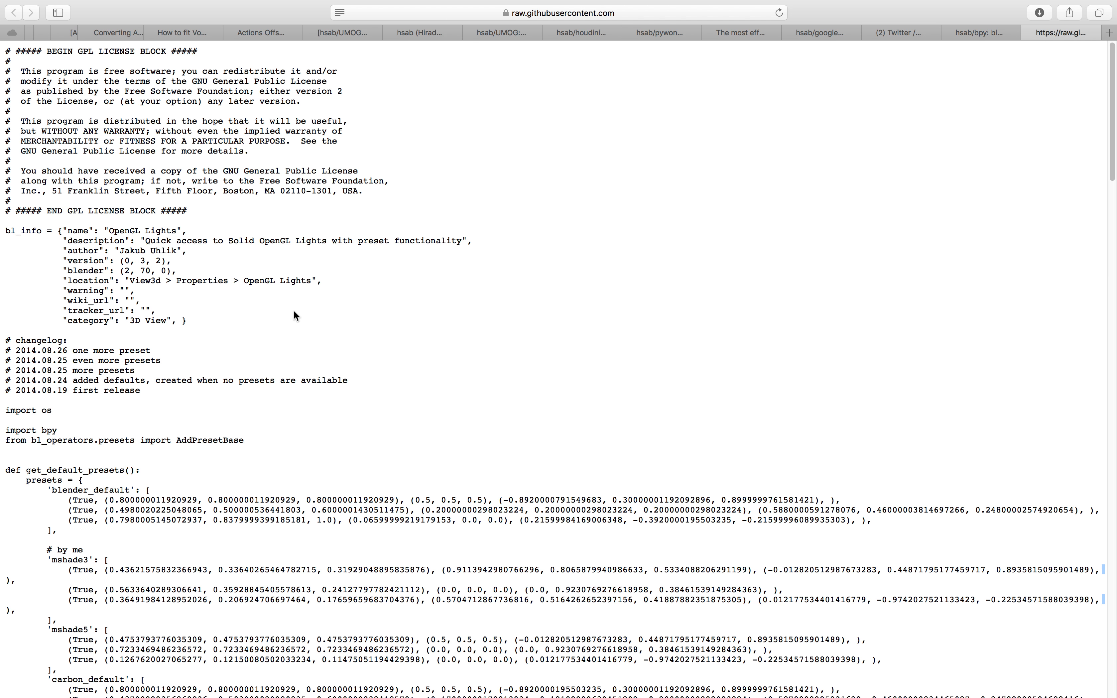
pyautogui.hotkey('ctrl', 'Left')
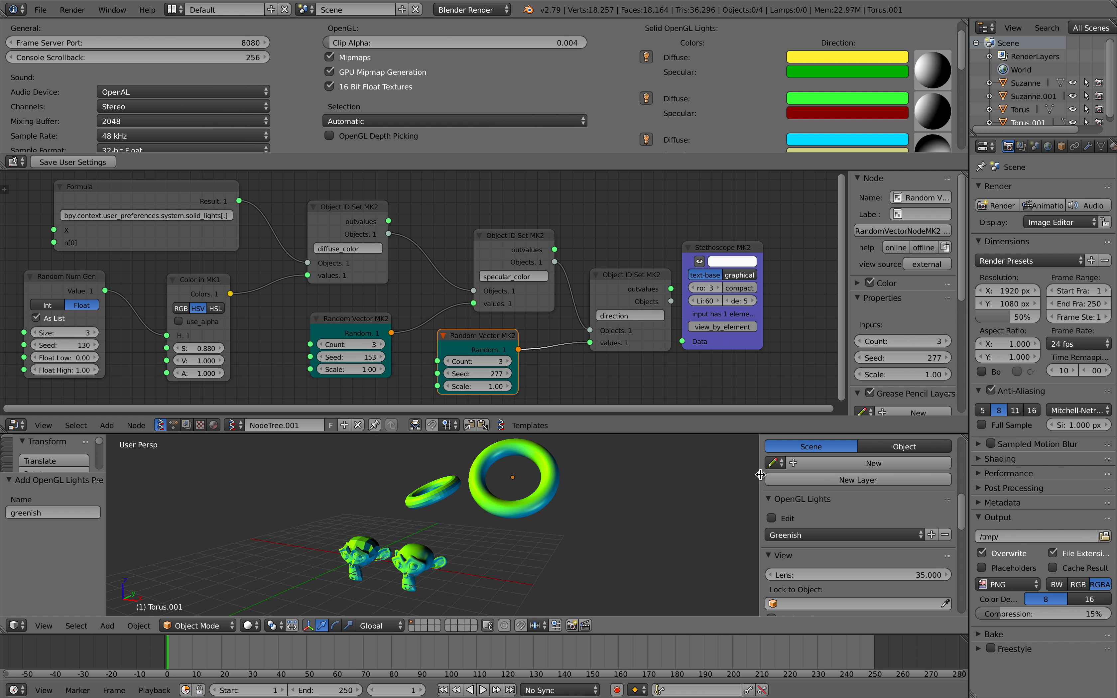
# Widen the 3D view's properties region and look at the Shading options.
pyautogui.moveTo(761, 475); pyautogui.dragTo(743, 475)
pyautogui.scroll(-10, 813, 587)
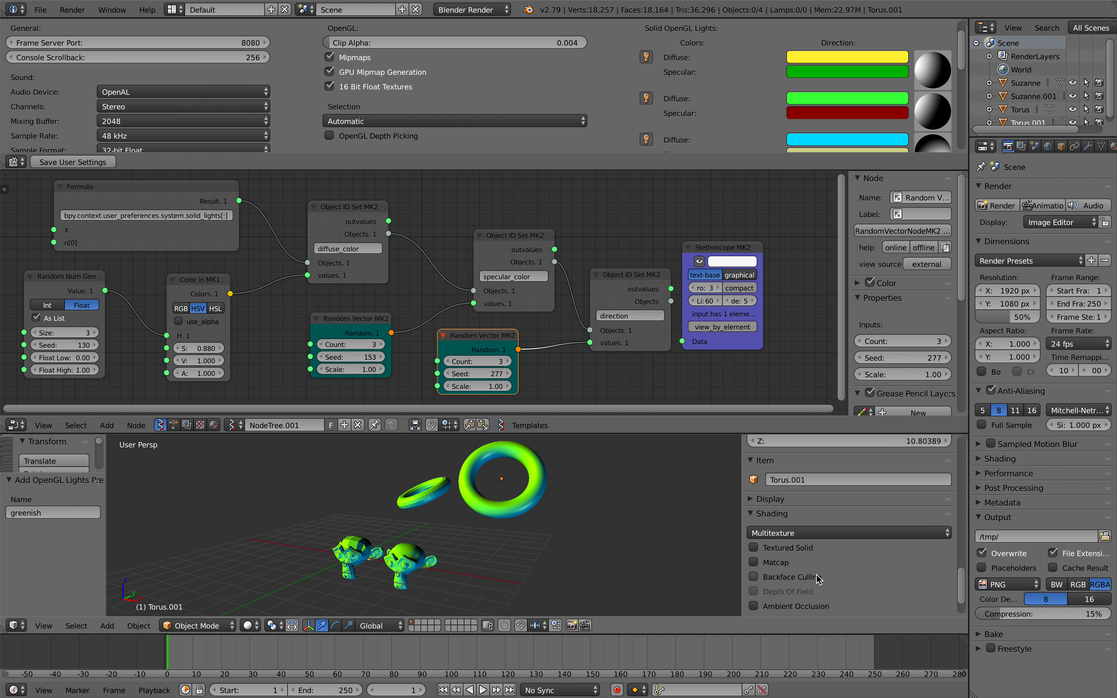
pyautogui.scroll(-1, 817, 580)
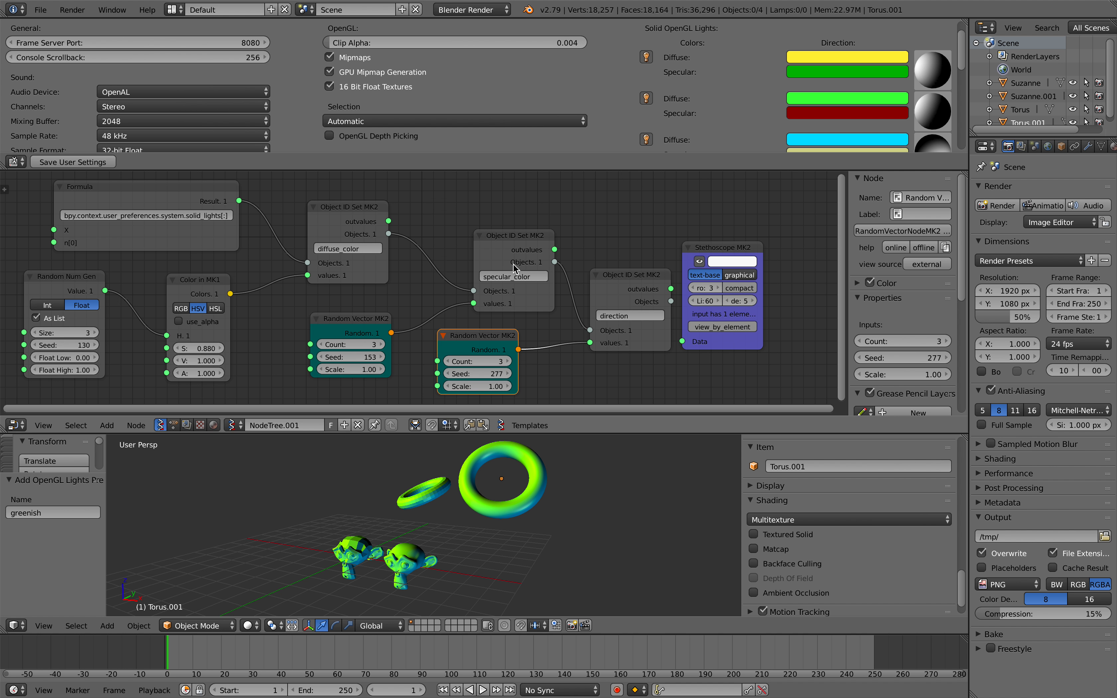
# Set the seeds to 142 for the Random Num Gen, 197 for the specular Random Vector and 383 for the direction Random Vector.
pyautogui.moveTo(515, 255); pyautogui.dragTo(513, 249, button='middle')
pyautogui.moveTo(475, 367); pyautogui.dragTo(494, 368)
pyautogui.moveTo(475, 368); pyautogui.dragTo(496, 368)
pyautogui.moveTo(348, 350); pyautogui.dragTo(368, 351)
pyautogui.moveTo(53, 340); pyautogui.dragTo(64, 340)
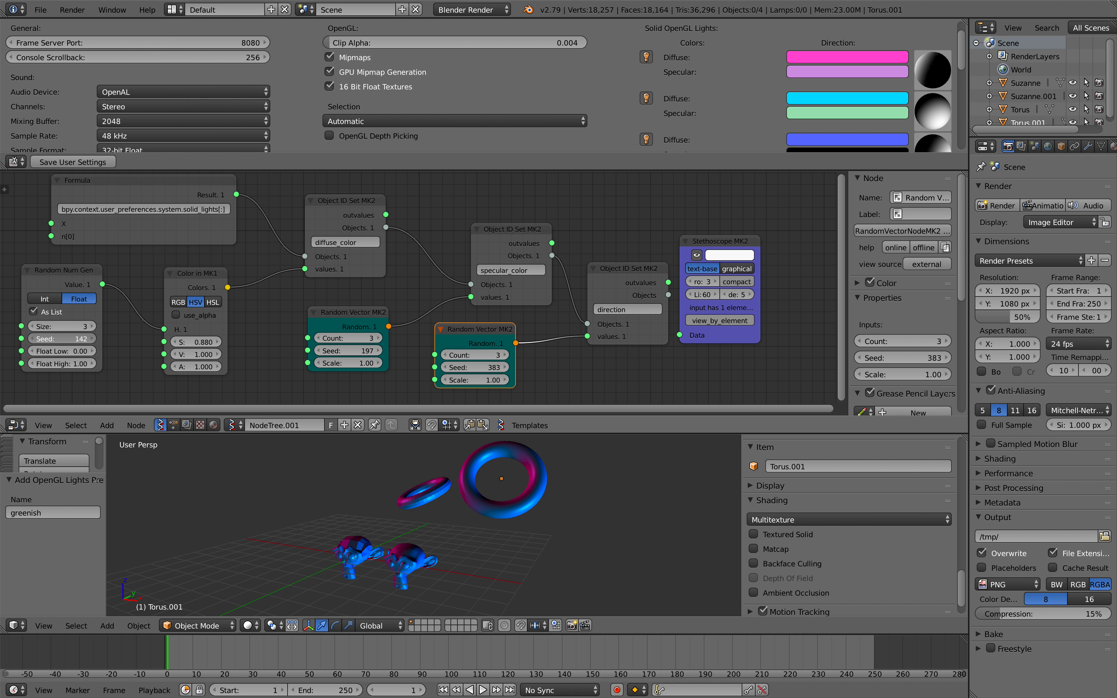
# Add an OpenGL Lights preset named pinkblue from the current light setup.
pyautogui.moveTo(362, 563); pyautogui.dragTo(372, 565, button='middle')
pyautogui.scroll(-8, 926, 552)
pyautogui.scroll(8, 835, 522)
pyautogui.click(930, 543)
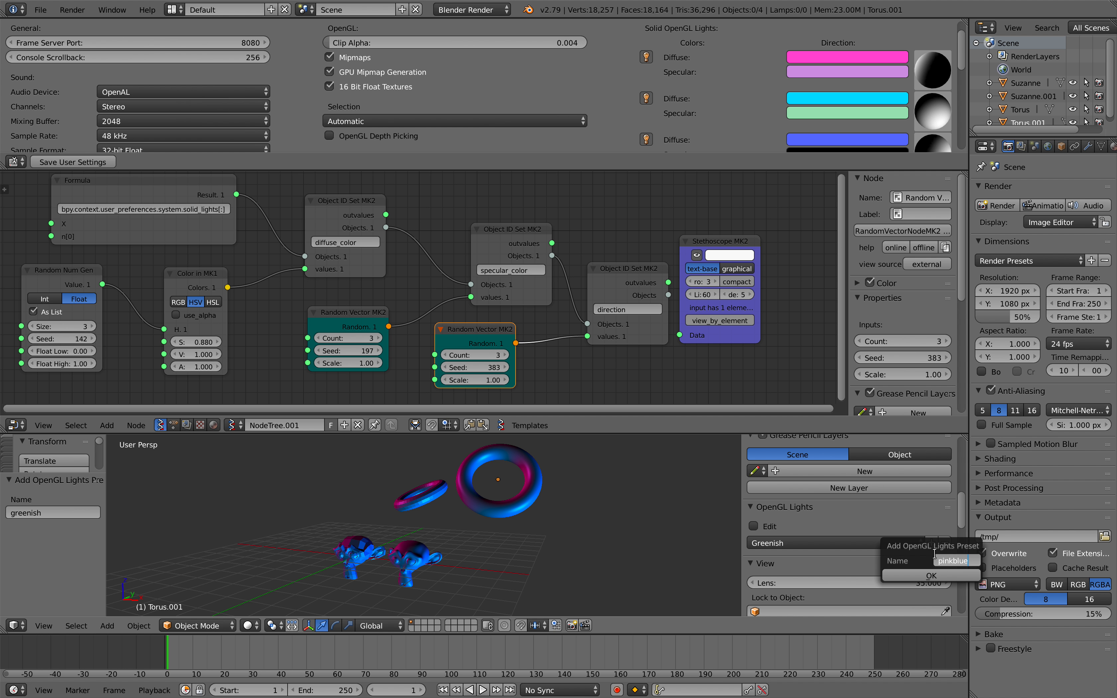
pyautogui.click(932, 575)
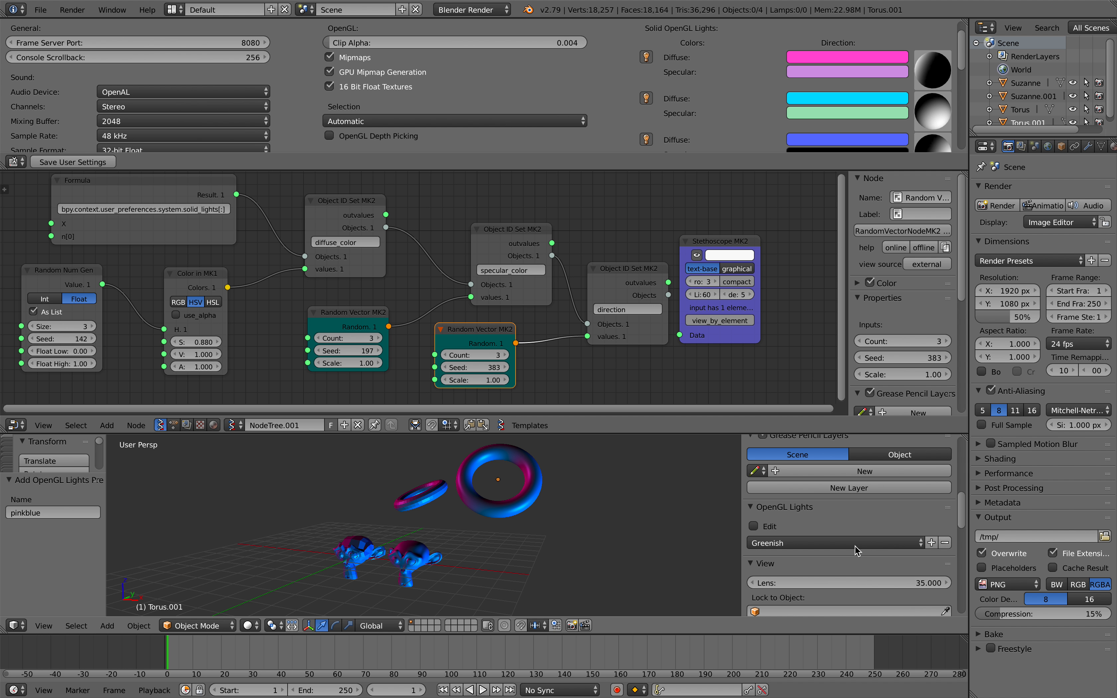
# Switch to Finder, close the greenish.py preview and look through the preset files in the opengl_lights_presets folder.
pyautogui.hotkey('ctrl', 'Left')
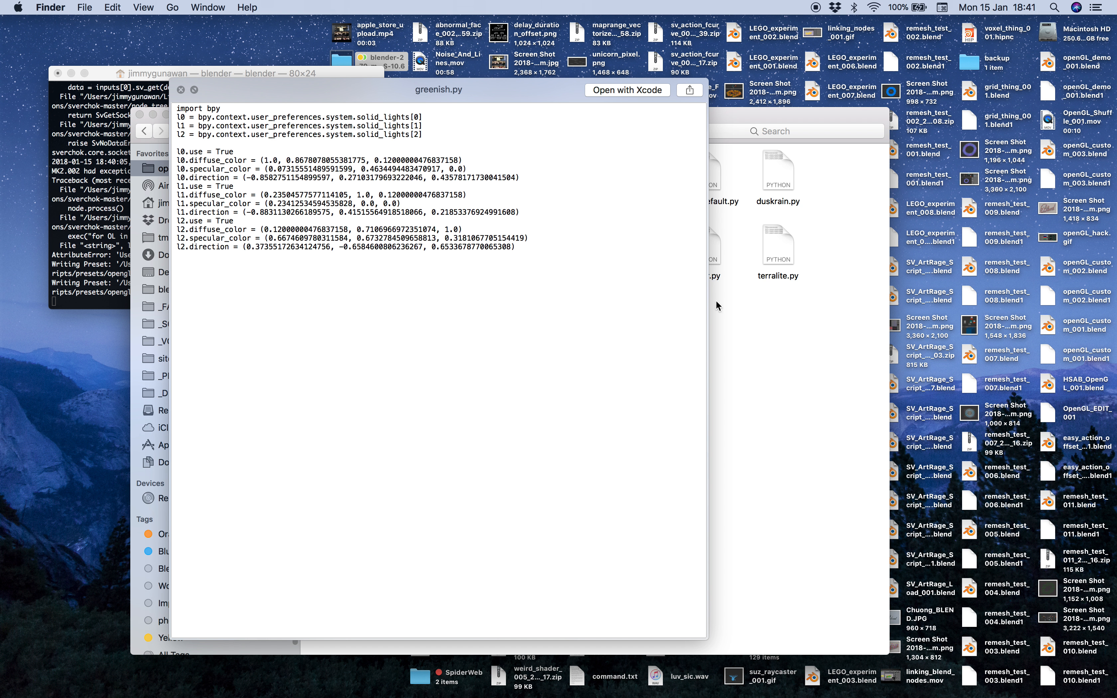
pyautogui.click(744, 314)
pyautogui.click(253, 260)
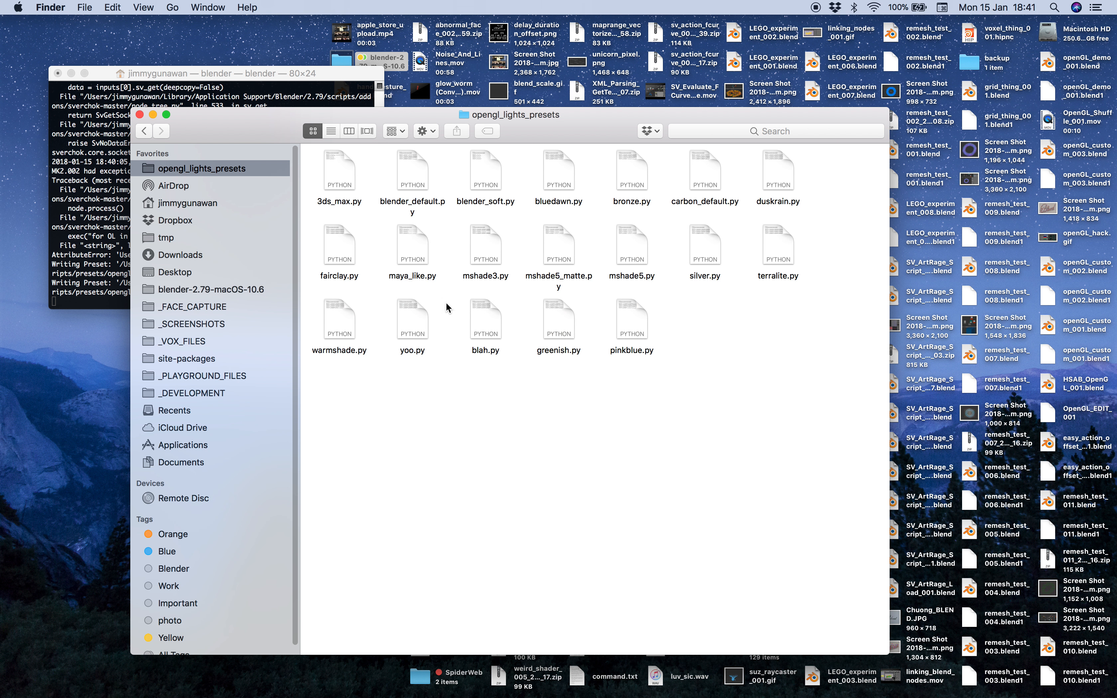
pyautogui.moveTo(789, 400); pyautogui.dragTo(309, 146)
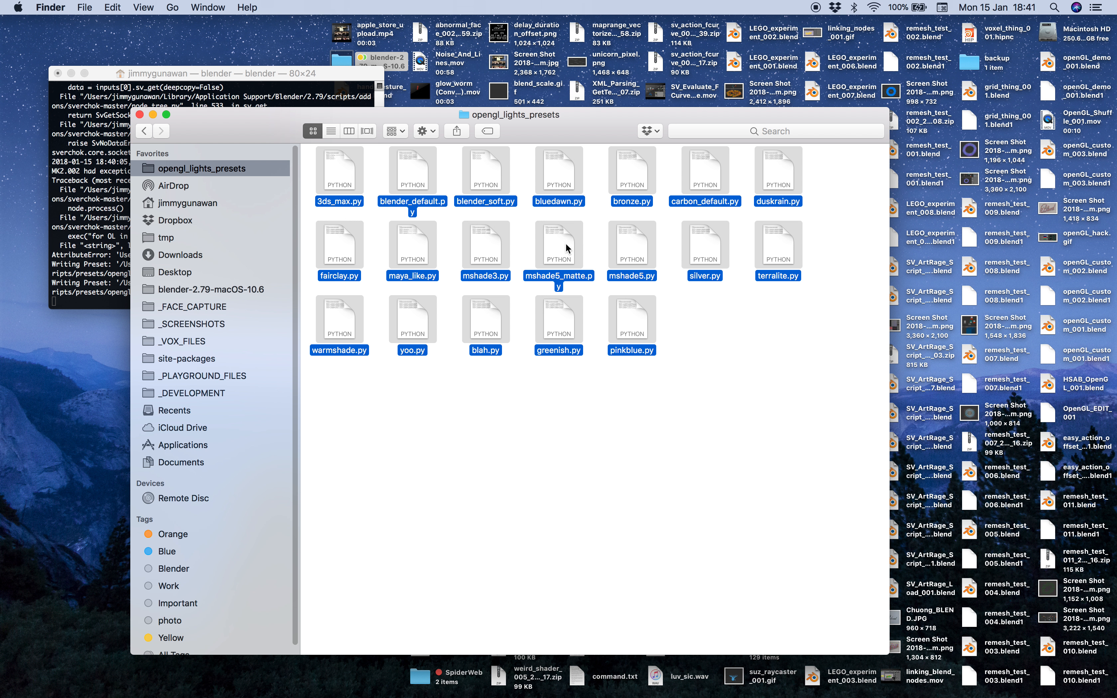
pyautogui.click(789, 375)
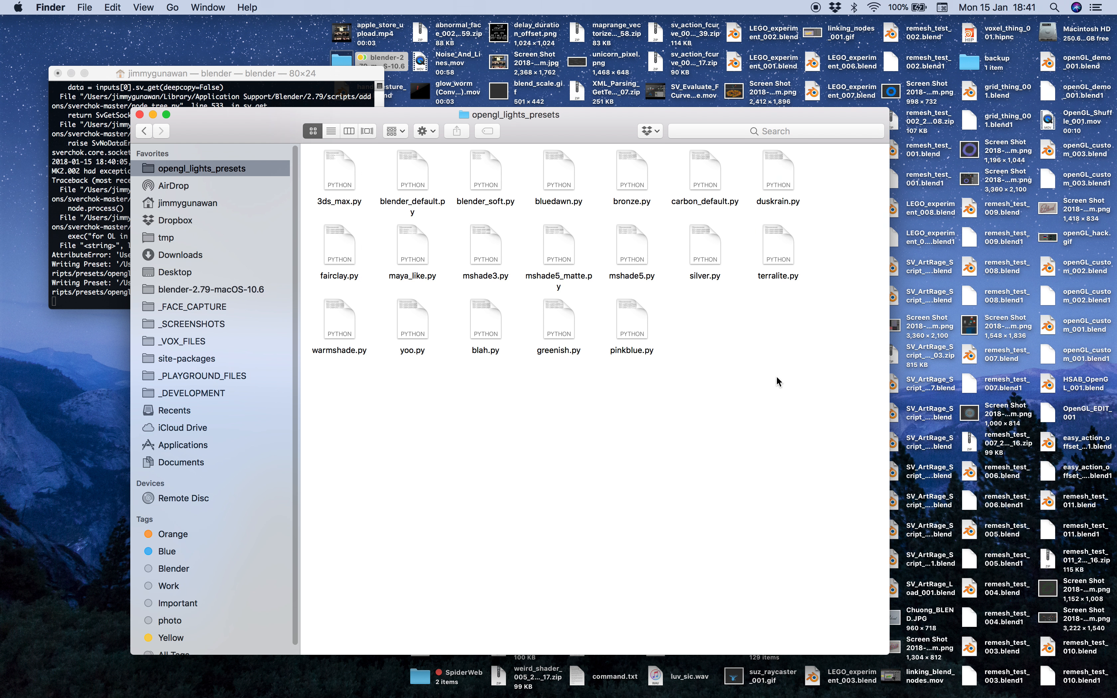
# Return to Blender, apply the Blah OpenGL Lights preset to the scene and switch back to Pinkblue.
pyautogui.hotkey('ctrl', 'Right')
pyautogui.scroll(-1, 878, 539)
pyautogui.scroll(-5, 878, 539)
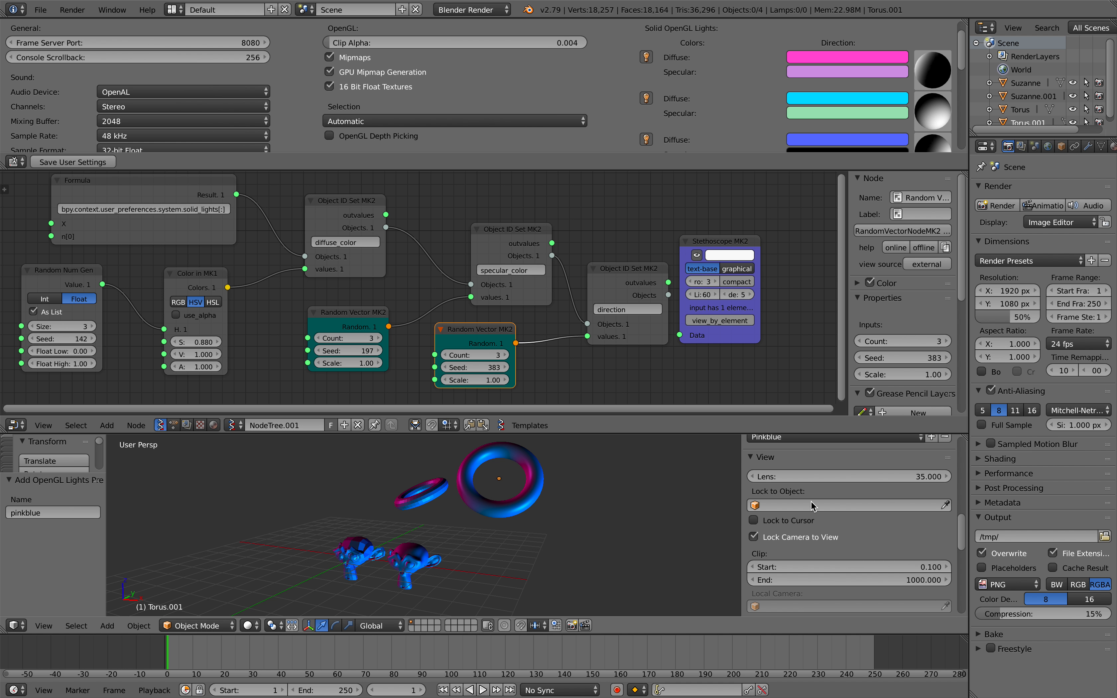
pyautogui.scroll(3, 806, 508)
pyautogui.click(803, 490)
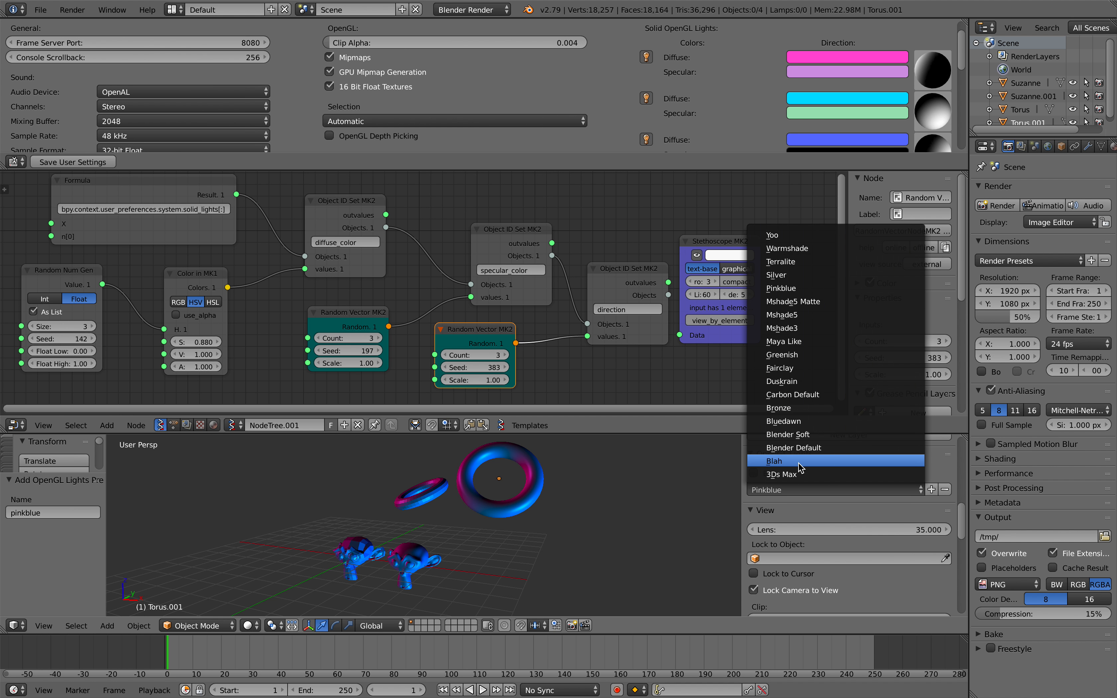
pyautogui.click(799, 462)
pyautogui.click(797, 487)
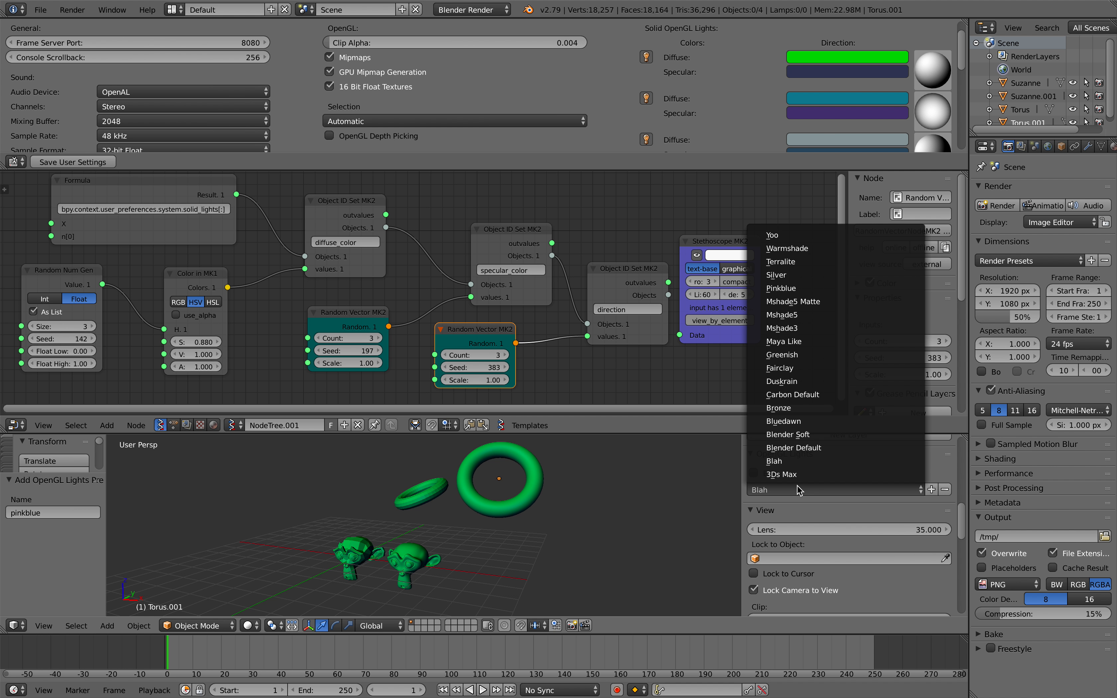
pyautogui.click(821, 288)
pyautogui.moveTo(656, 490); pyautogui.dragTo(604, 497, button='middle')
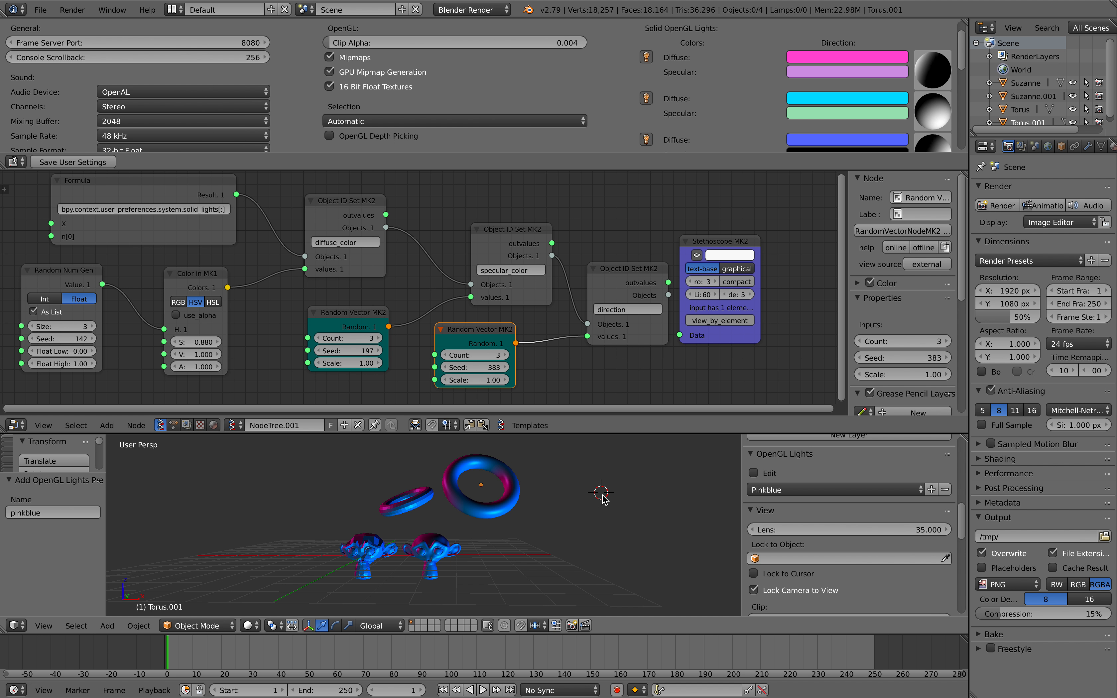
# Maximize the 3D view to examine the lit monkeys and toruses, and restore the previous screen layout.
pyautogui.hotkey('shift', 'space')
pyautogui.scroll(5, 602, 495)
pyautogui.moveTo(603, 468); pyautogui.dragTo(595, 403, button='middle')
pyautogui.moveTo(597, 306); pyautogui.dragTo(568, 310, button='middle')
pyautogui.hotkey('shift', 'a')
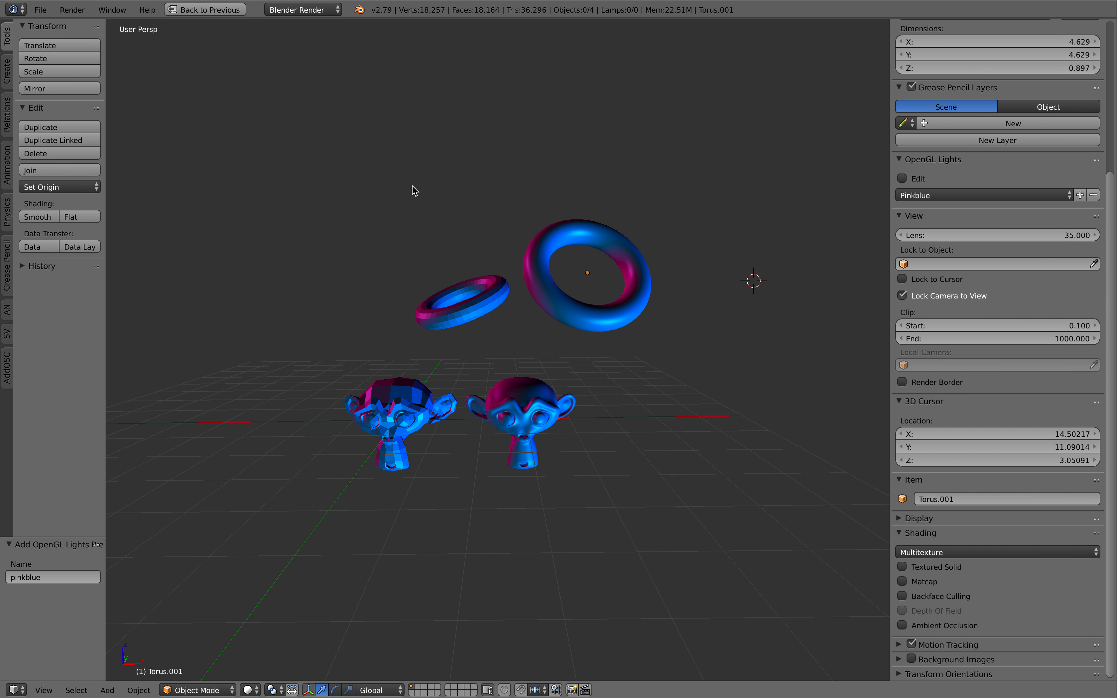
pyautogui.click(222, 9)
# Try the Blender Default OpenGL Lights preset and settle on the Duskrain preset.
pyautogui.scroll(-2, 818, 554)
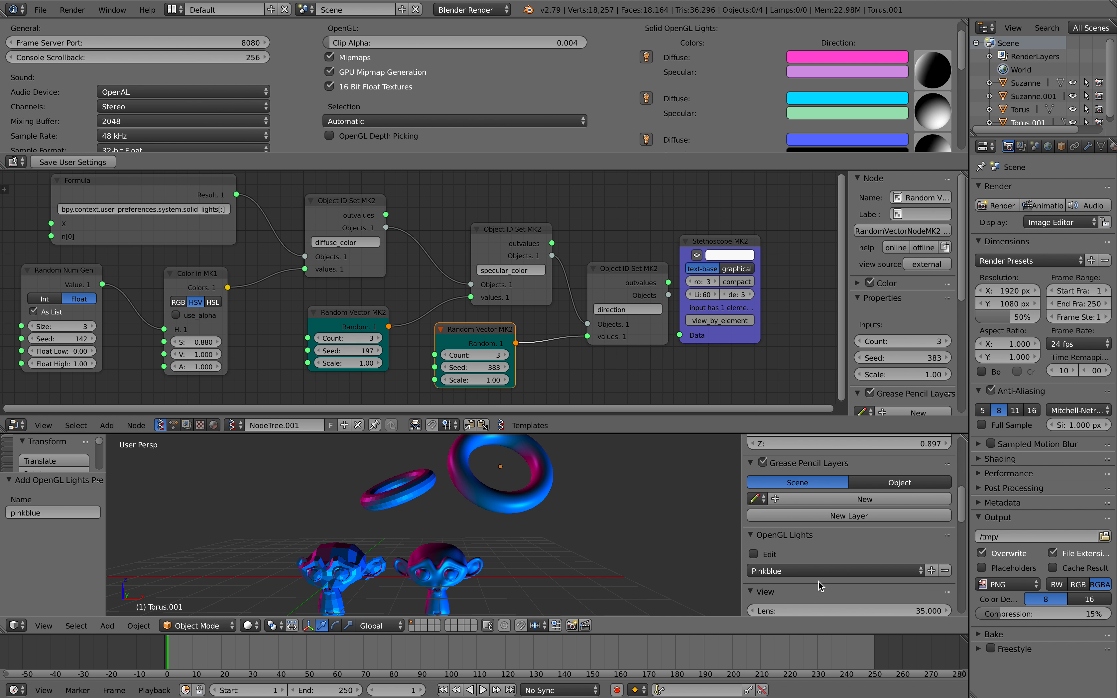
pyautogui.click(817, 571)
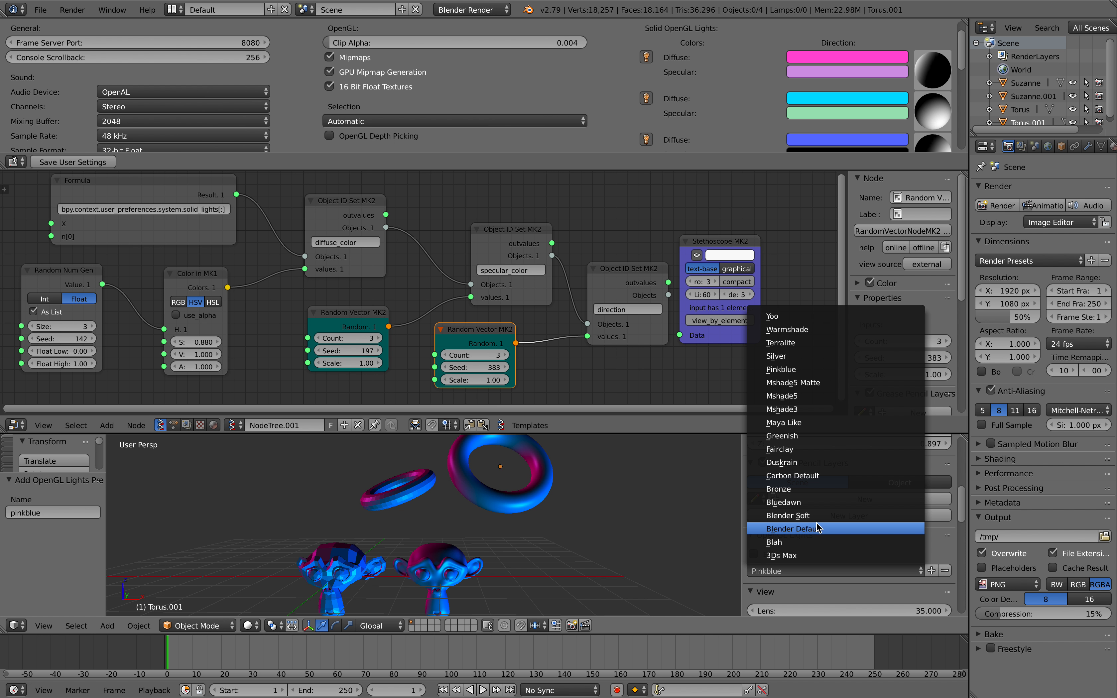
pyautogui.click(784, 528)
pyautogui.moveTo(720, 531); pyautogui.dragTo(608, 550, button='middle')
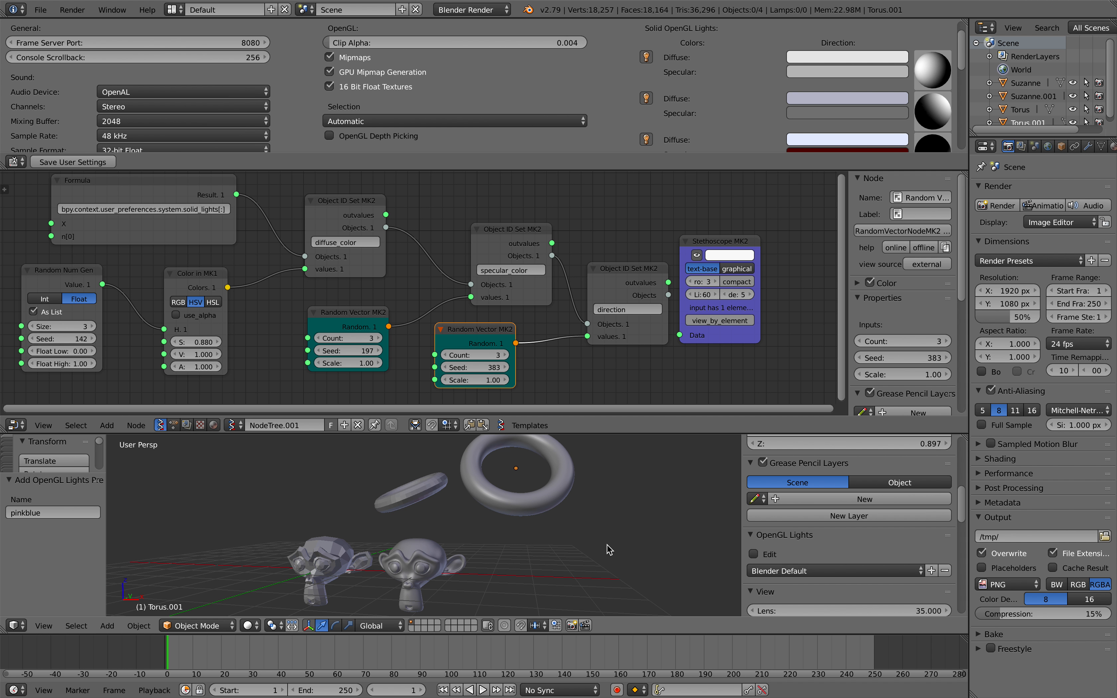
pyautogui.click(779, 571)
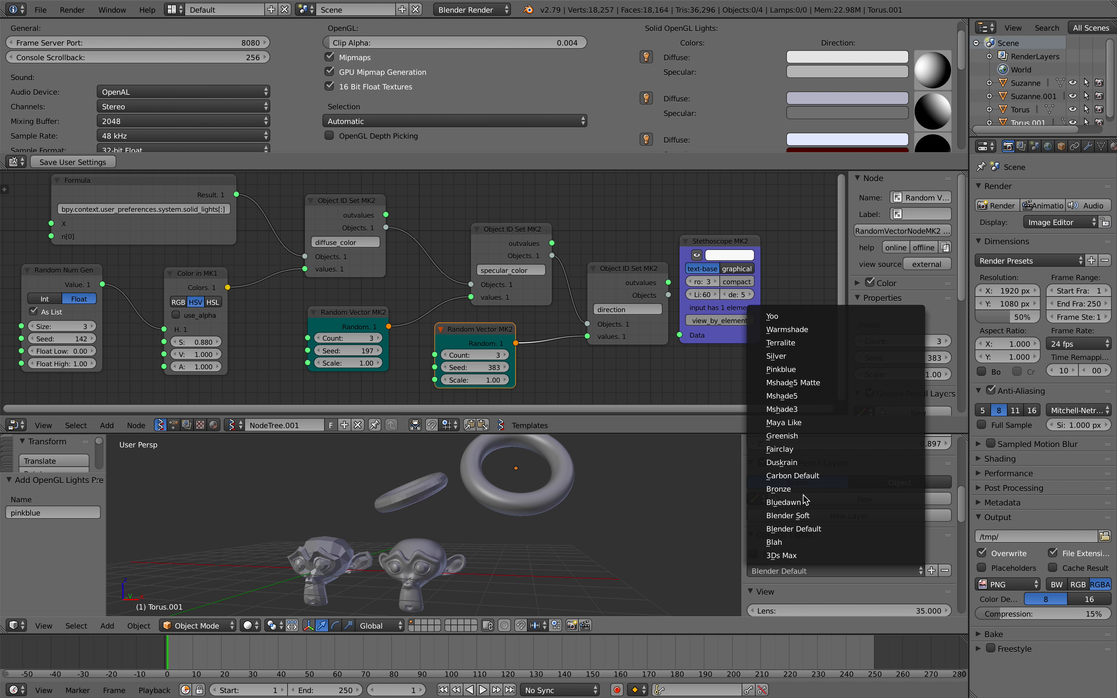
pyautogui.click(815, 414)
pyautogui.click(795, 572)
pyautogui.click(877, 462)
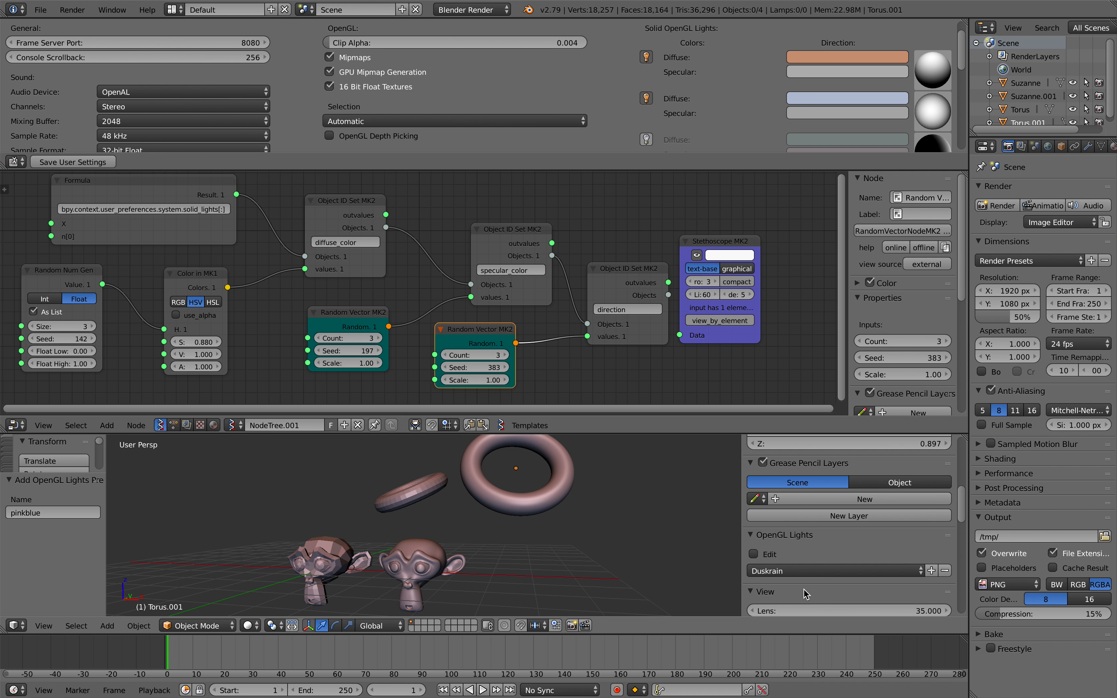
pyautogui.moveTo(584, 559); pyautogui.dragTo(627, 567, button='middle')
# Move to frame 84 and set the direction Random Vector's seed to 467 and the specular one's seed to 289.
pyautogui.moveTo(577, 651); pyautogui.dragTo(403, 648)
pyautogui.moveTo(456, 372); pyautogui.dragTo(494, 372)
pyautogui.moveTo(347, 350); pyautogui.dragTo(389, 350)
# Set the Random Num Gen seed to 180 and the Color in node's S to 0.460 and V to 0.970.
pyautogui.moveTo(289, 322); pyautogui.dragTo(305, 305, button='middle')
pyautogui.moveTo(83, 323); pyautogui.dragTo(256, 380)
pyautogui.moveTo(220, 324)
pyautogui.mouseDown()
pyautogui.moveTo(103, 325)
pyautogui.moveTo(212, 337)
pyautogui.mouseUp()
# Examine the node chain from the Formula node through the Object ID Set nodes alongside the Solid OpenGL Lights preferences.
pyautogui.moveTo(478, 286); pyautogui.dragTo(482, 300, button='middle')
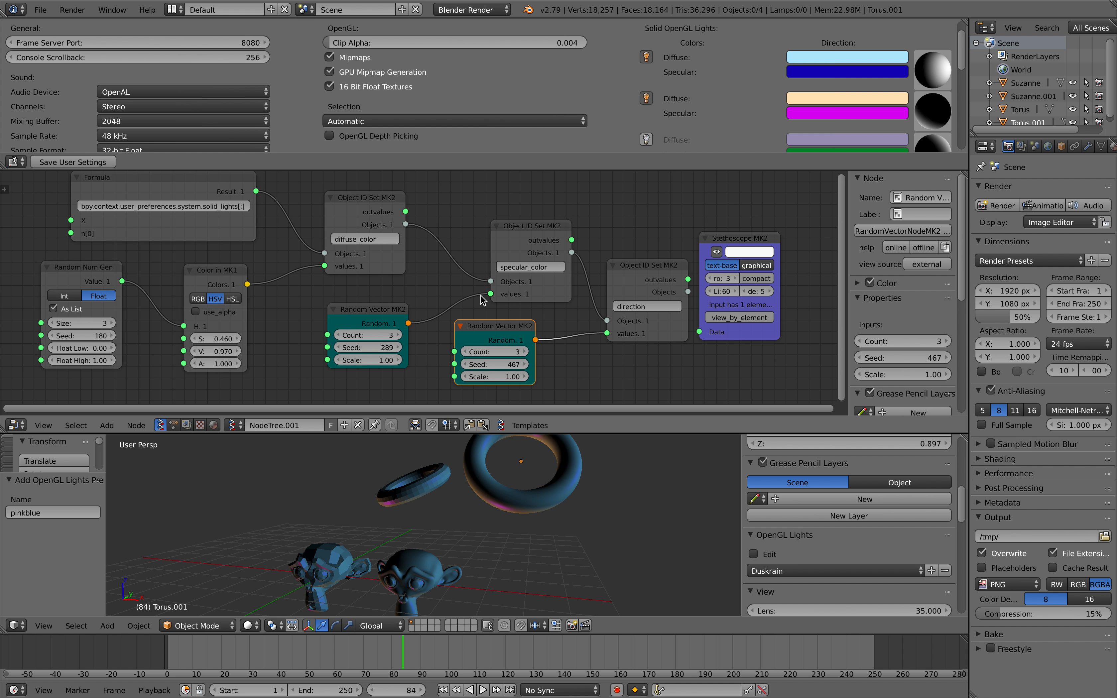
pyautogui.scroll(-1, 300, 252)
pyautogui.scroll(-1, 298, 252)
pyautogui.click(268, 237)
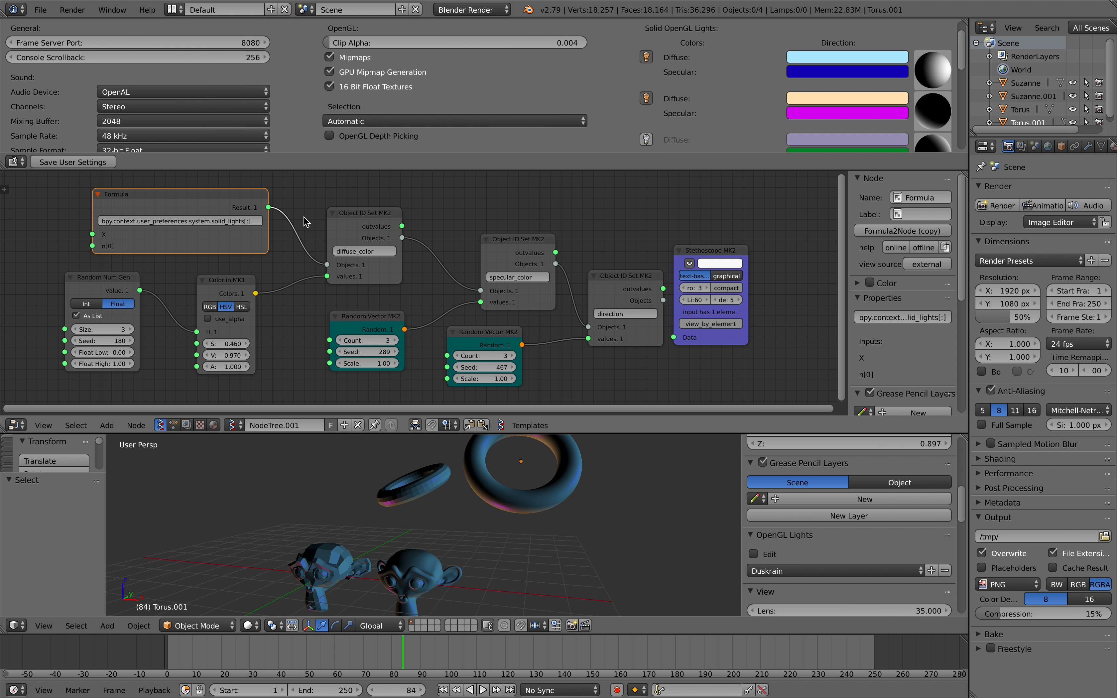
pyautogui.moveTo(418, 237); pyautogui.dragTo(402, 232, button='middle')
pyautogui.scroll(2, 776, 93)
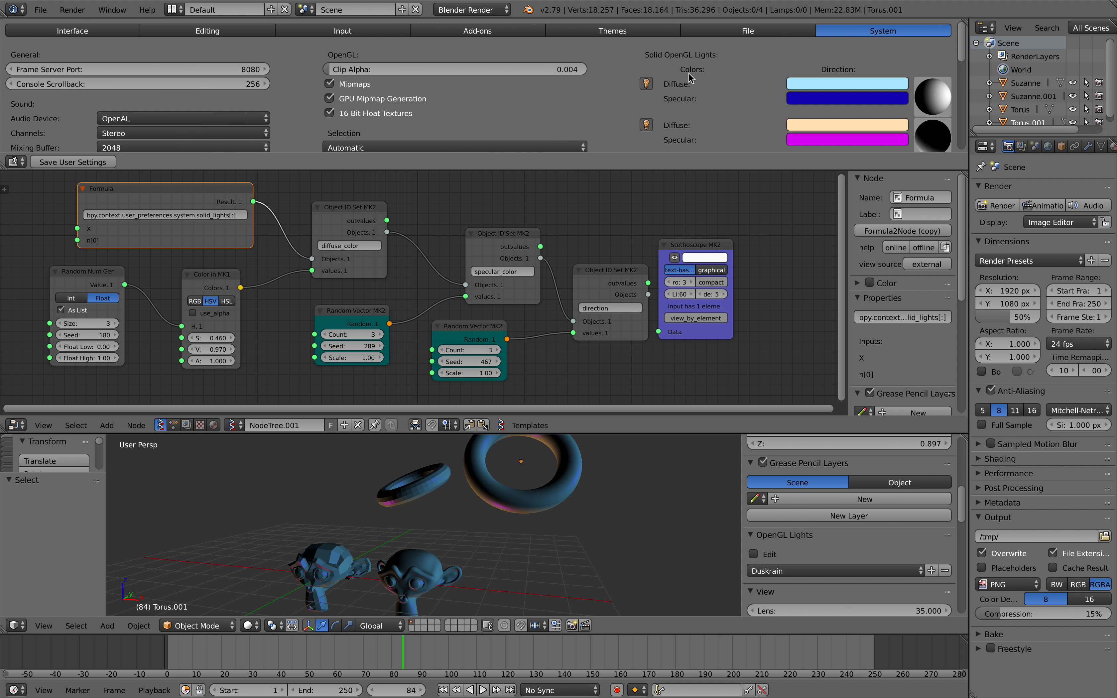
pyautogui.scroll(-2, 674, 67)
pyautogui.moveTo(266, 267); pyautogui.dragTo(383, 285, button='middle')
pyautogui.scroll(3, 383, 285)
pyautogui.moveTo(457, 242)
pyautogui.mouseDown(button='middle')
pyautogui.moveTo(384, 241)
pyautogui.moveTo(429, 232)
pyautogui.moveTo(454, 258)
pyautogui.mouseUp(button='middle')
pyautogui.scroll(-2, 384, 241)
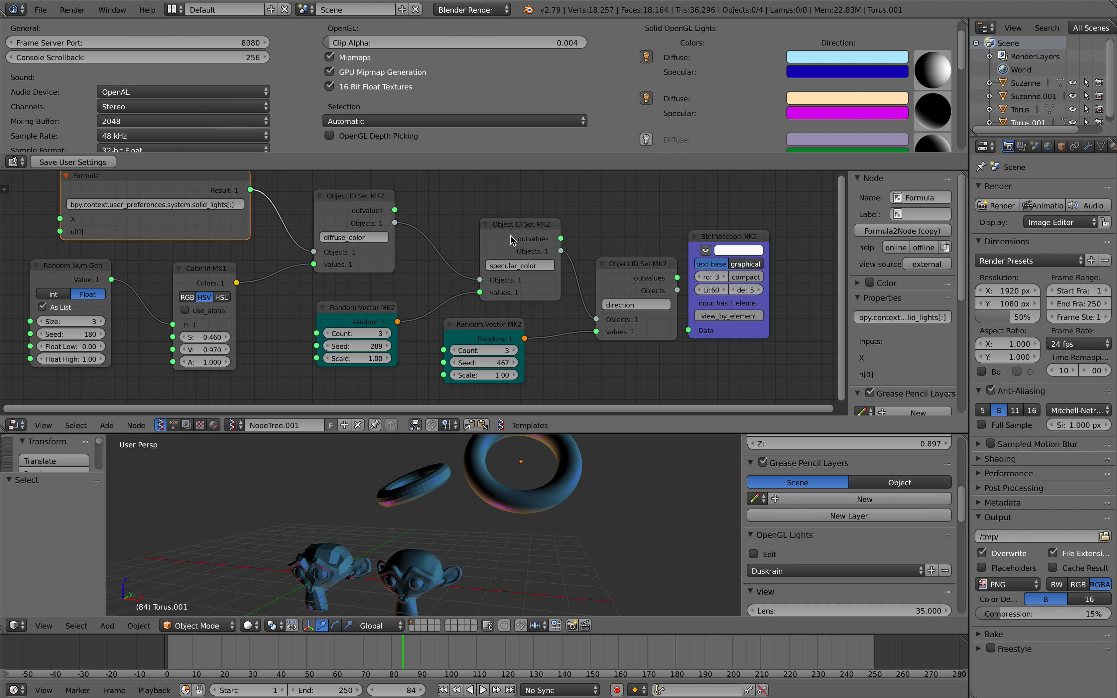
# Rearrange the specular_color and direction Object ID Set nodes and the two Random Vector nodes to space them out.
pyautogui.moveTo(506, 240); pyautogui.dragTo(491, 233)
pyautogui.moveTo(637, 266); pyautogui.dragTo(628, 261)
pyautogui.moveTo(475, 331); pyautogui.dragTo(500, 335)
pyautogui.moveTo(381, 321); pyautogui.dragTo(377, 321)
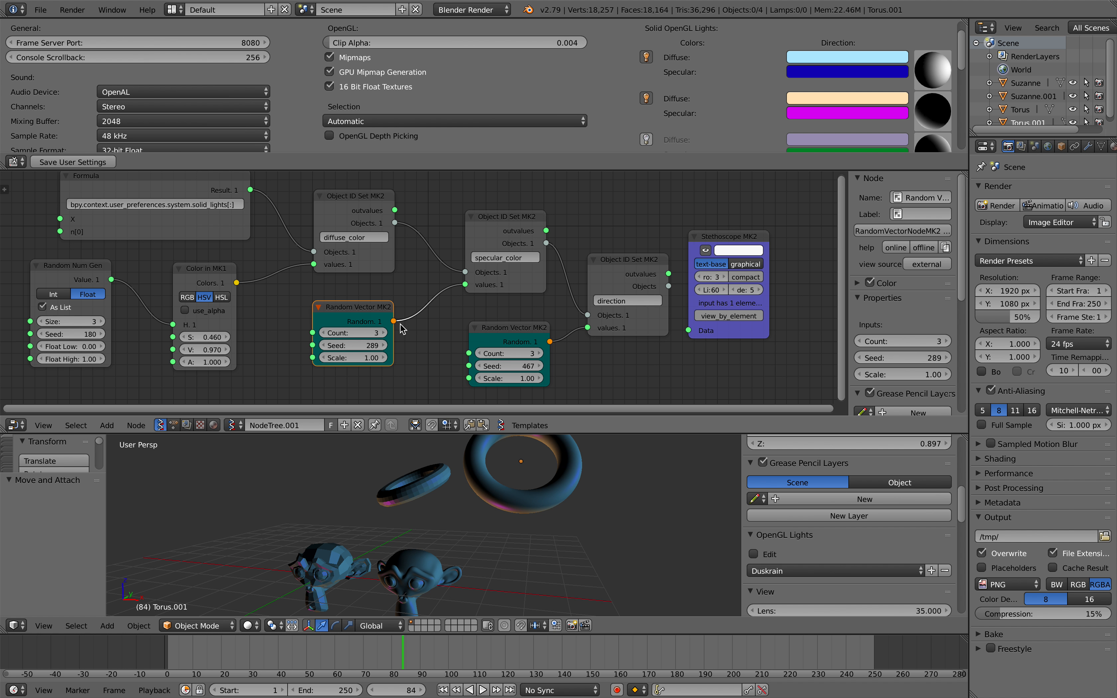
# Rotate the directions of the first two solid OpenGL lights by hand and check the shading on the models.
pyautogui.moveTo(930, 69)
pyautogui.mouseDown()
pyautogui.moveTo(944, 79)
pyautogui.moveTo(925, 121)
pyautogui.moveTo(926, 74)
pyautogui.mouseUp()
pyautogui.moveTo(537, 480); pyautogui.dragTo(547, 448, button='middle')
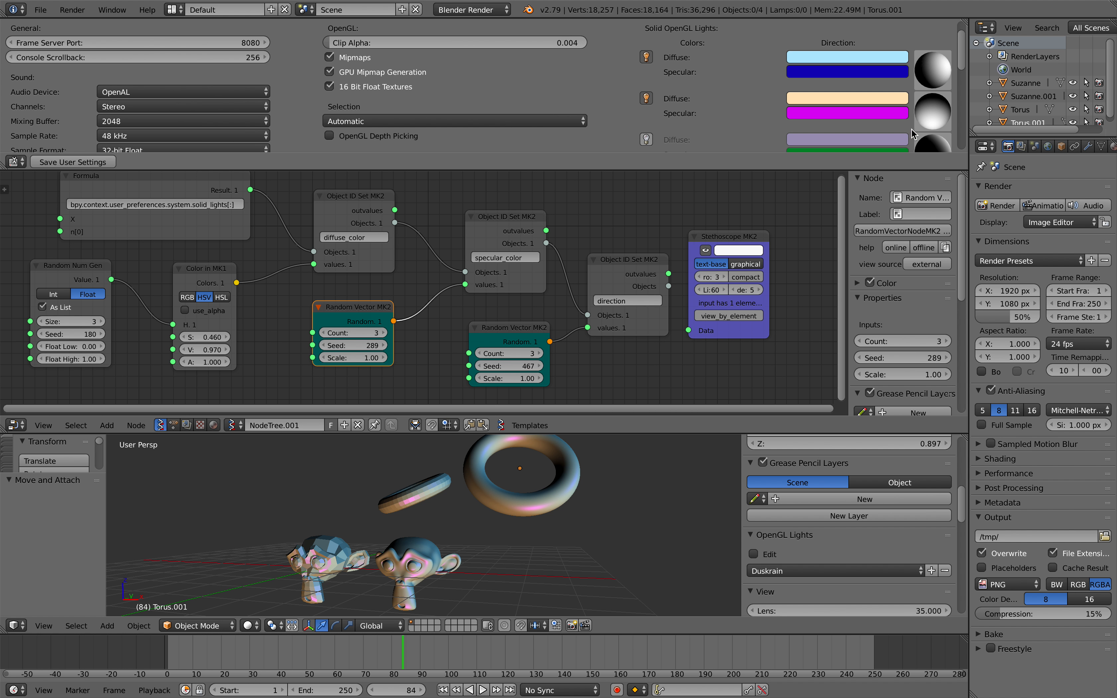
pyautogui.moveTo(933, 122); pyautogui.dragTo(932, 111)
# Set the seed of the Random Vector node driving the light directions to 1045 and check the shading.
pyautogui.moveTo(516, 368)
pyautogui.mouseDown()
pyautogui.moveTo(541, 367)
pyautogui.moveTo(510, 374)
pyautogui.moveTo(536, 366)
pyautogui.mouseUp()
pyautogui.moveTo(514, 467); pyautogui.dragTo(531, 497, button='middle')
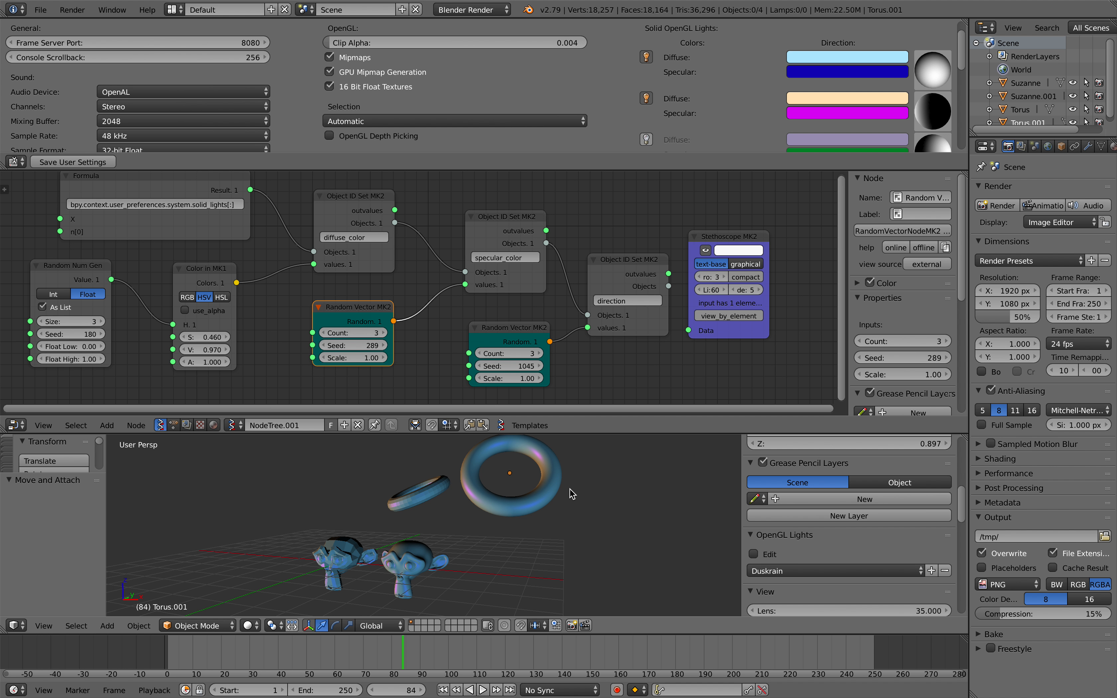